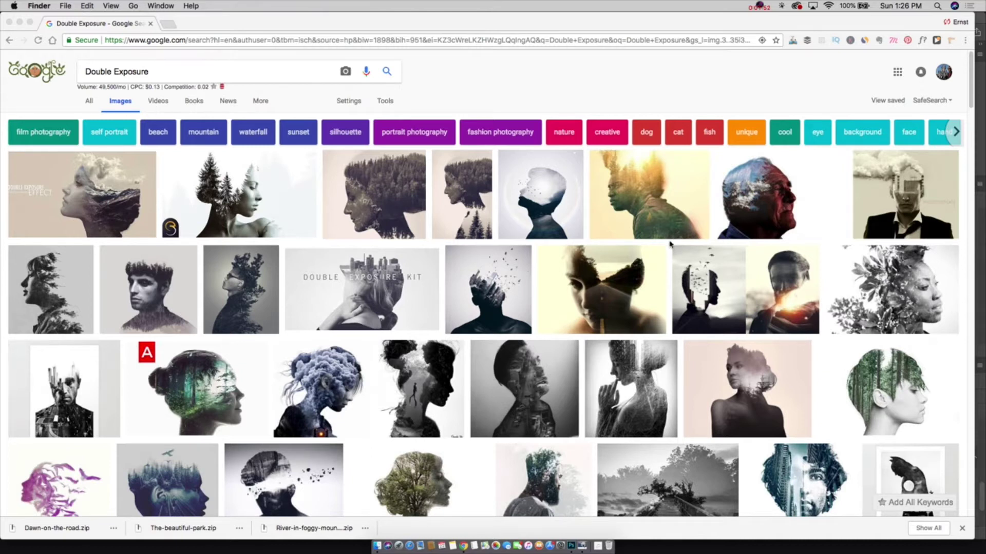
Step: Switch to Photoshop and show Layer 5 in the finished Seeing Double.psd to preview the framed double-exposure design
key("super+Tab")
key("super+Tab")
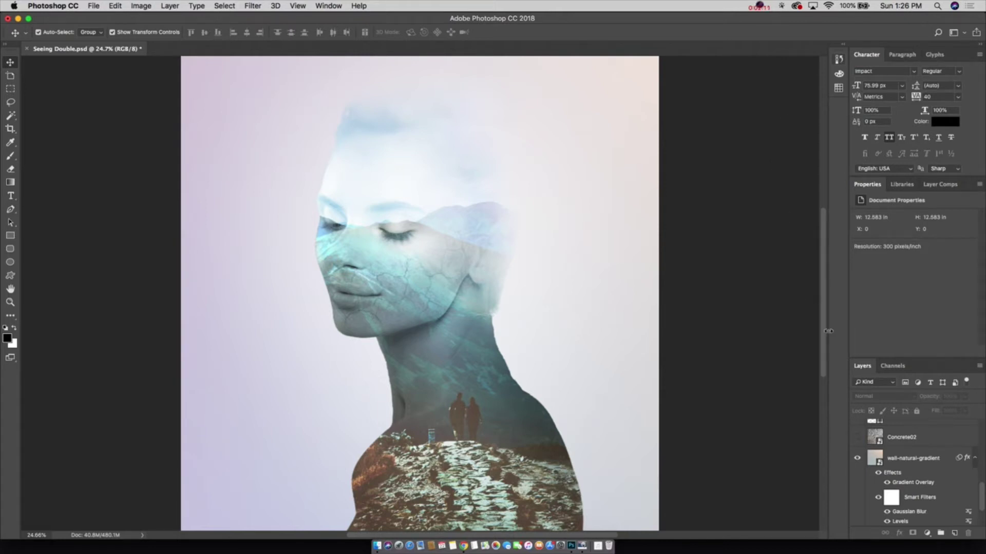
left_click_drag(981, 494, 984, 422)
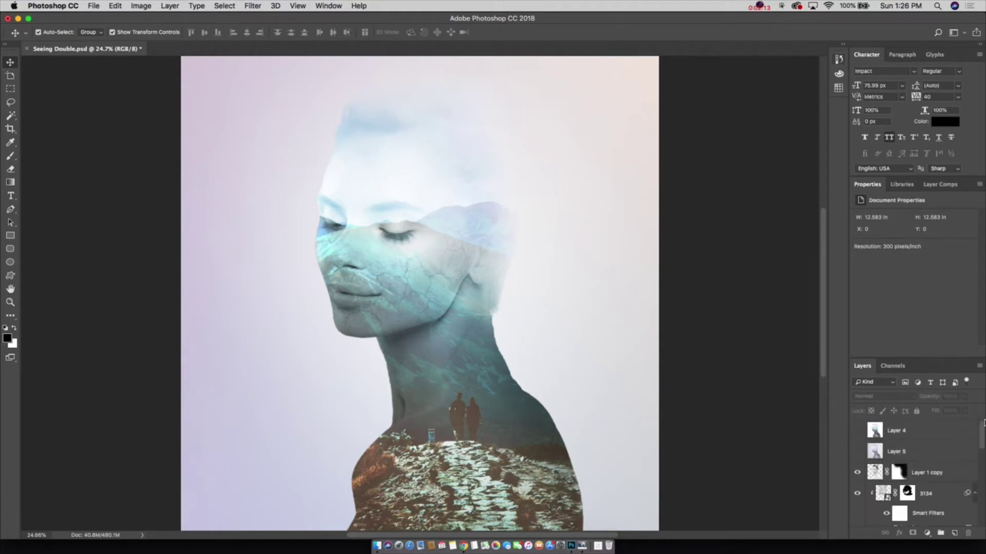
left_click(857, 453)
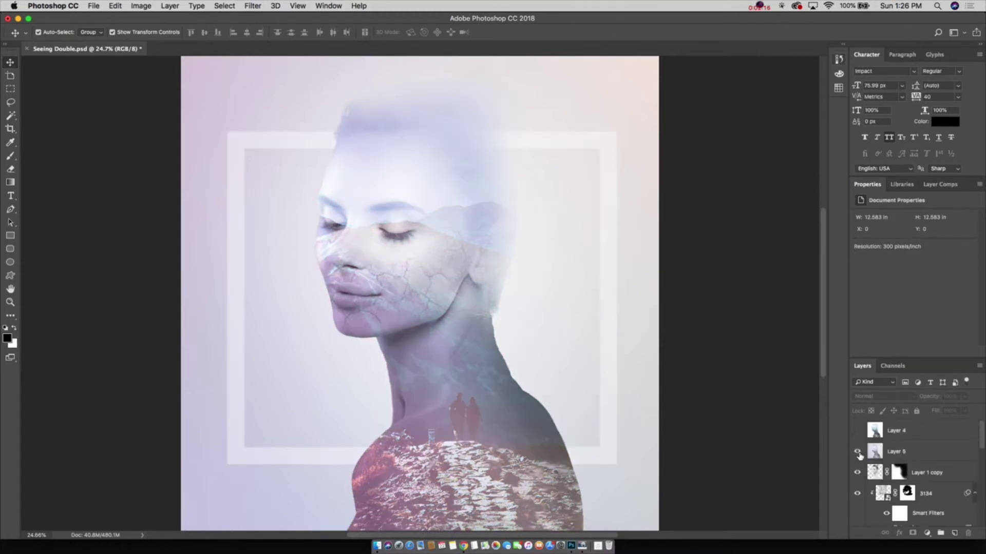
Step: Create a new print document 12 inches wide and 12 inches high at 300 pixels/inch with a white background
left_click(93, 6)
left_click(97, 16)
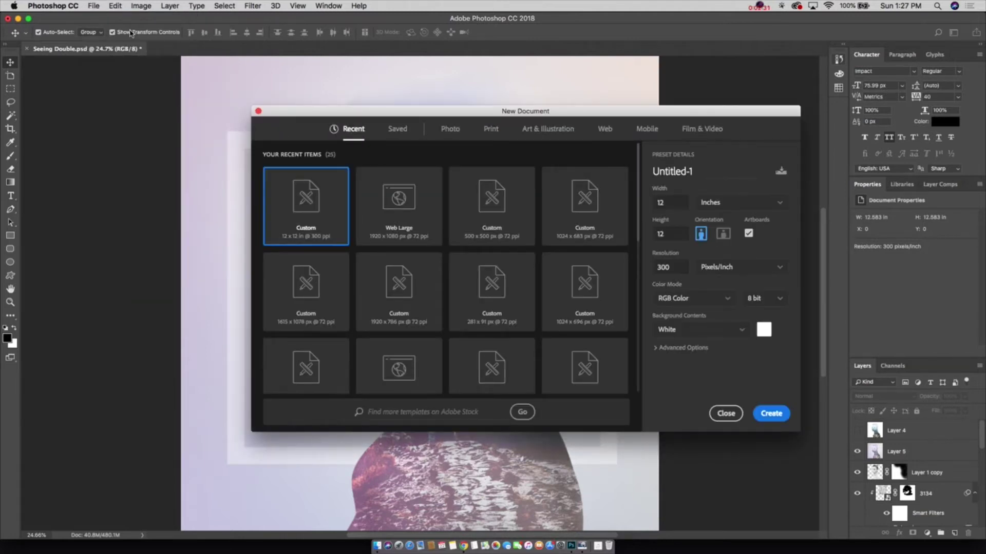
left_click(490, 130)
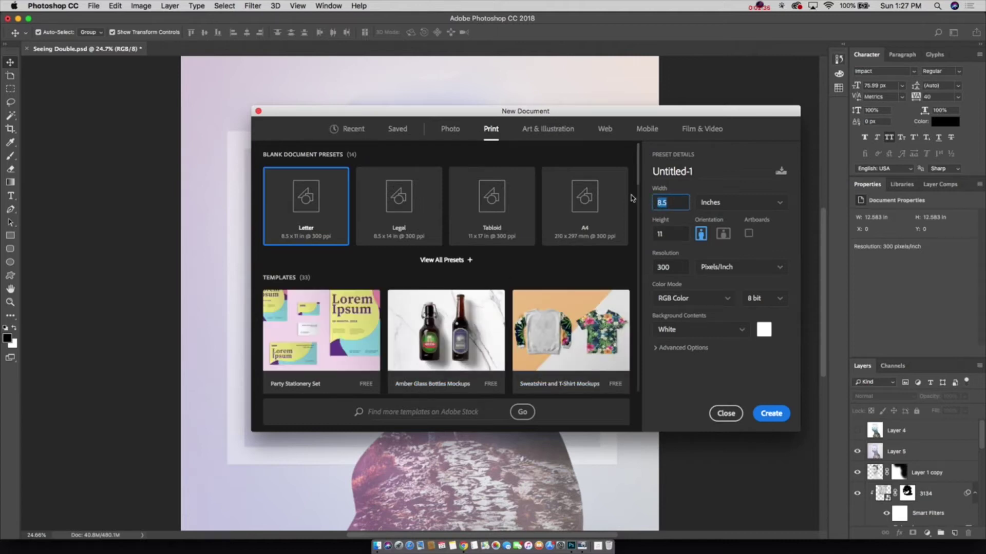
type("12")
key("Tab")
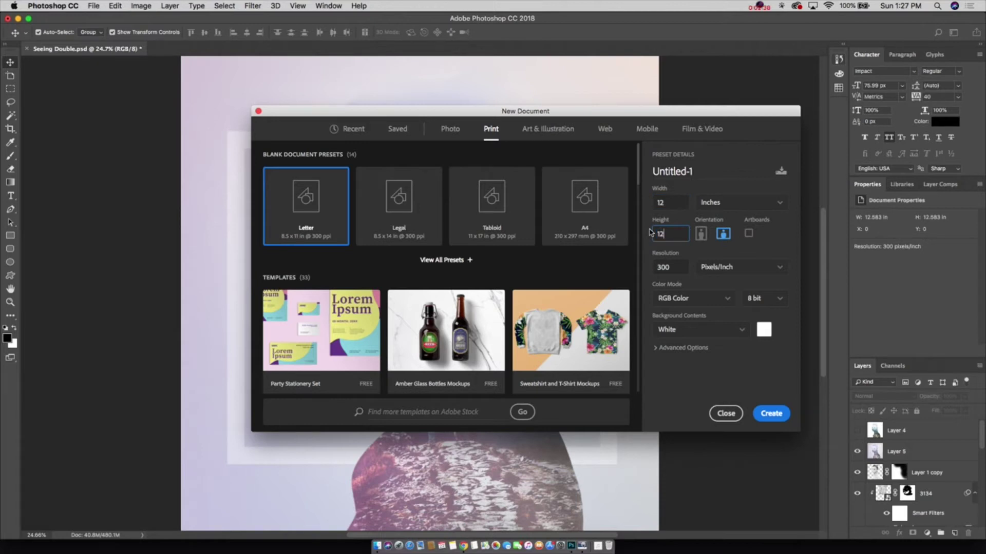
left_click(772, 416)
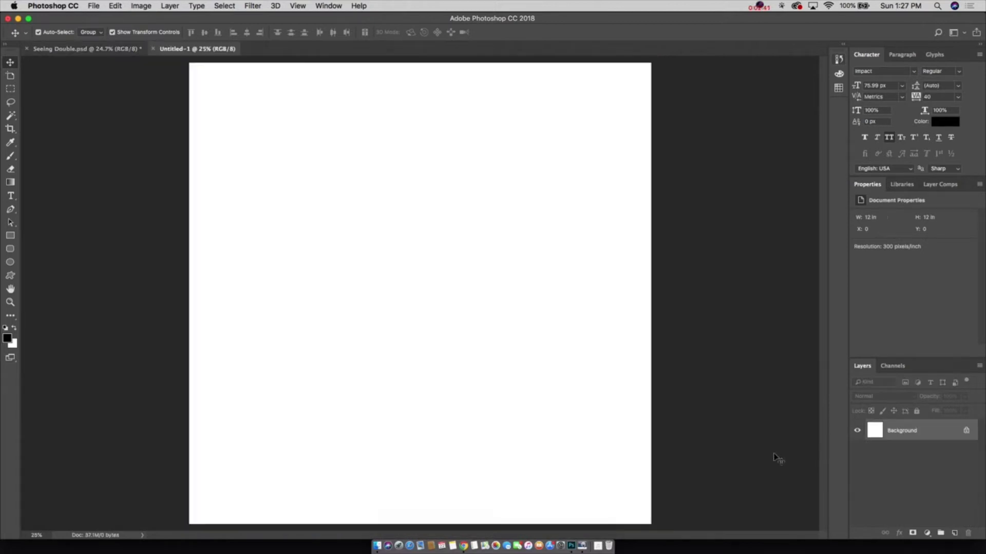
Step: Save the blank document in Photoshop format as Seeing Double in the Double Exposure project's PSD folder
left_click(94, 6)
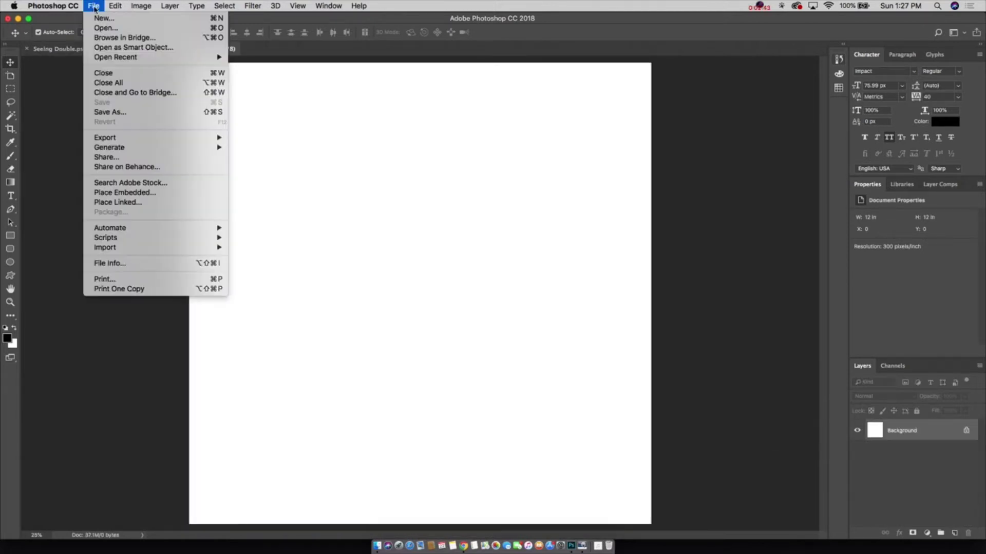
left_click(163, 114)
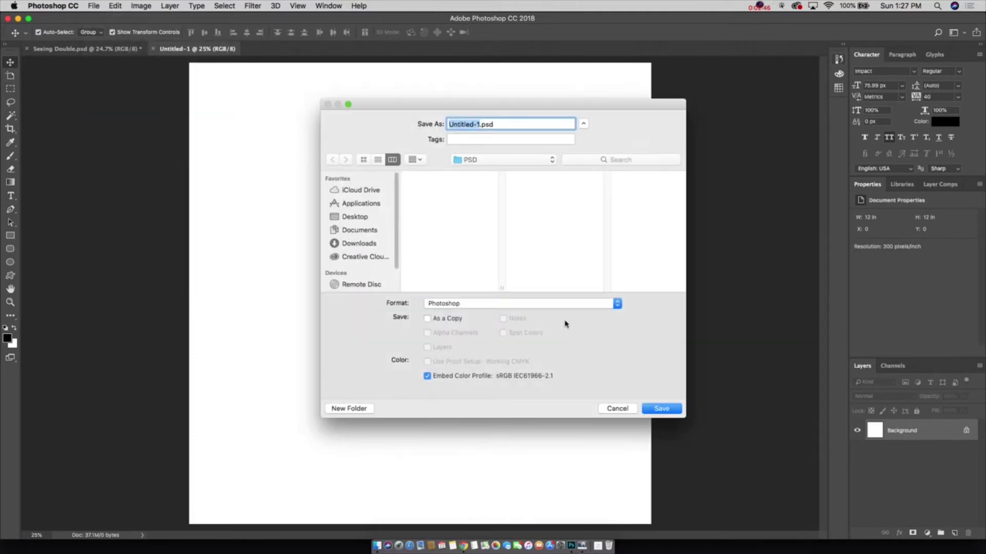
left_click(552, 160)
left_click(546, 162)
type("Seeing D")
type("ouble")
key("Return")
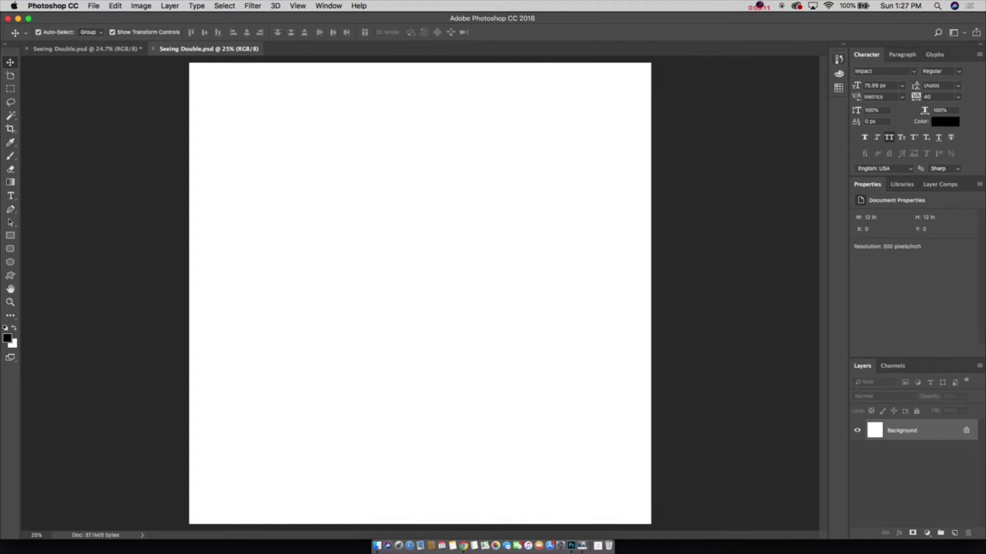
Step: Open Woman.jpg from the Images folder inside the Double Exposure folder
left_click(93, 6)
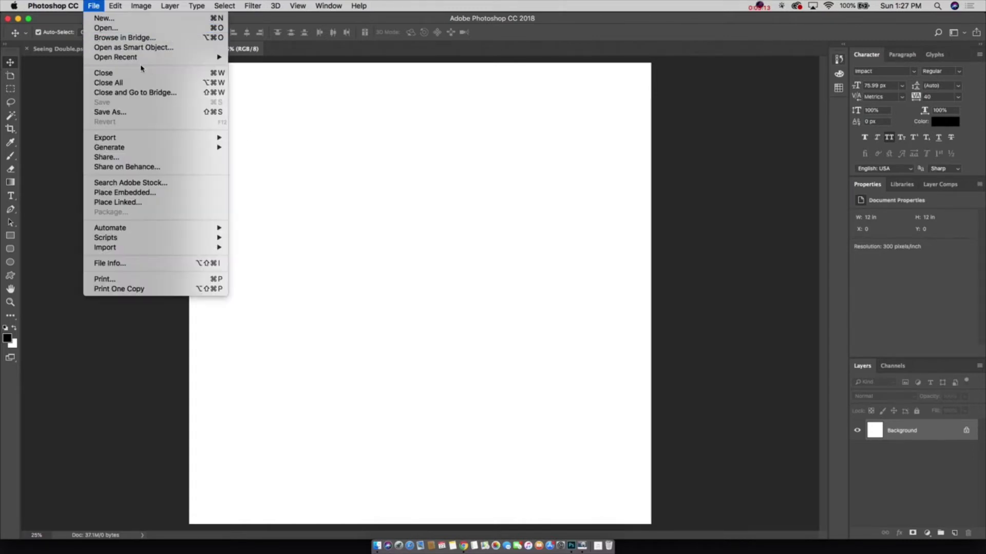
left_click(144, 32)
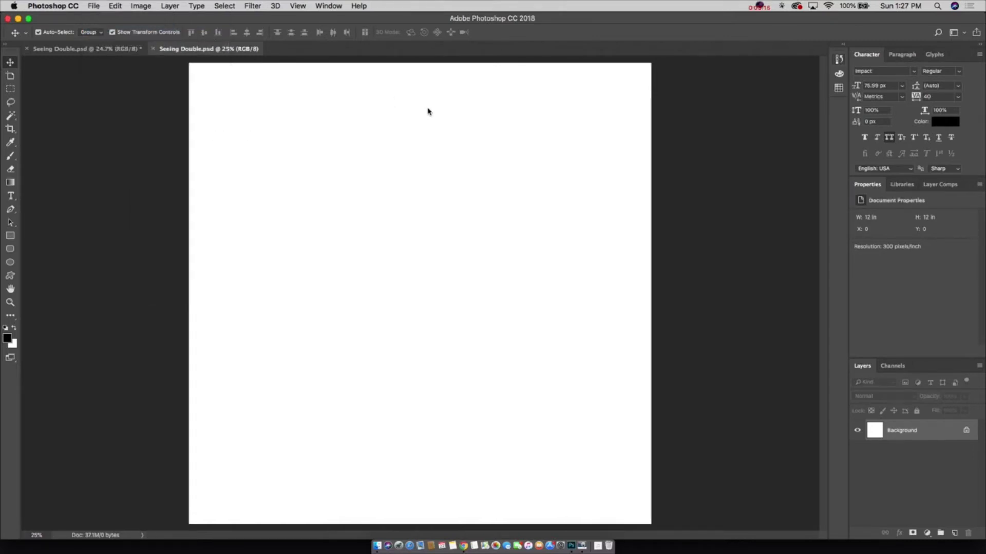
left_click(523, 97)
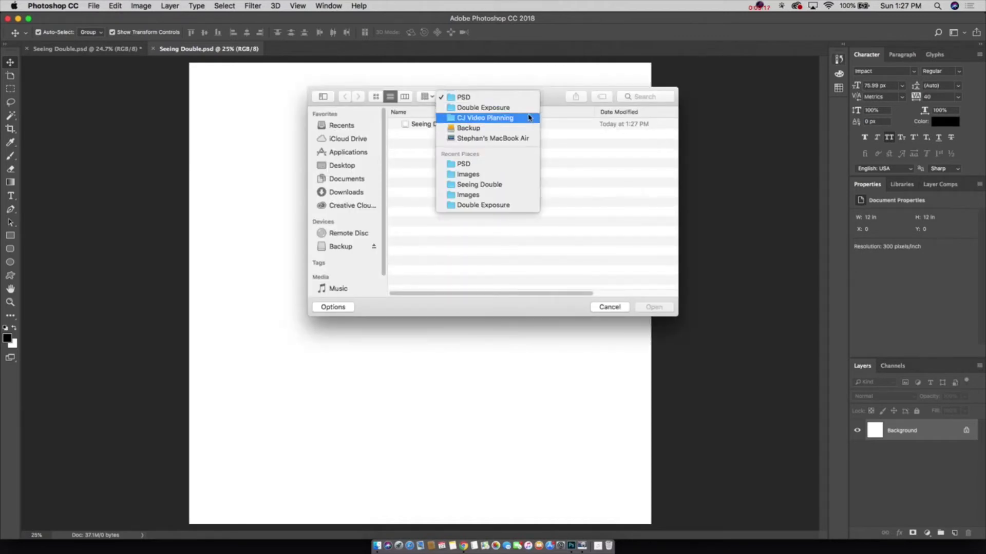
left_click(526, 105)
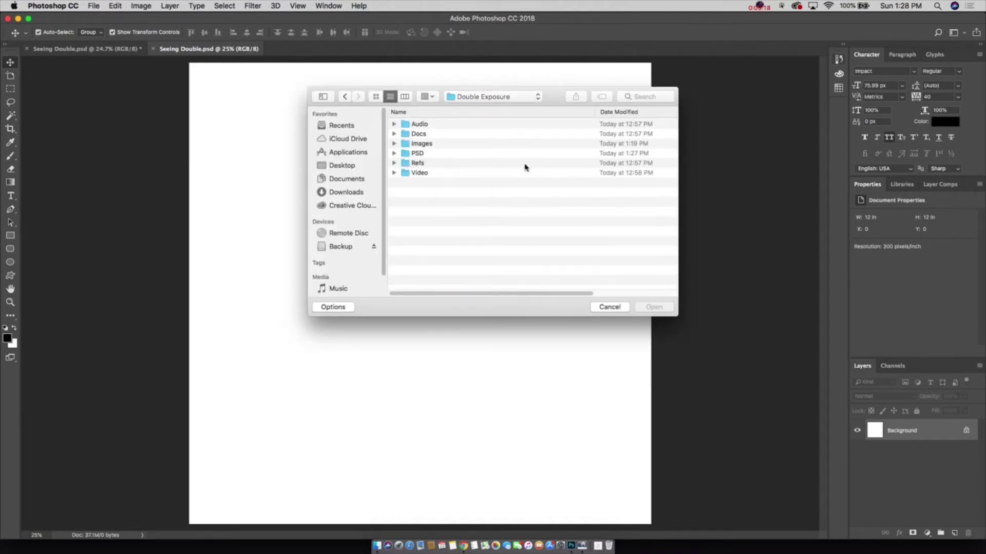
double_click(429, 144)
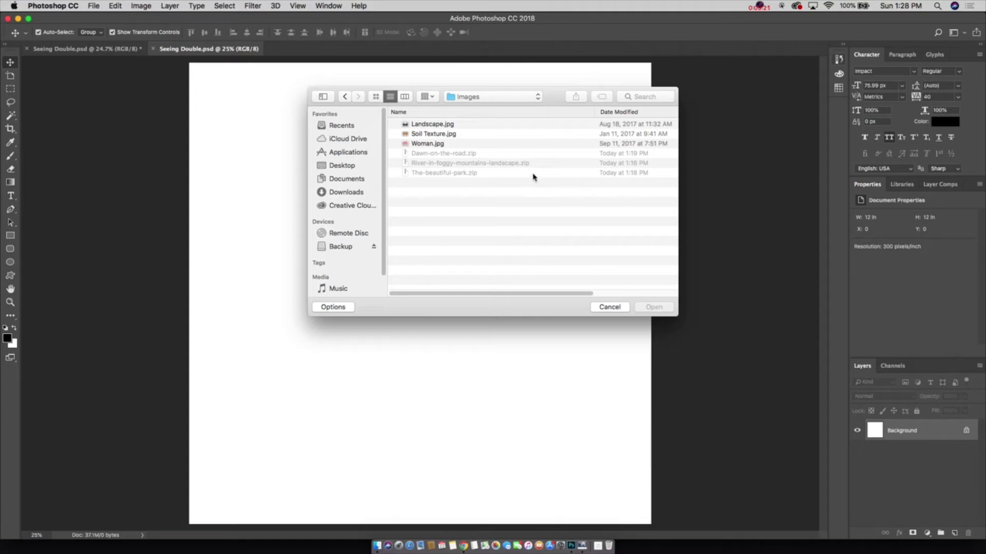
left_click(436, 145)
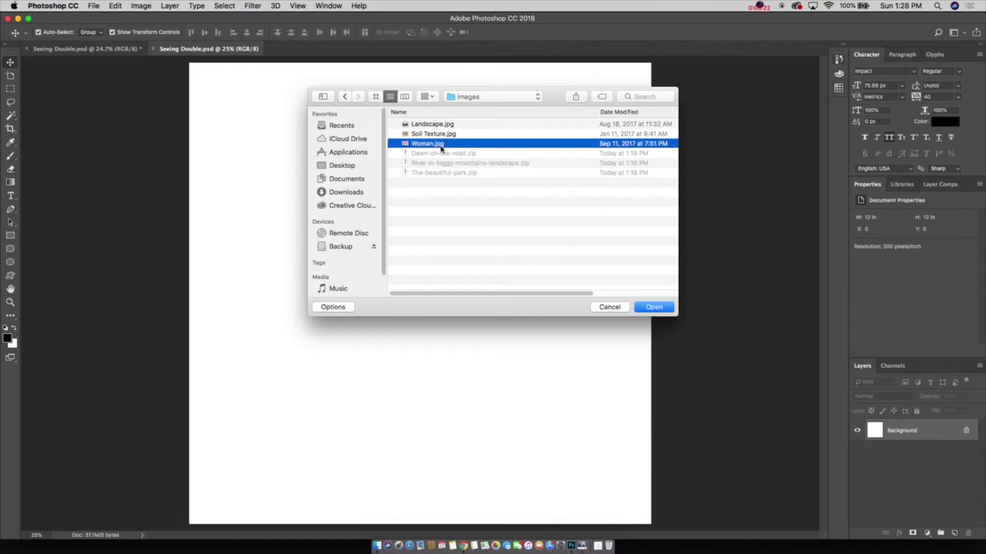
left_click(661, 308)
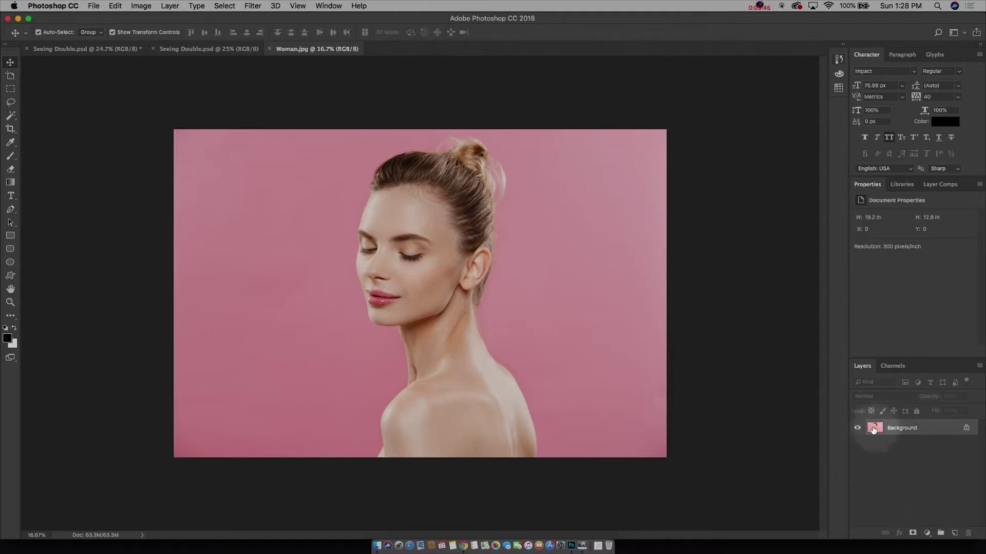
Step: Place the woman photo in the blank Seeing Double.psd, scaled to about 93.7% and centred horizontally on the canvas
left_click_drag(877, 429, 460, 250)
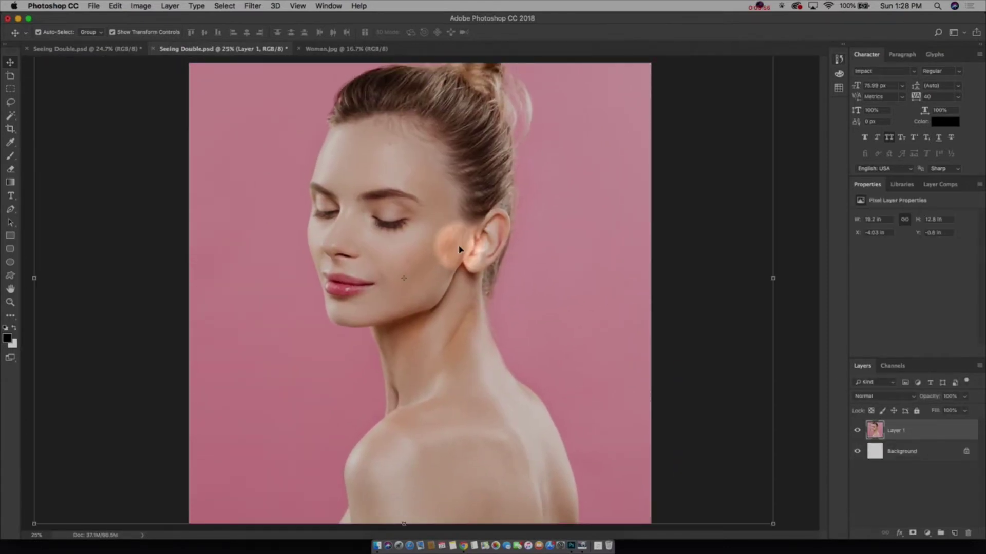
key("super+minus")
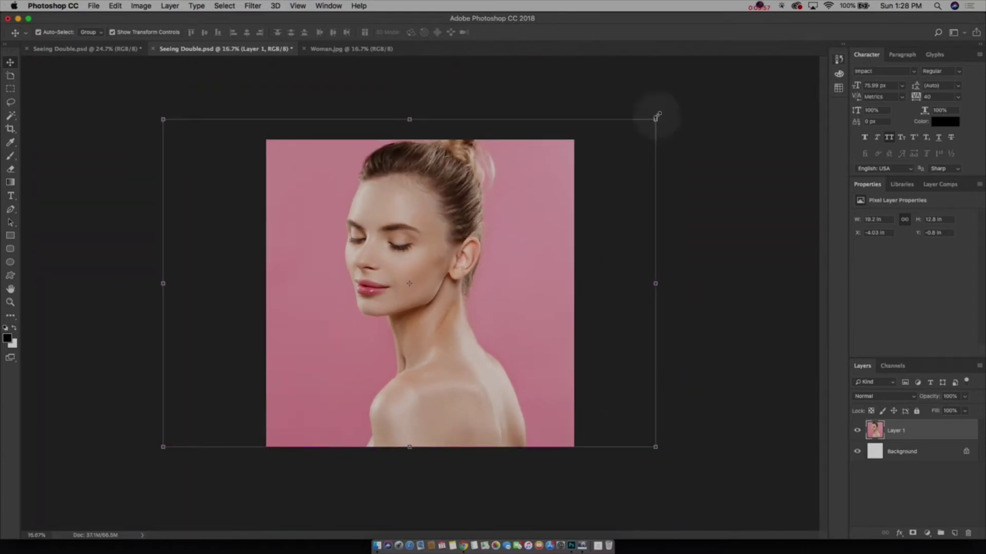
left_click_drag(655, 119, 631, 147)
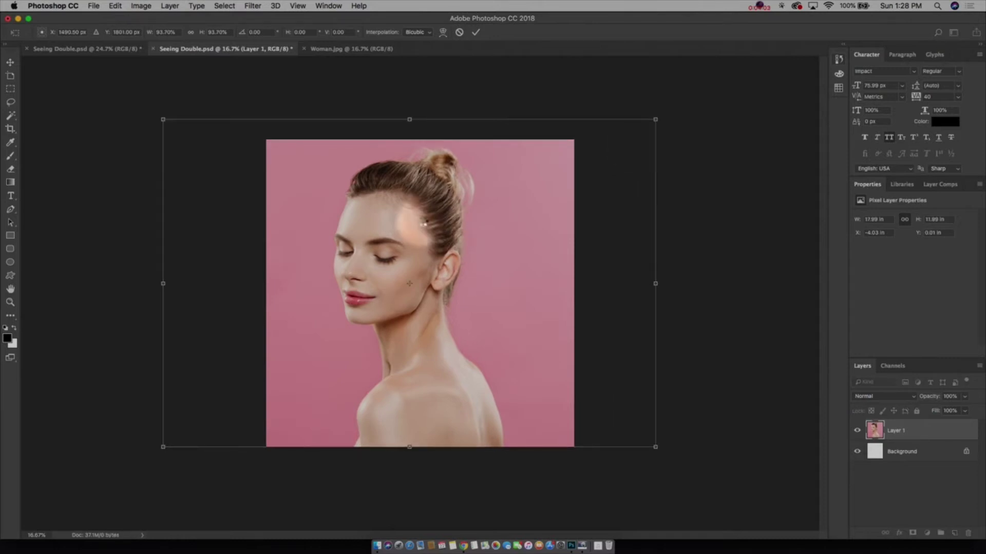
key("Return")
left_click_drag(434, 221, 458, 227)
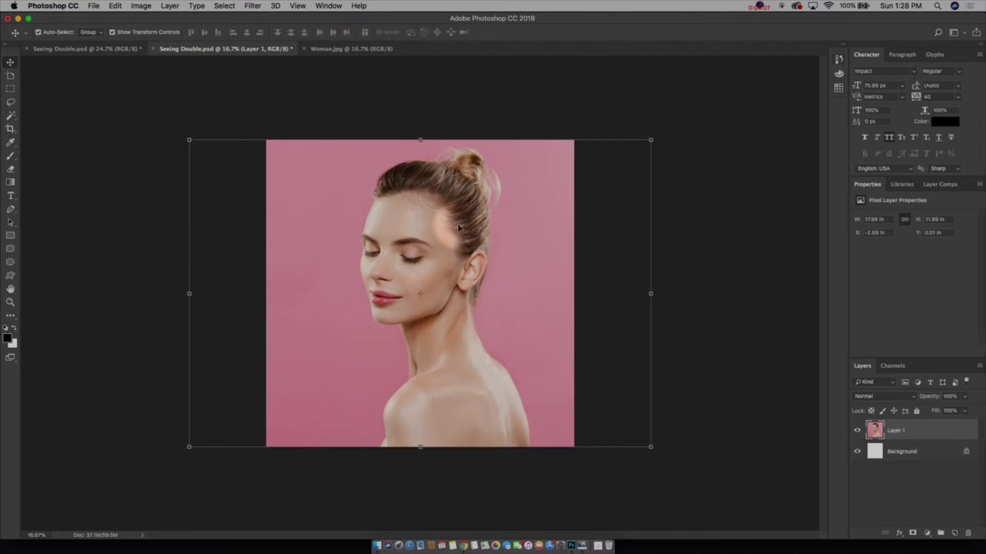
left_click(700, 231)
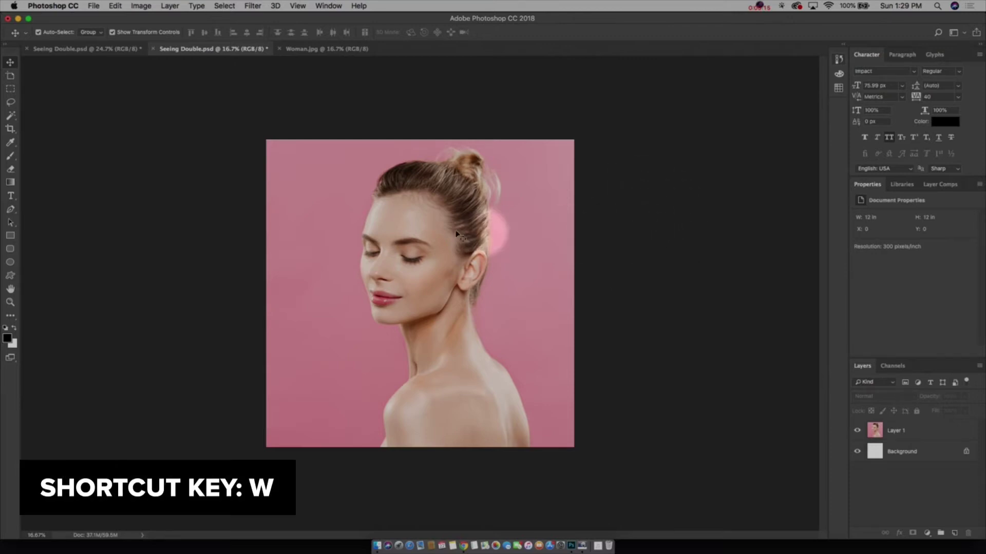
Step: Select the woman on Layer 1 with Select Subject and open the selection in Select and Mask
left_click(11, 116)
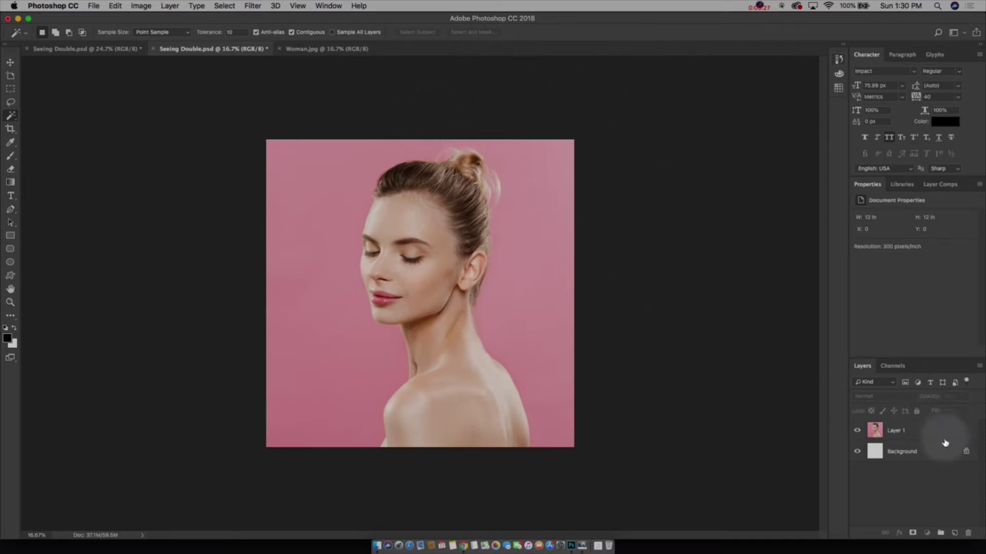
left_click(937, 432)
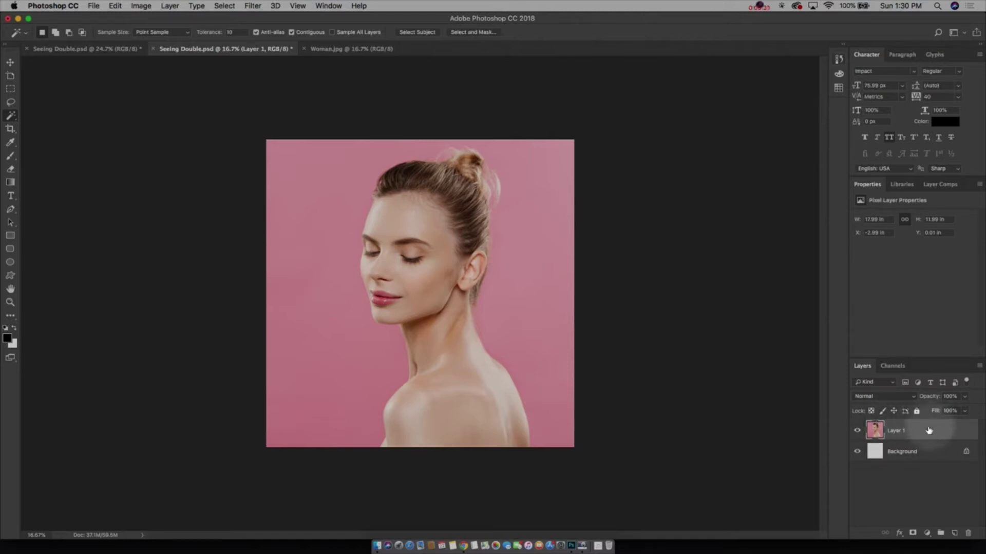
left_click(422, 32)
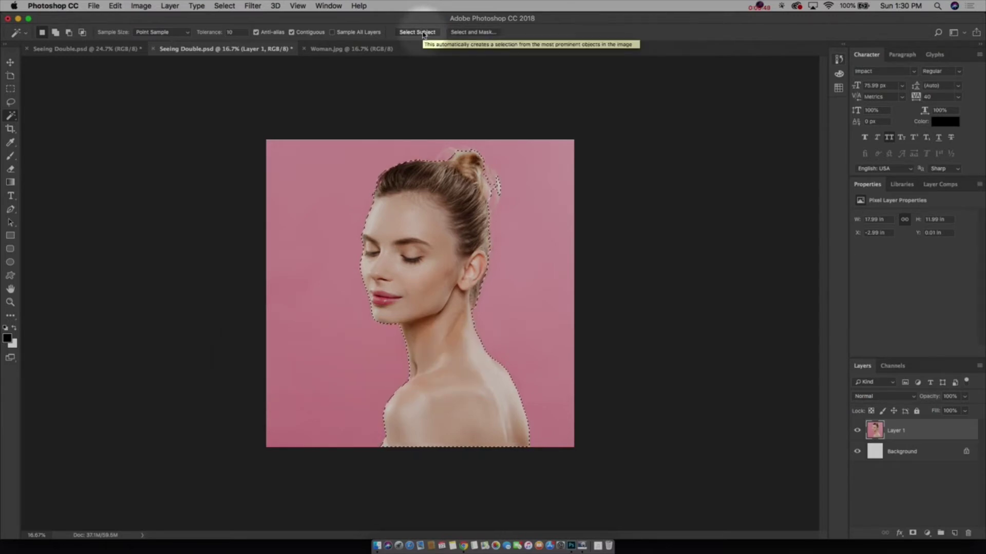
left_click(485, 33)
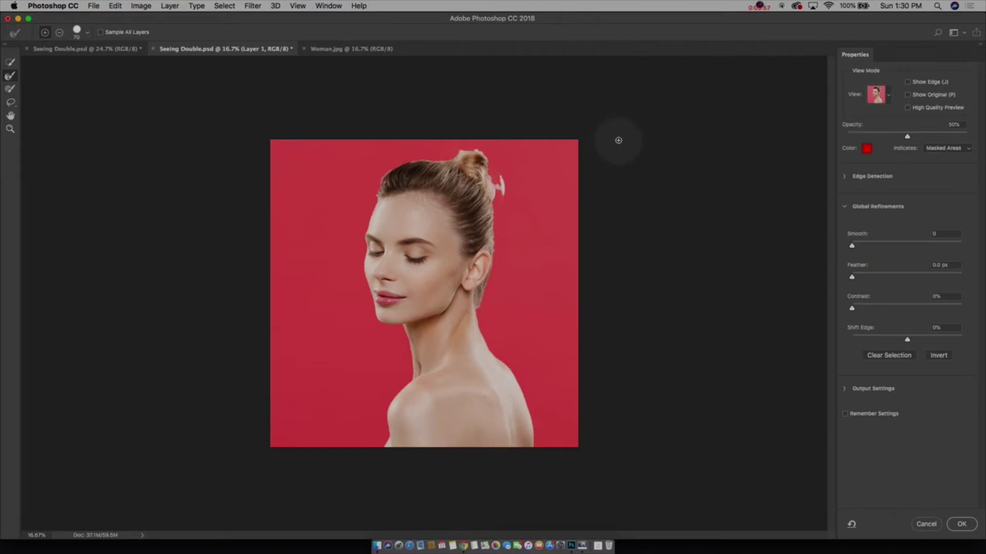
Step: Preview the selection in the Onion Skin and Marching Ants view modes, then return to Overlay
left_click(878, 94)
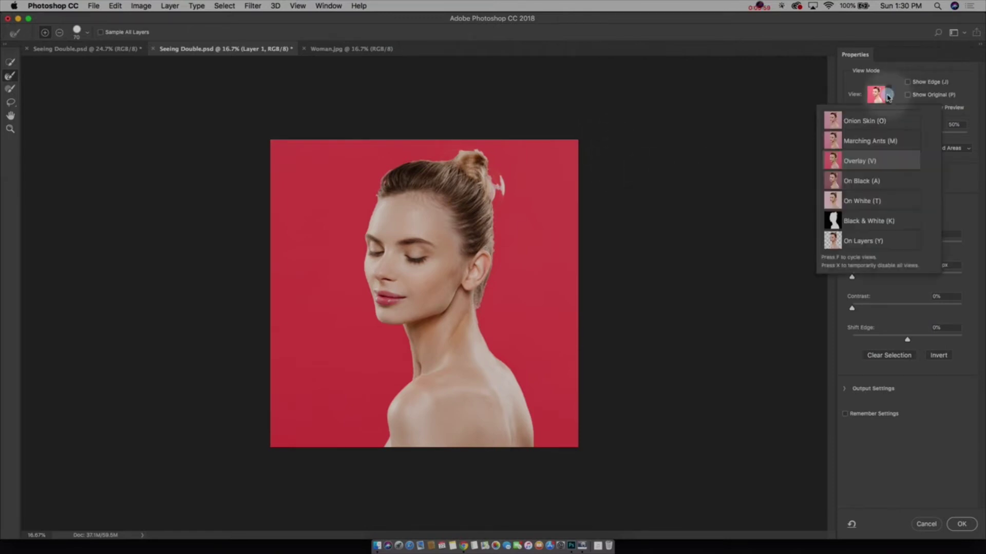
left_click(898, 128)
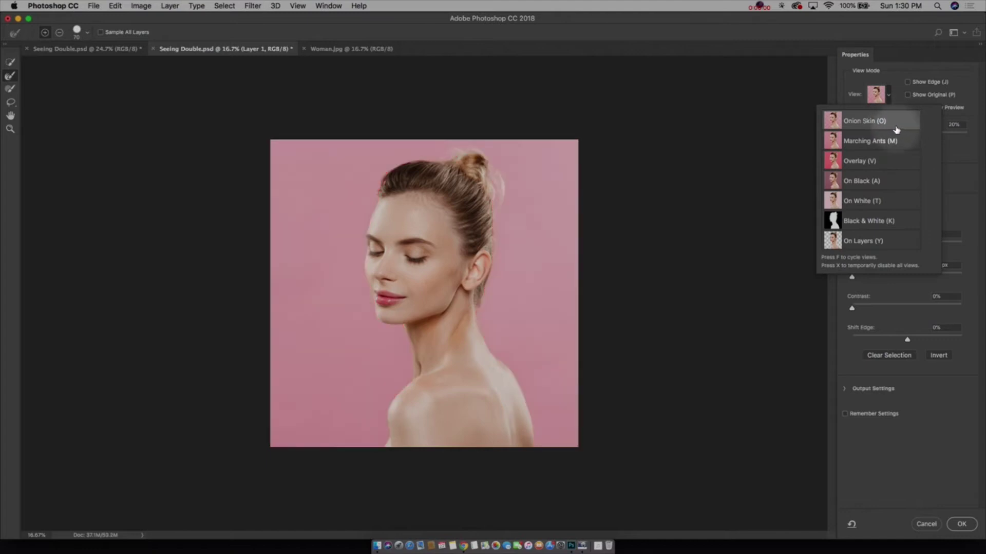
left_click(889, 94)
left_click(890, 96)
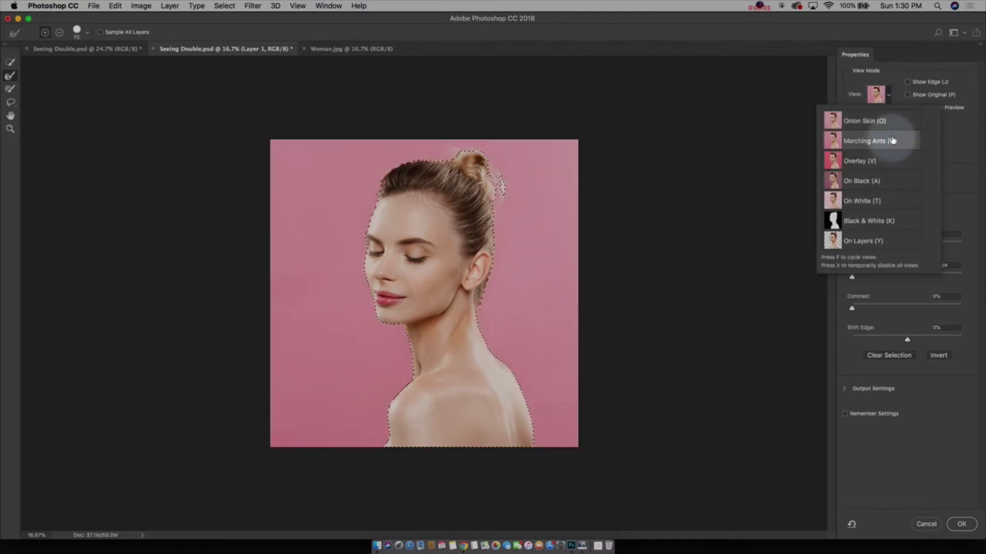
left_click(889, 143)
left_click(884, 94)
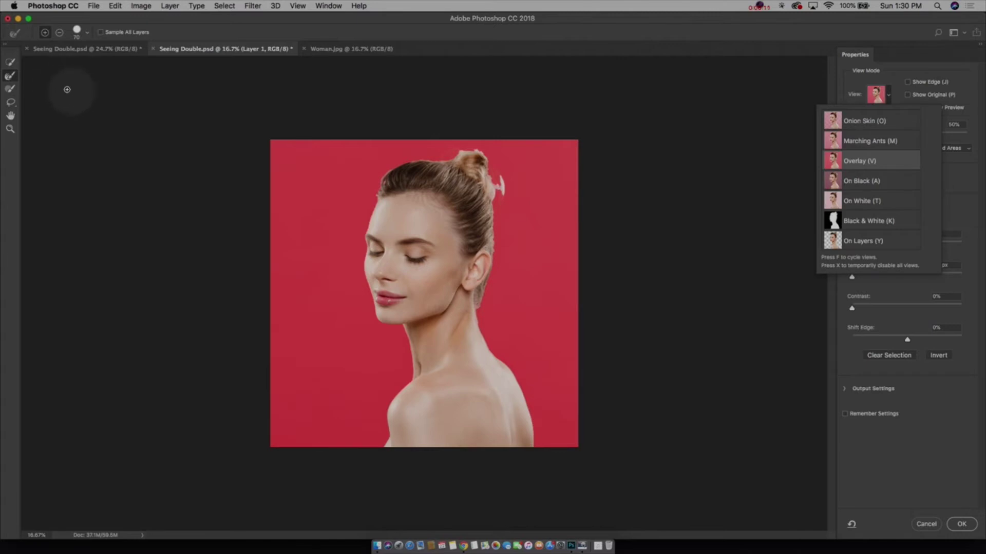
Step: Refine the selection's hair edges around the bun and behind the ear and neck using the Refine Edge Brush at size 60
left_click(10, 76)
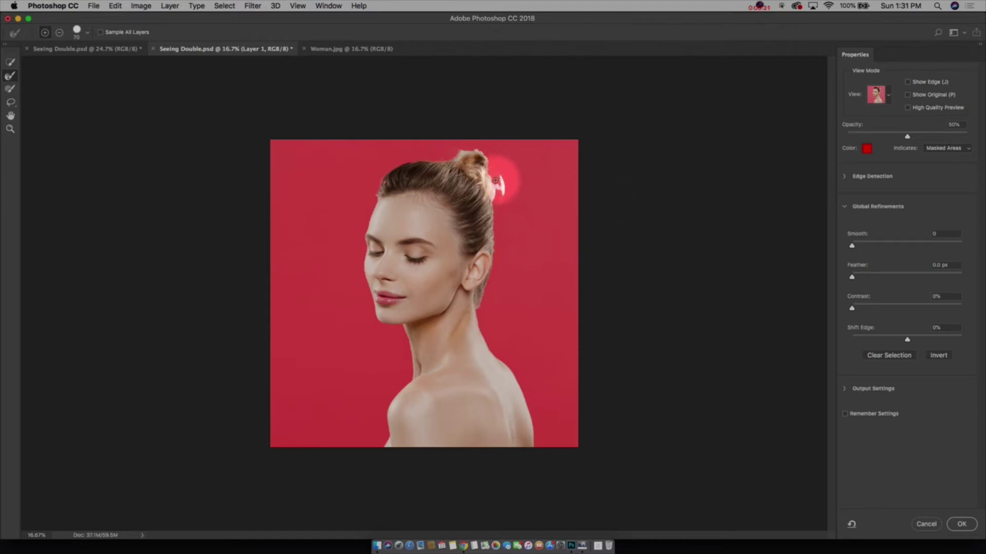
key("bracketright")
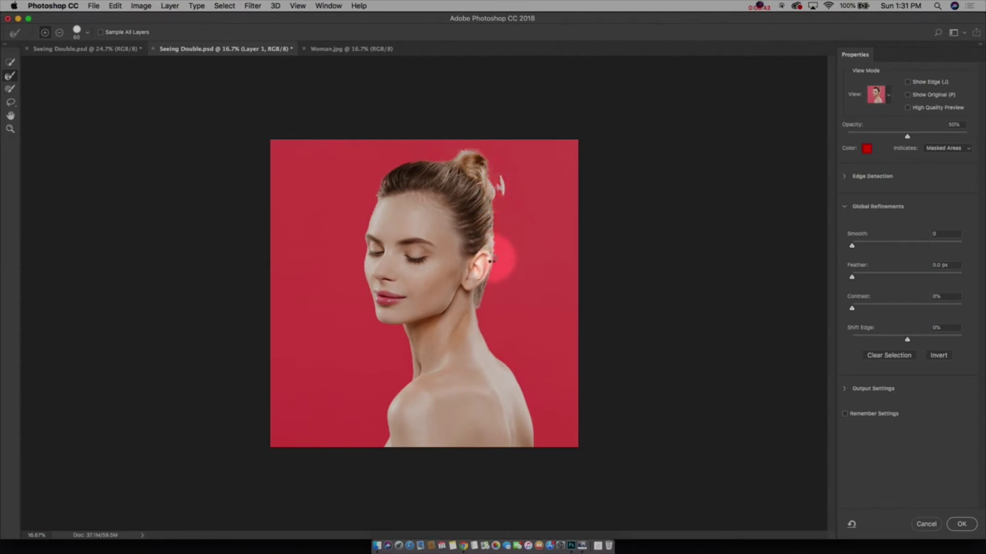
left_click_drag(492, 266, 478, 326)
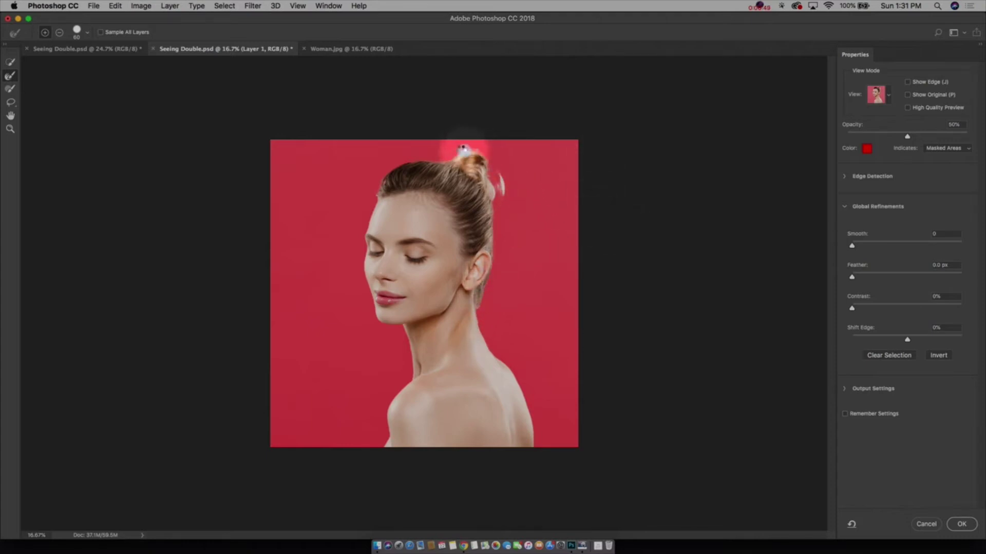
Step: Set the selection's Feather to 1 px
left_click_drag(930, 266, 961, 268)
type("1")
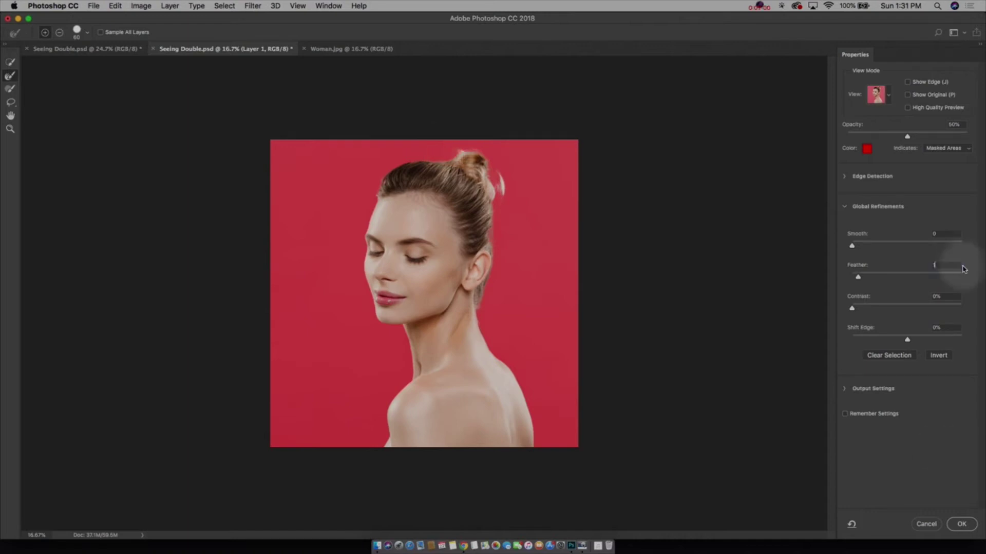
key("Return")
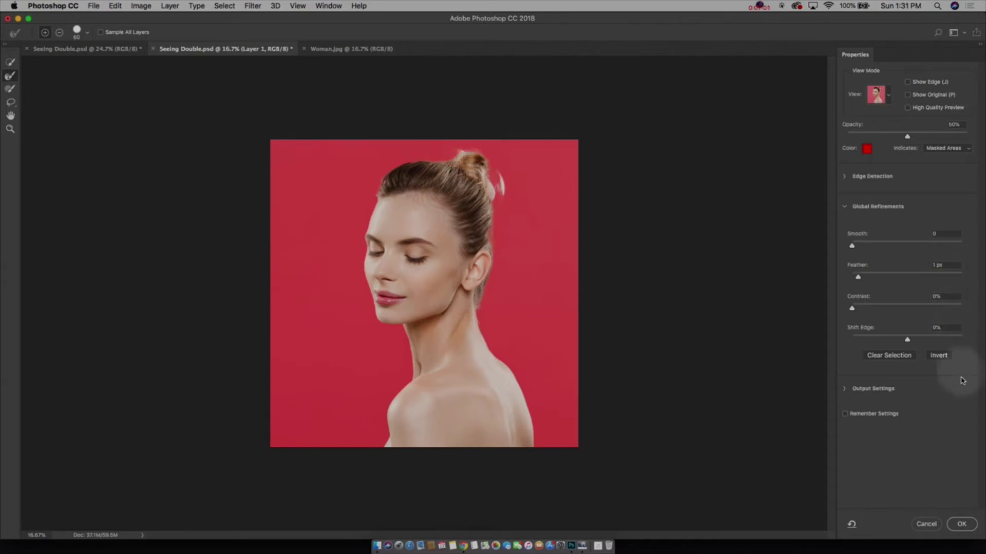
Step: Accept the refined selection, apply it to Layer 1 as a layer mask, and hide the Background layer
left_click(961, 524)
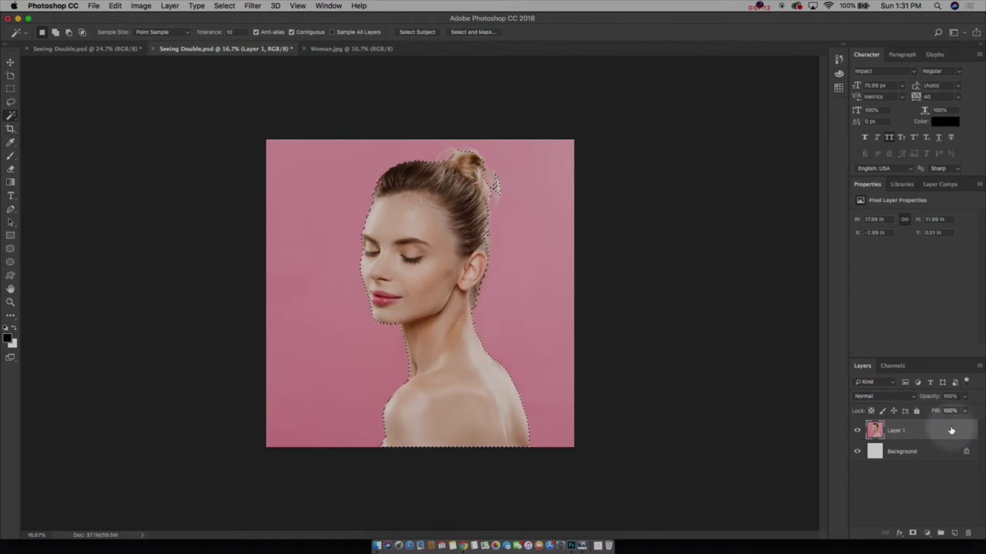
left_click(912, 534)
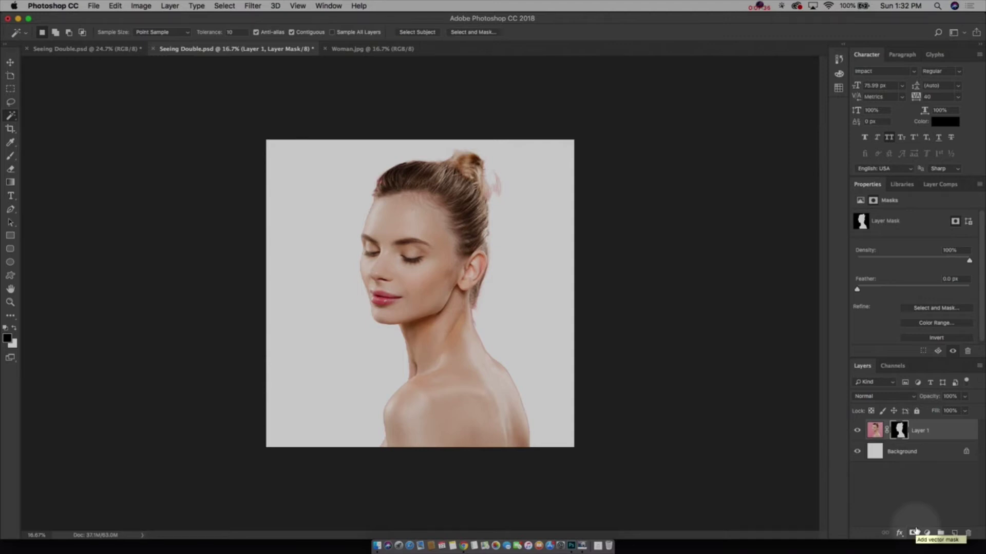
left_click(857, 451)
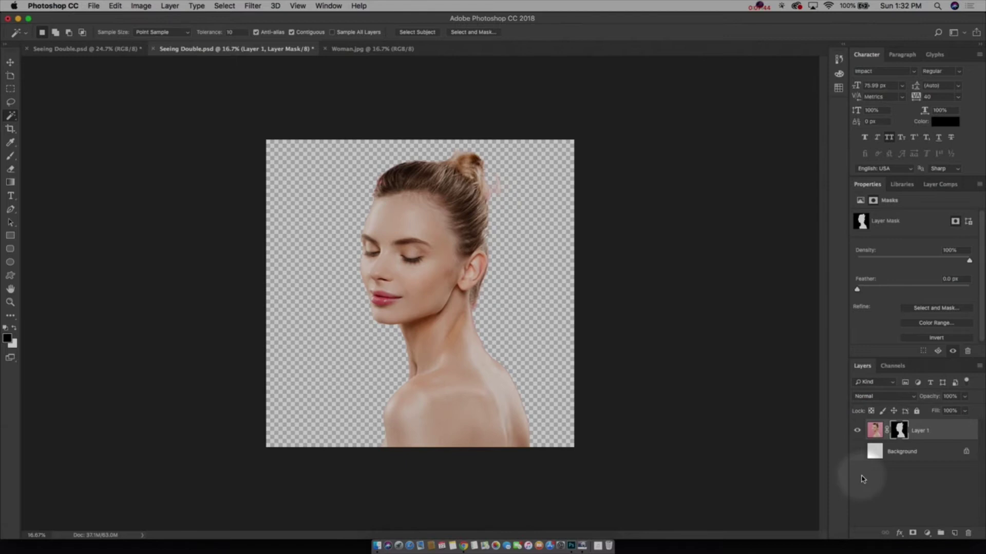
left_click(857, 452)
left_click(857, 451)
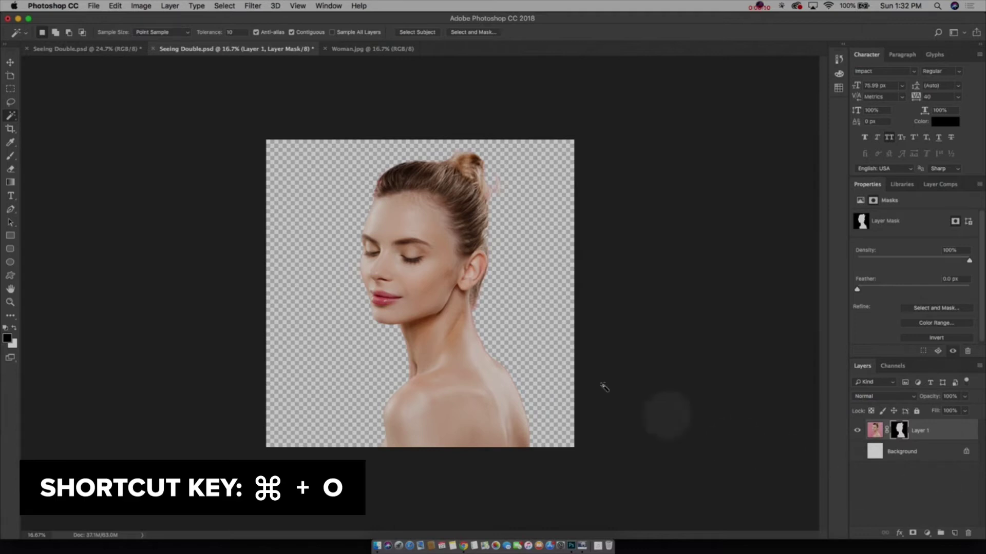
Step: Open Landscape.jpg and bring its image into the Seeing Double document as a layer above the woman
left_click(94, 5)
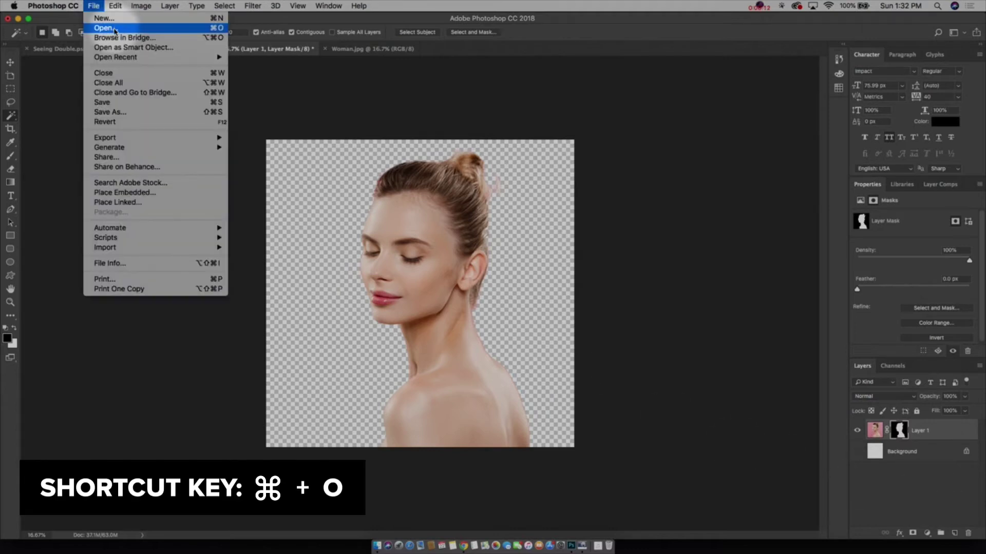
left_click(118, 27)
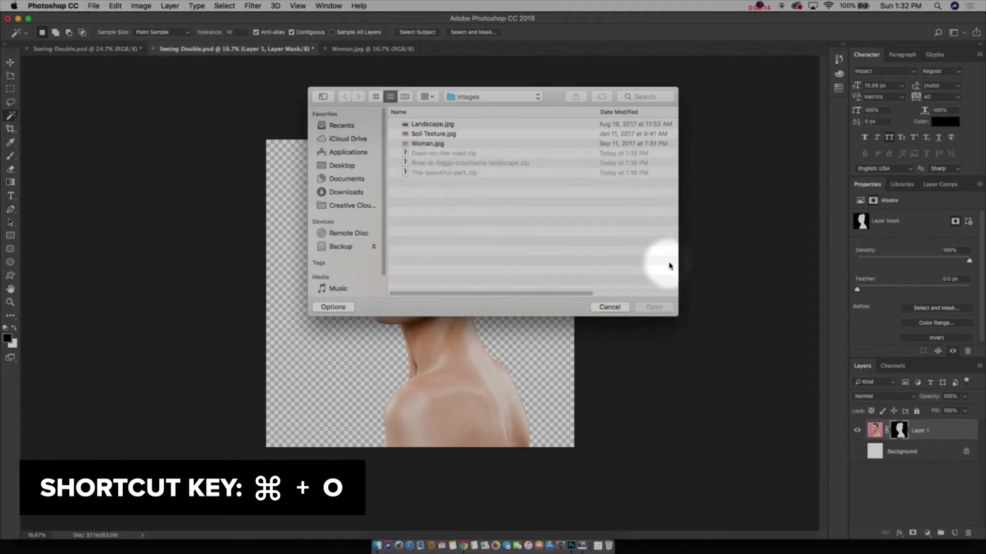
left_click(441, 125)
left_click(653, 307)
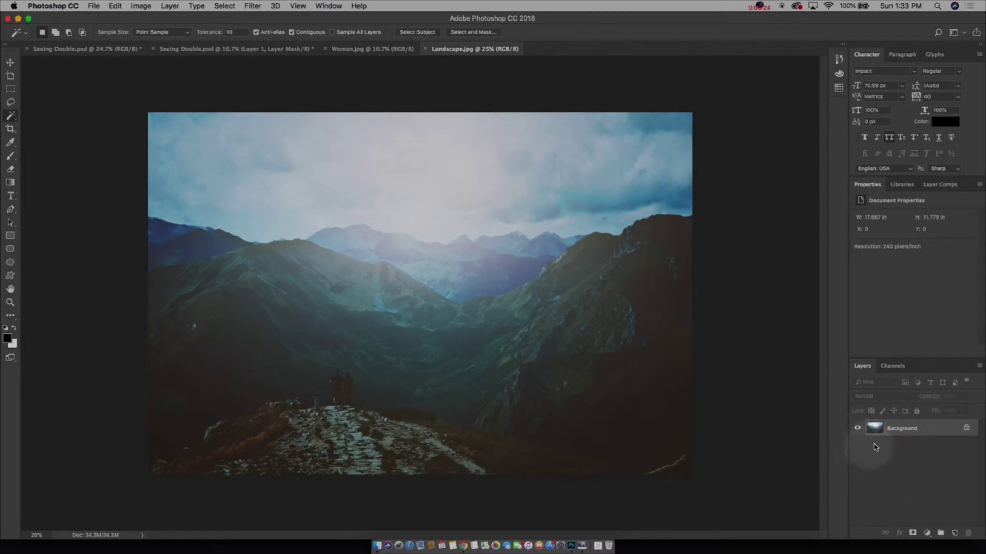
left_click_drag(900, 433, 425, 303)
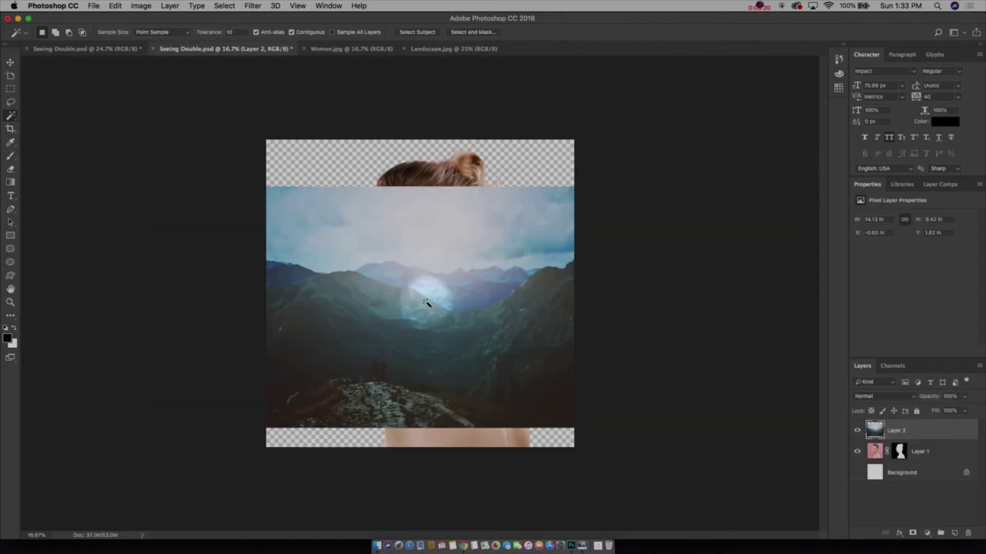
Step: Scale the landscape layer to about 18.3 x 12.2 in and shift it so the two hikers sit over the woman's neck area
key("super+t")
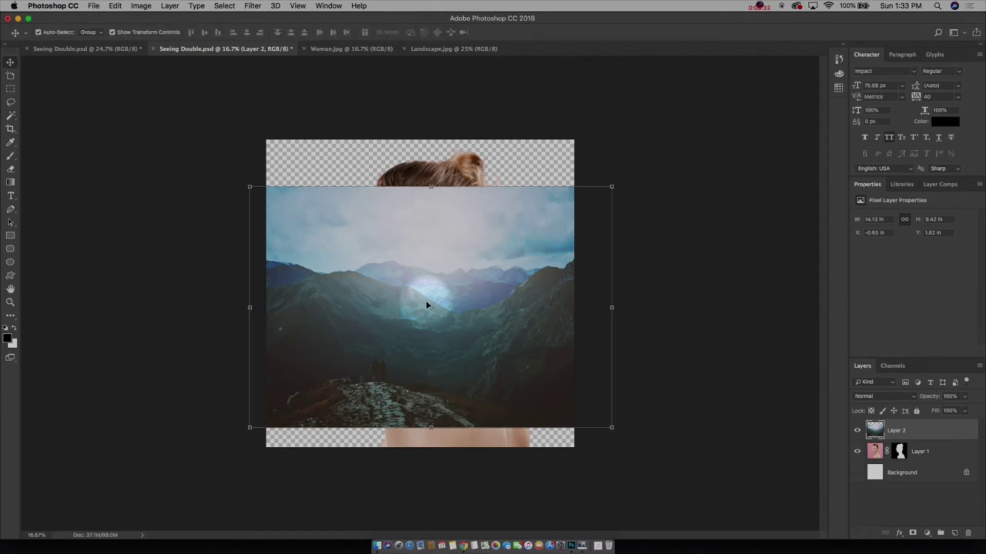
left_click_drag(612, 185, 669, 141)
left_click_drag(676, 427, 722, 462)
left_click_drag(447, 387, 487, 383)
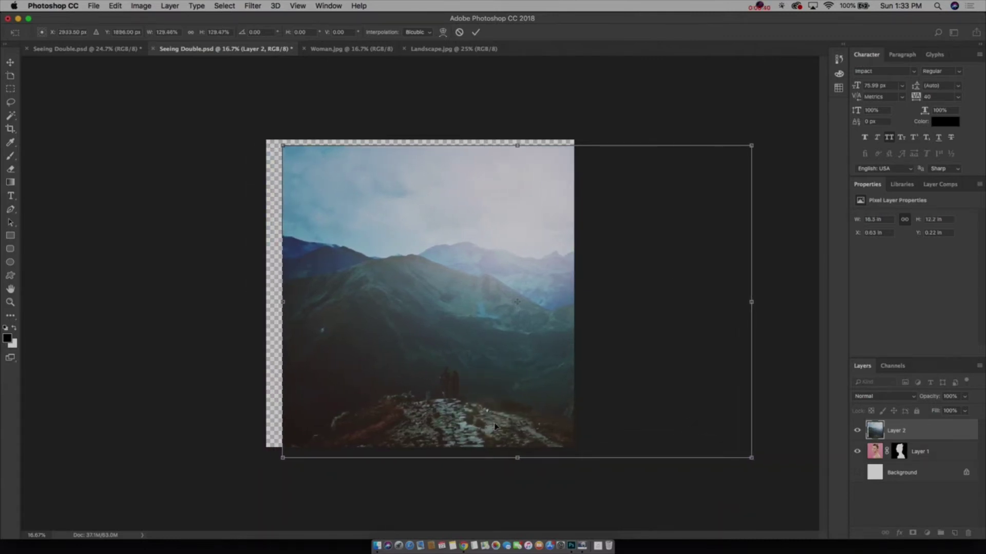
key("Return")
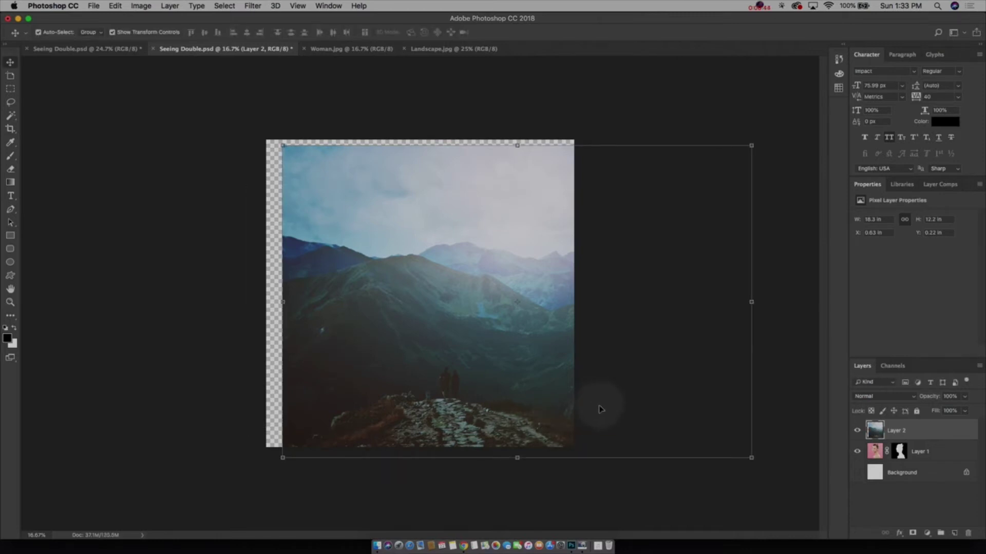
Step: Rename the masked woman layer as Pink Lady and the mountain photo layer as Landscape
left_click(946, 430, "super")
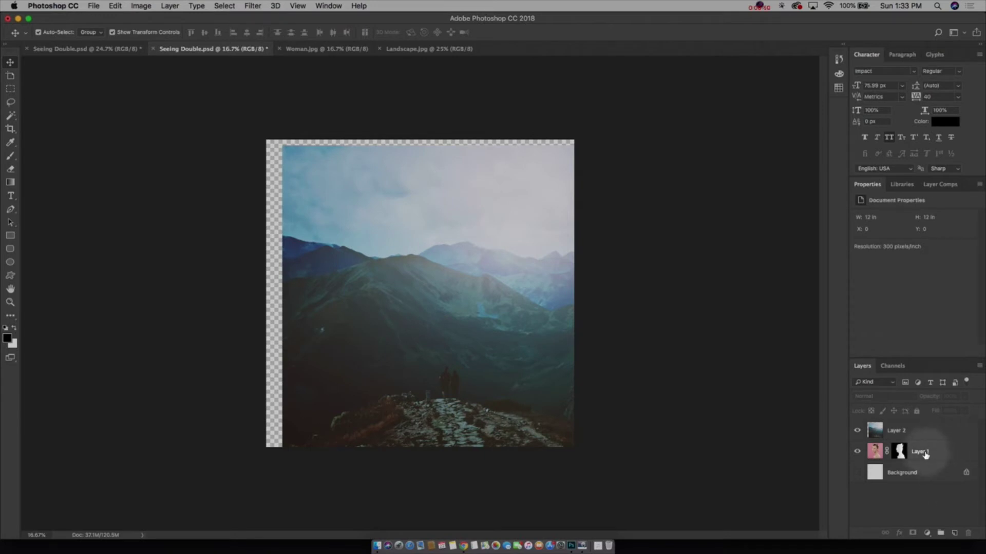
left_click(925, 452)
double_click(925, 453)
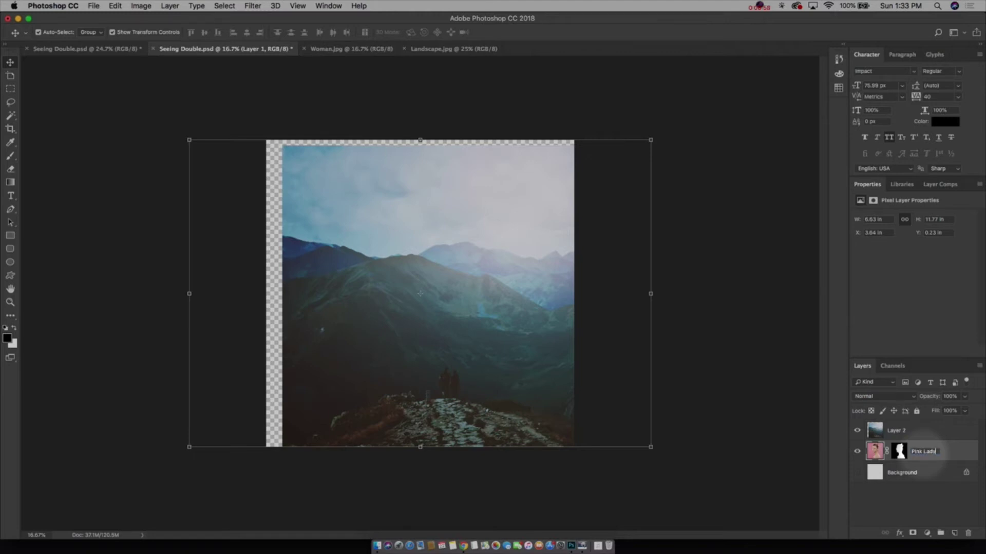
type("Pink Lady")
key("Return")
left_click(899, 432)
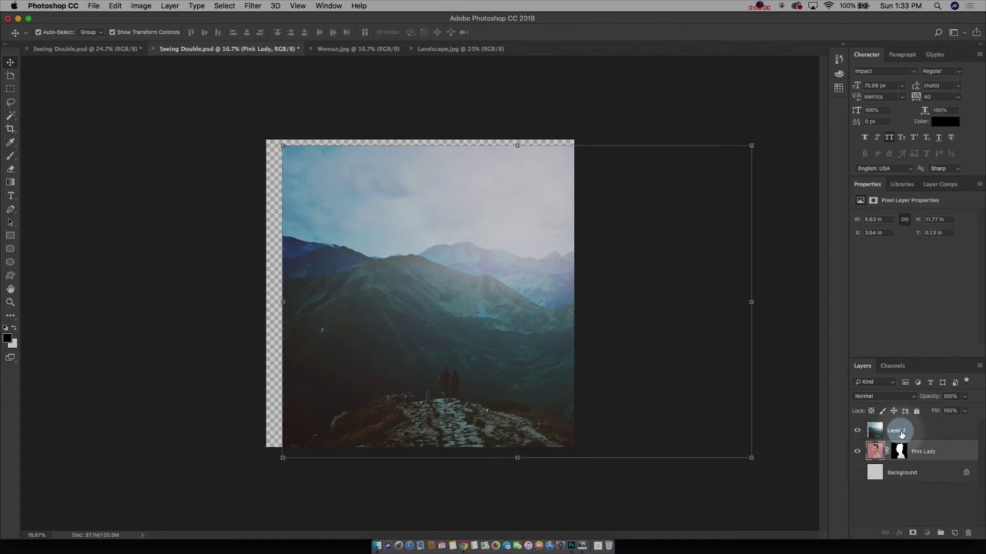
double_click(901, 431)
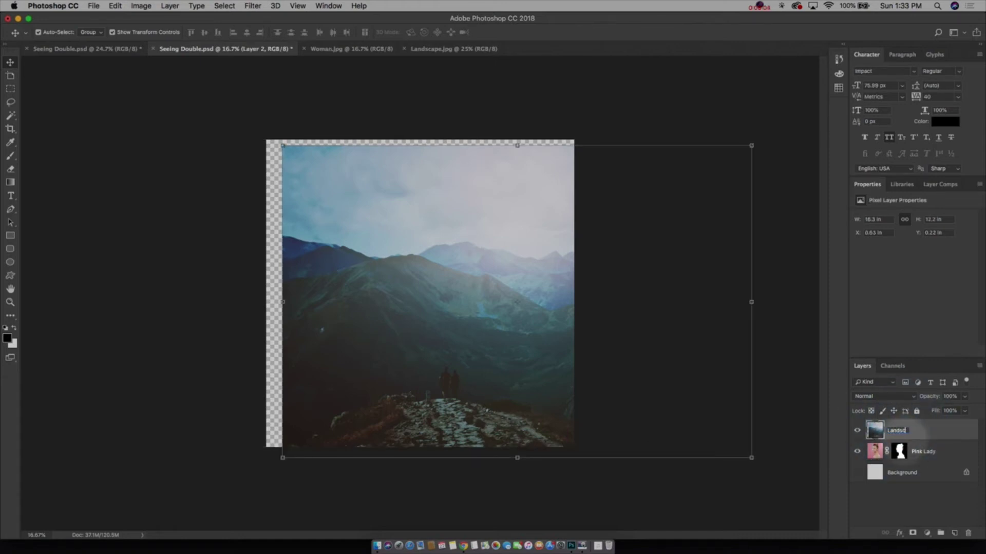
key("Return")
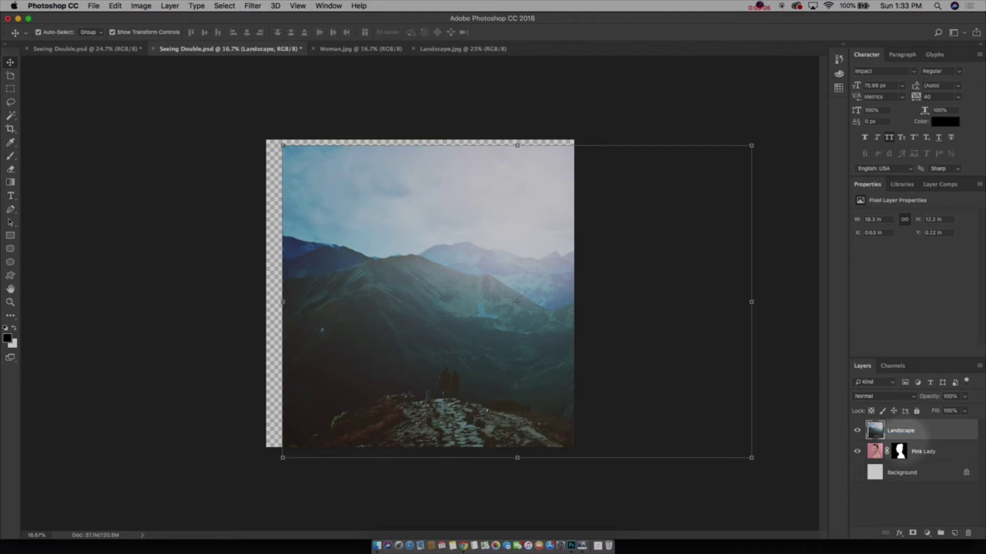
Step: Duplicate the Pink Lady layer as Pink Lady Overlay and move the copy above the Landscape layer
left_click(955, 453)
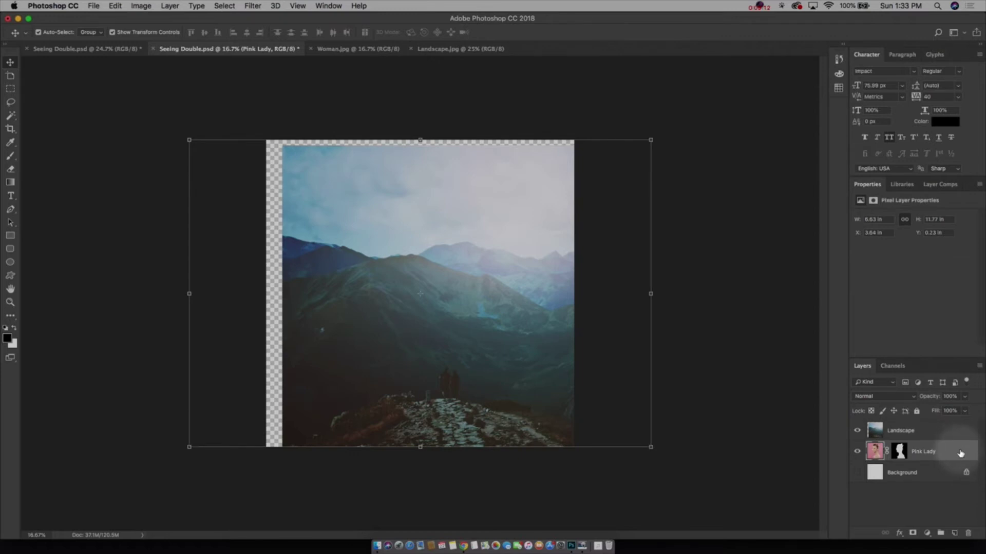
right_click(962, 452)
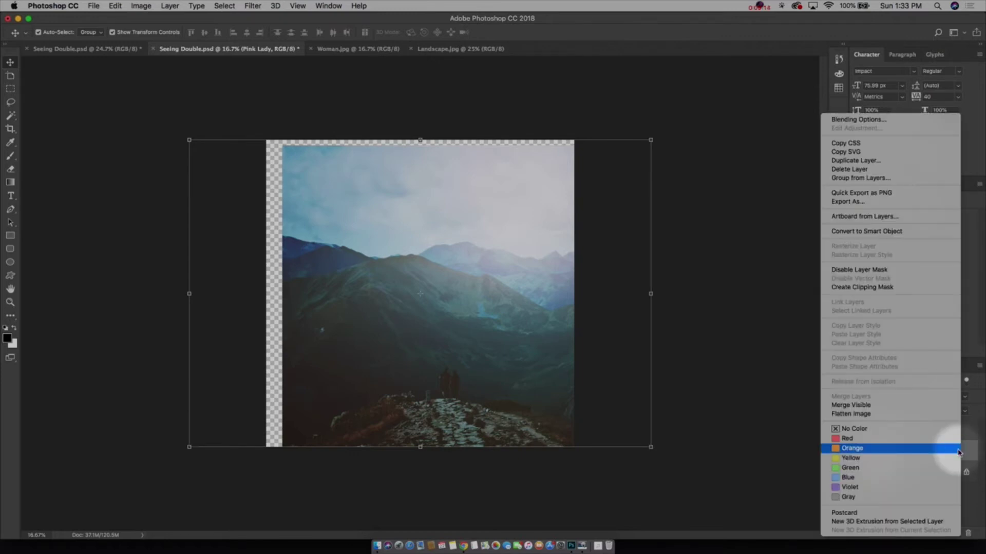
left_click(879, 161)
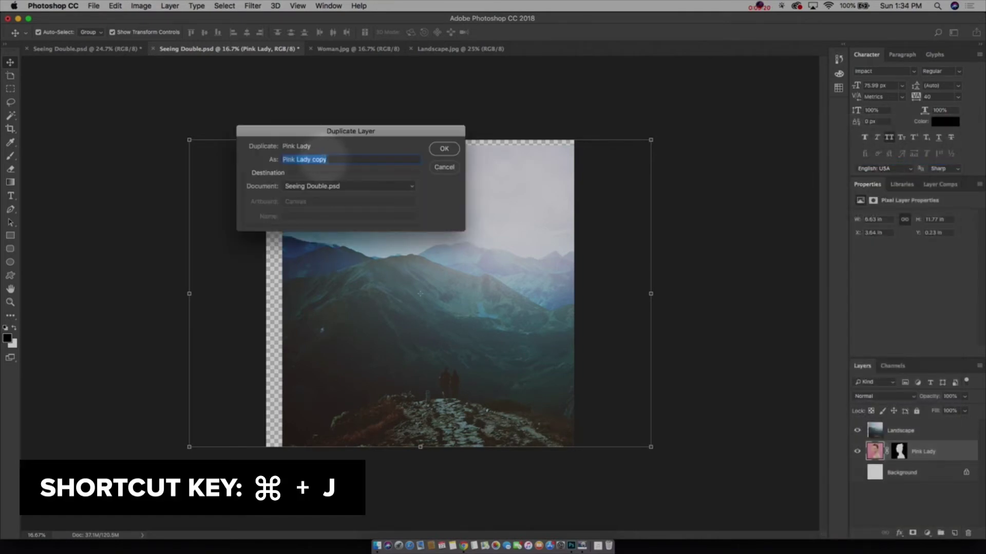
left_click(328, 159)
left_click_drag(328, 159, 311, 160)
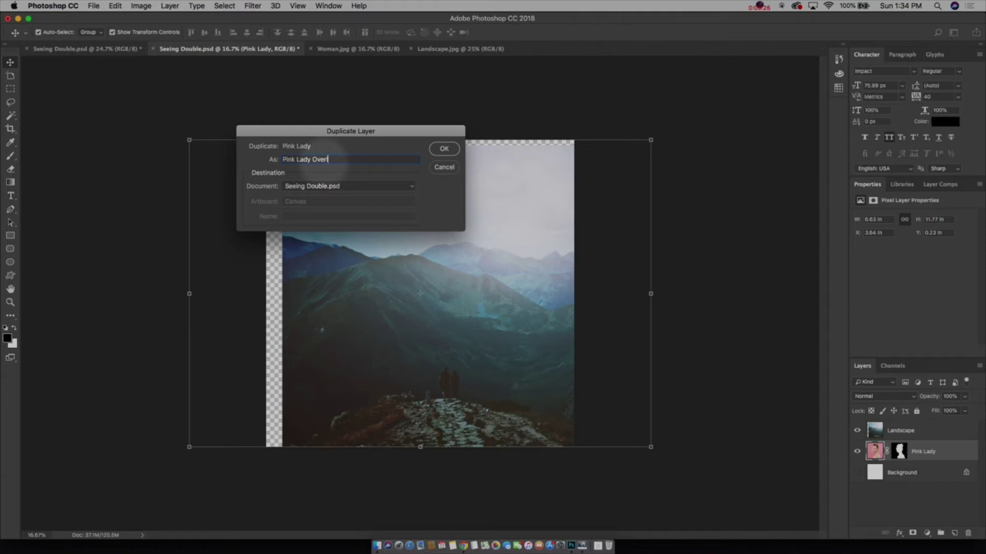
key("Return")
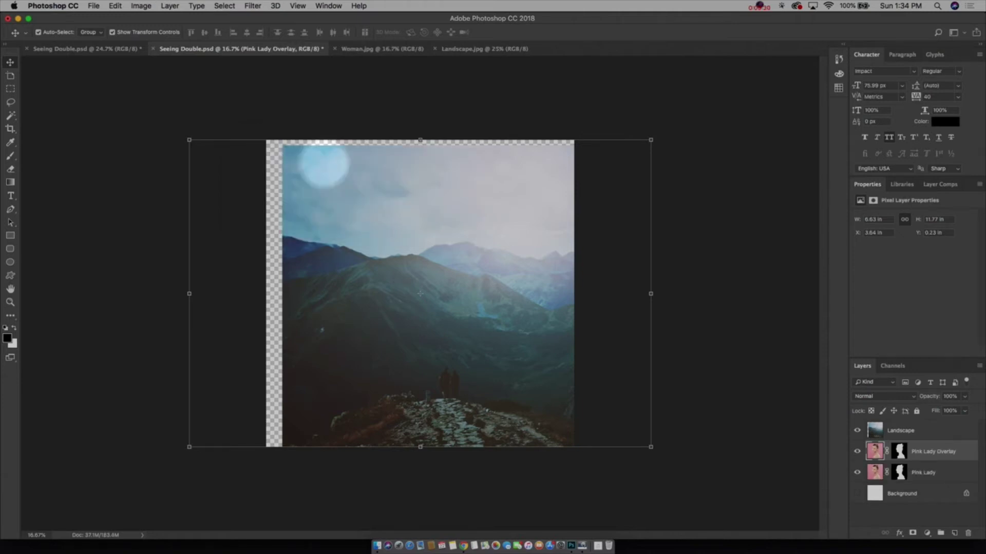
left_click(962, 453)
left_click_drag(960, 451, 932, 423)
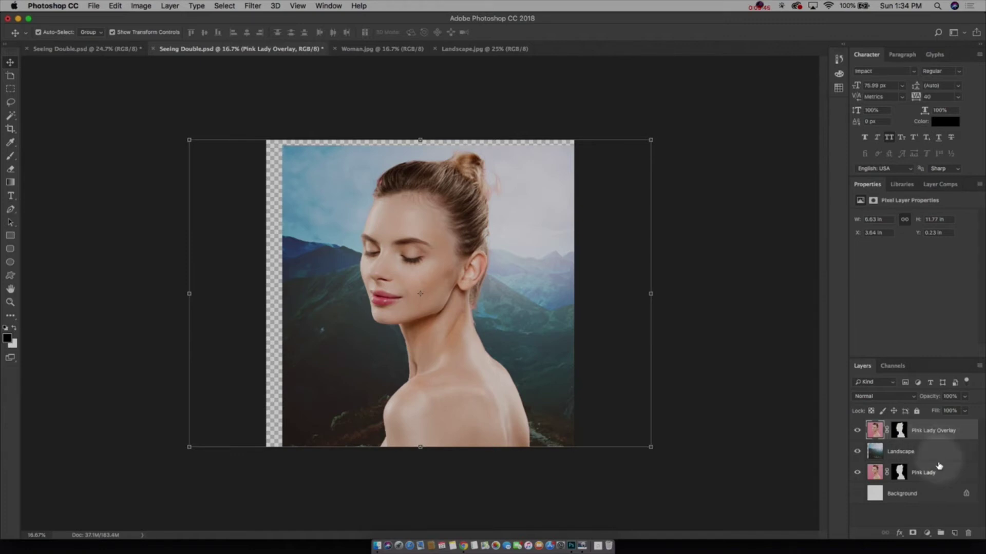
Step: Clip the Landscape layer to Pink Lady and check the clipping with Pink Lady Overlay temporarily hidden
right_click(956, 455)
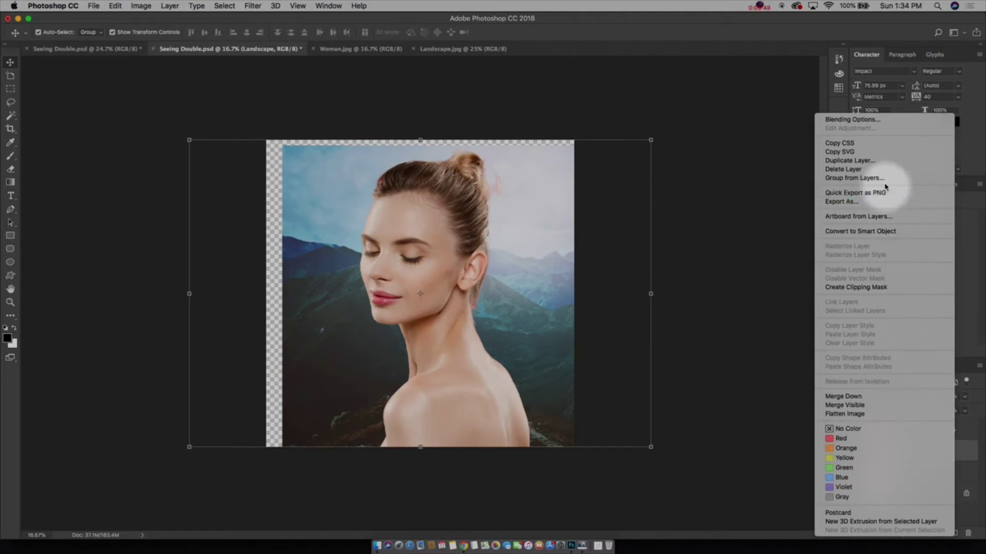
left_click(885, 288)
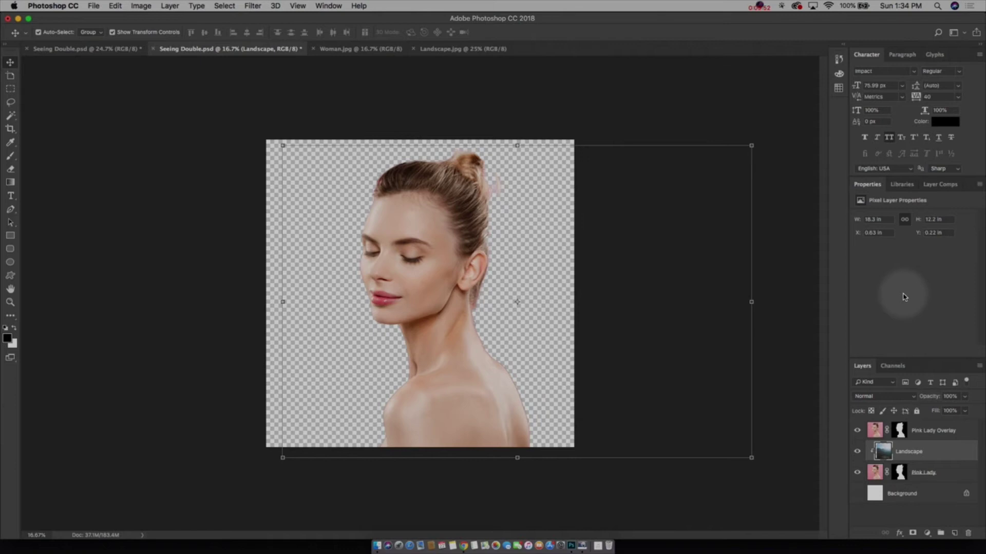
left_click(857, 431)
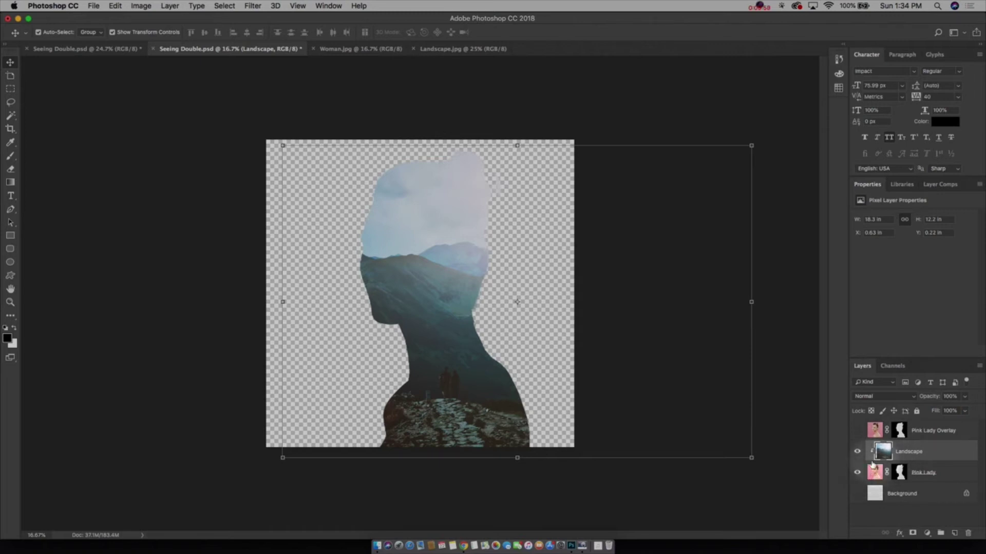
left_click(858, 453)
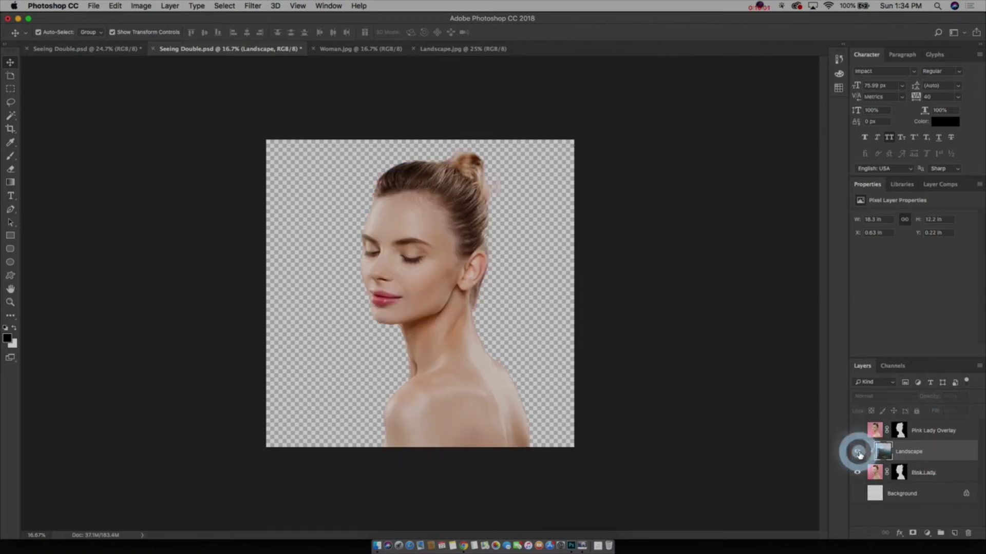
left_click(857, 452)
left_click(857, 452)
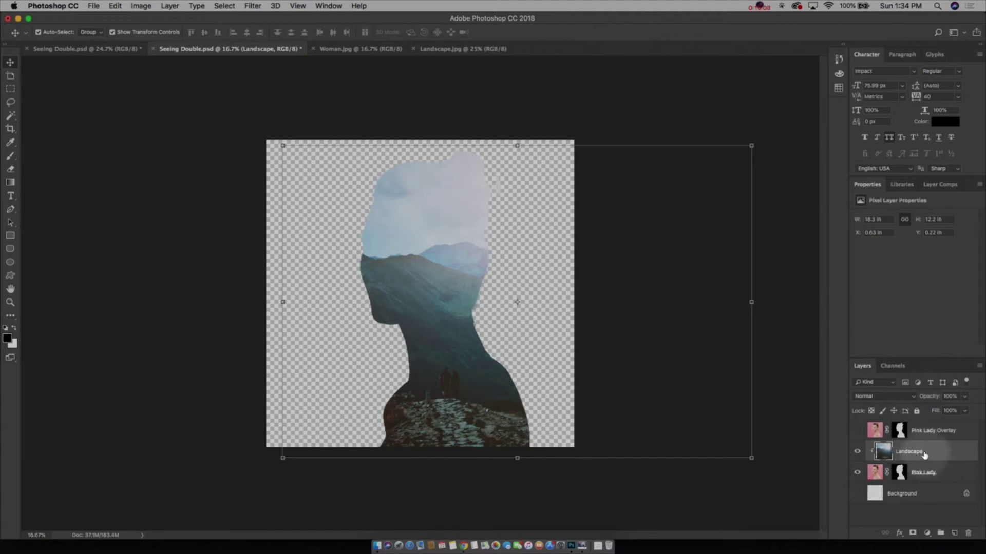
left_click(856, 432)
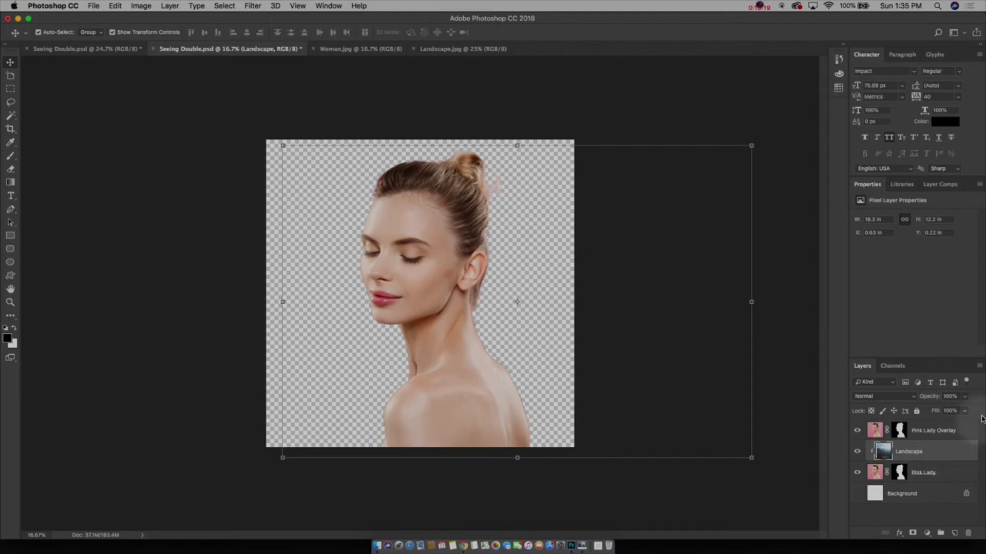
Step: Desaturate the Pink Lady Overlay layer
left_click(967, 432)
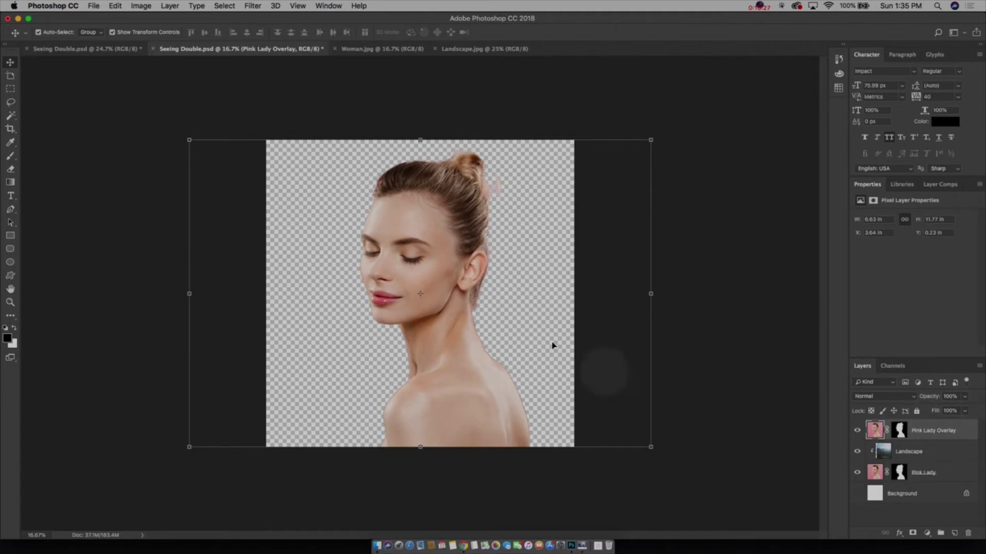
left_click(141, 6)
mouse_move(198, 38)
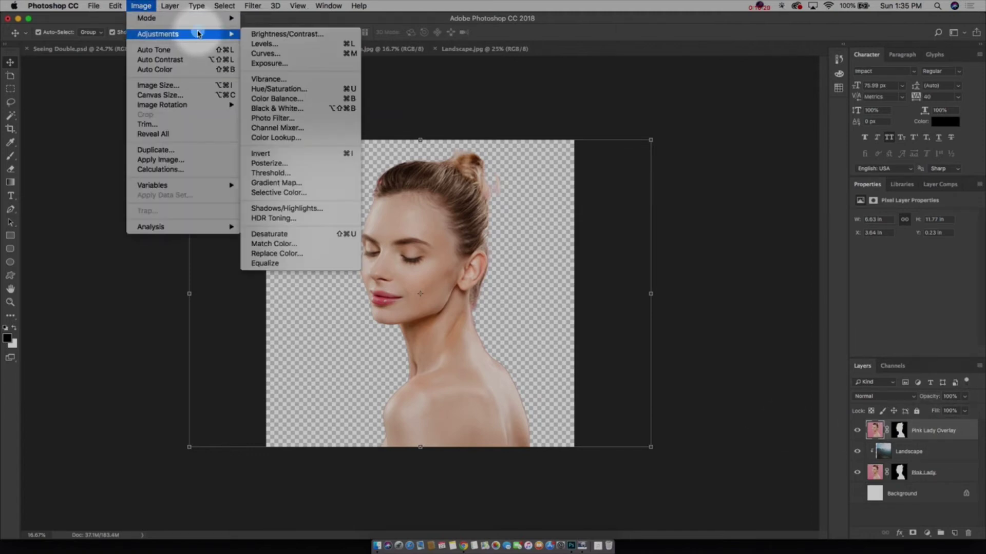
left_click(331, 234)
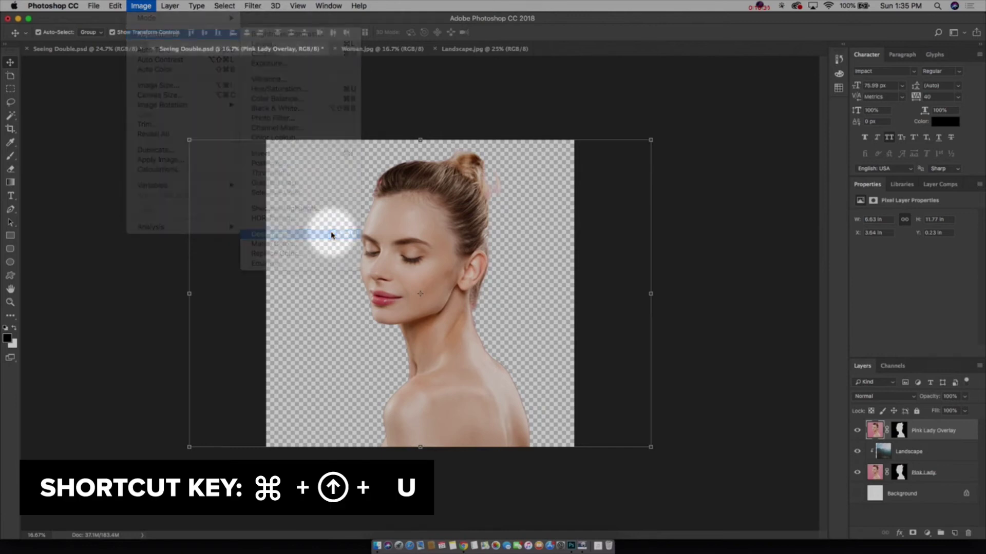
left_click(696, 305)
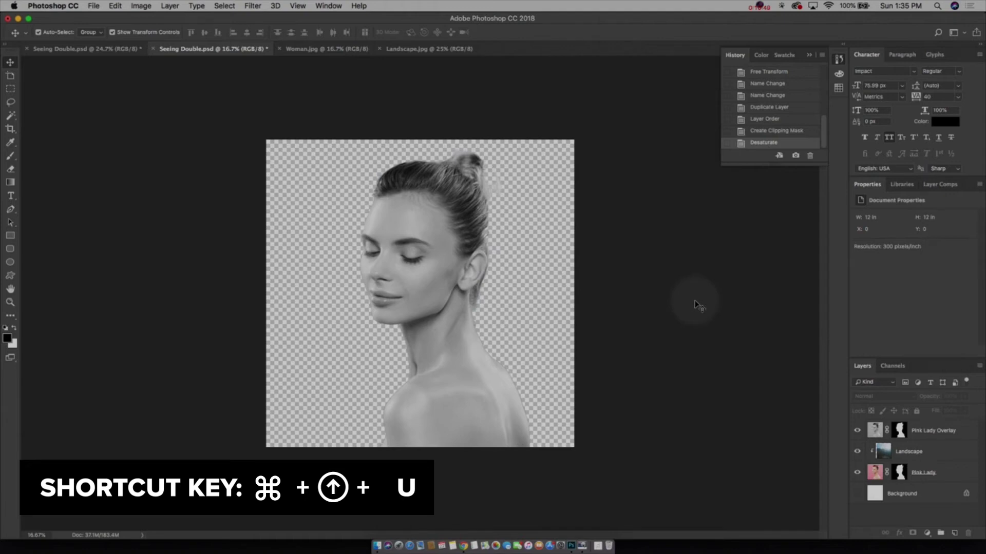
Step: Set the Pink Lady Overlay layer's blend mode to Overlay, trying Multiply and Screen first and keeping its opacity at 100%
left_click(968, 433)
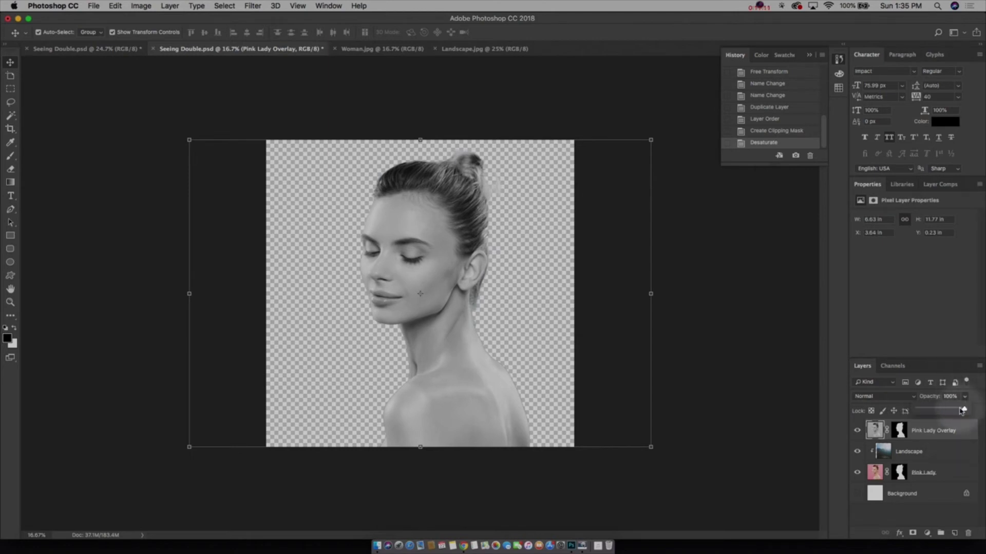
mouse_move(965, 411)
left_mouse_down()
mouse_move(928, 411)
mouse_move(969, 412)
left_mouse_up()
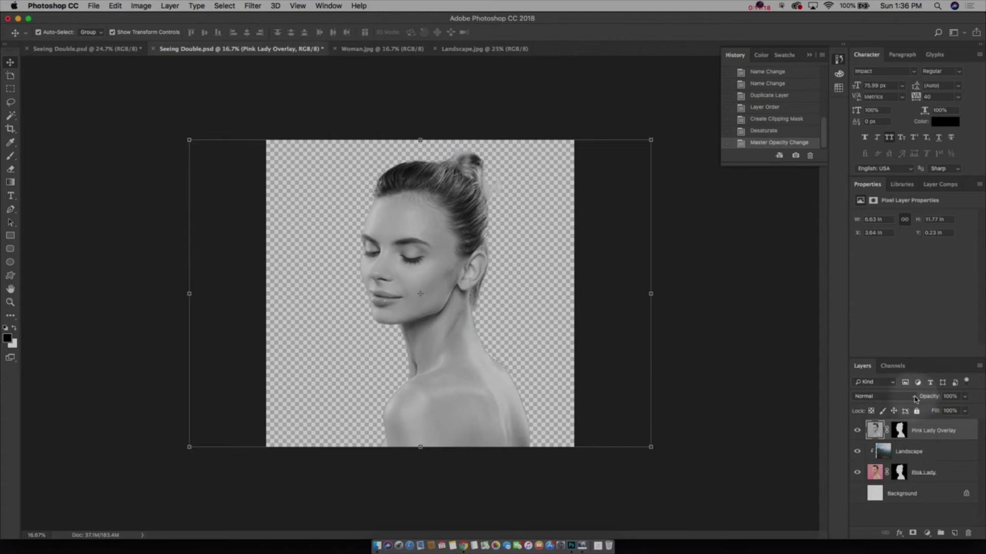
left_click(913, 397)
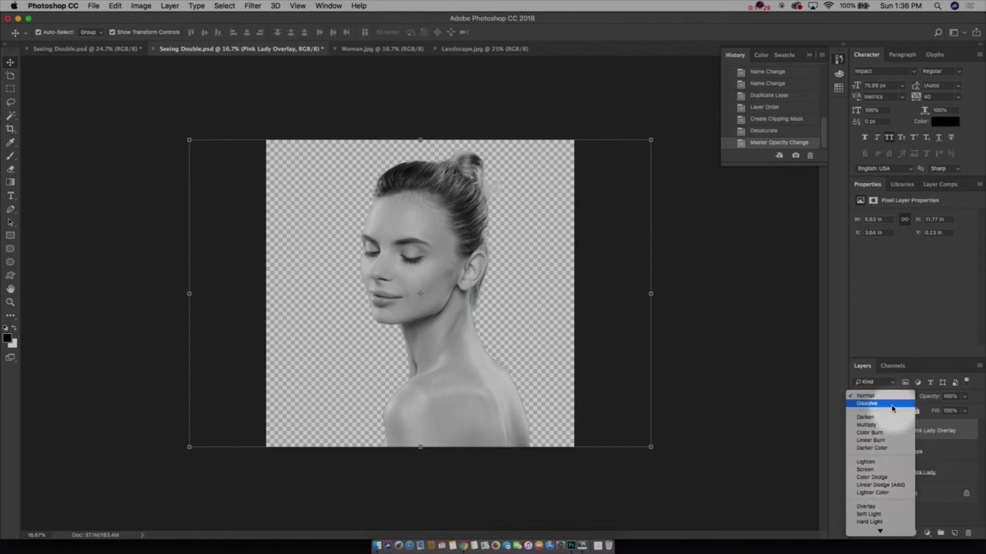
left_click(893, 426)
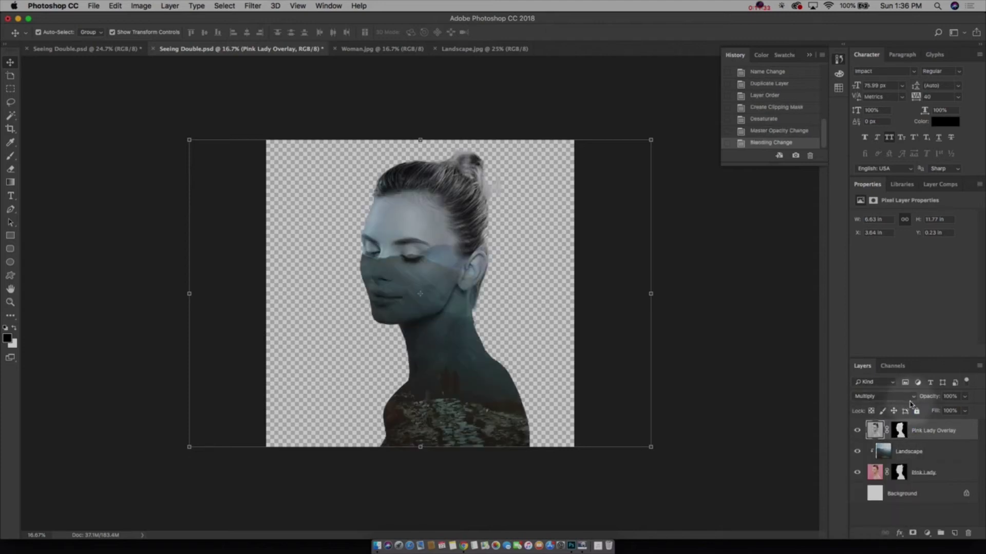
left_click(913, 399)
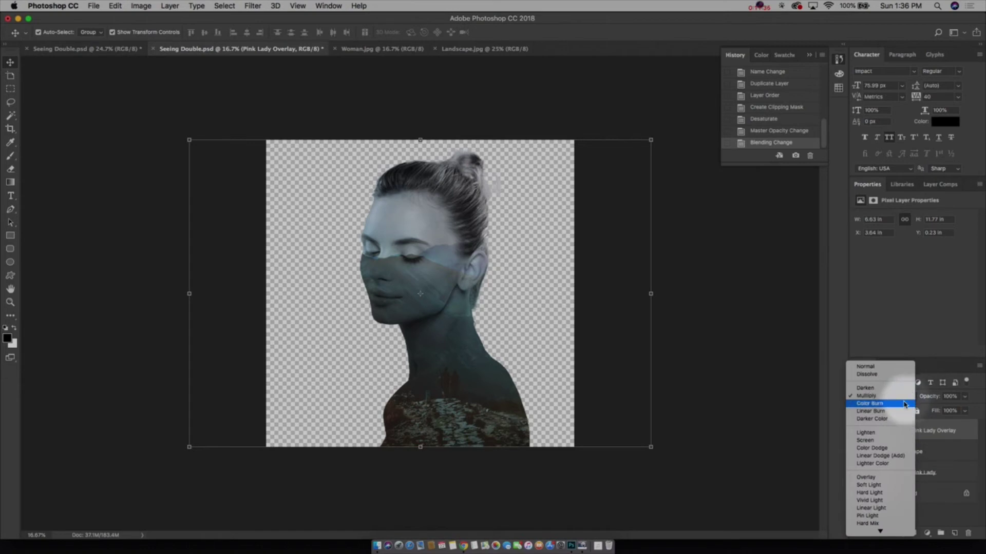
left_click(887, 441)
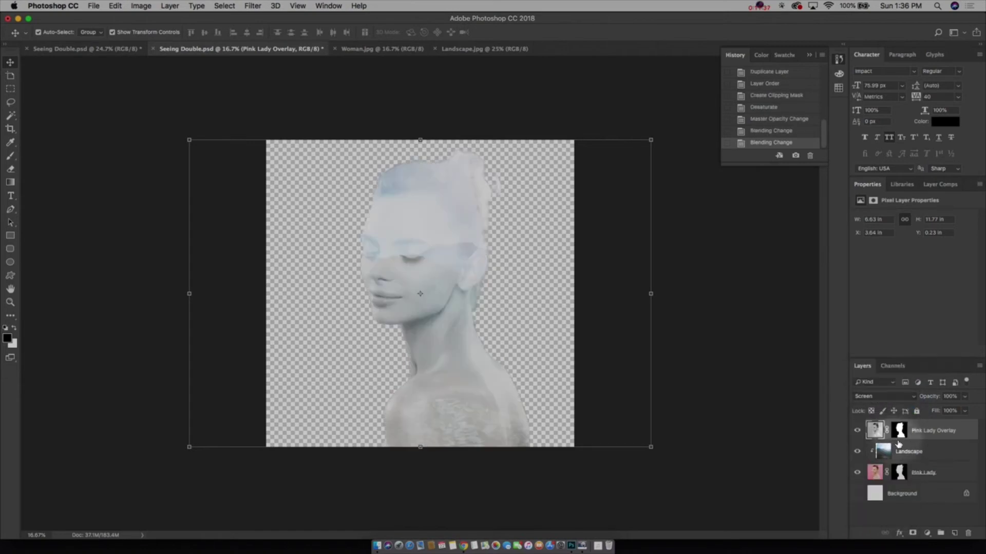
left_click(914, 398)
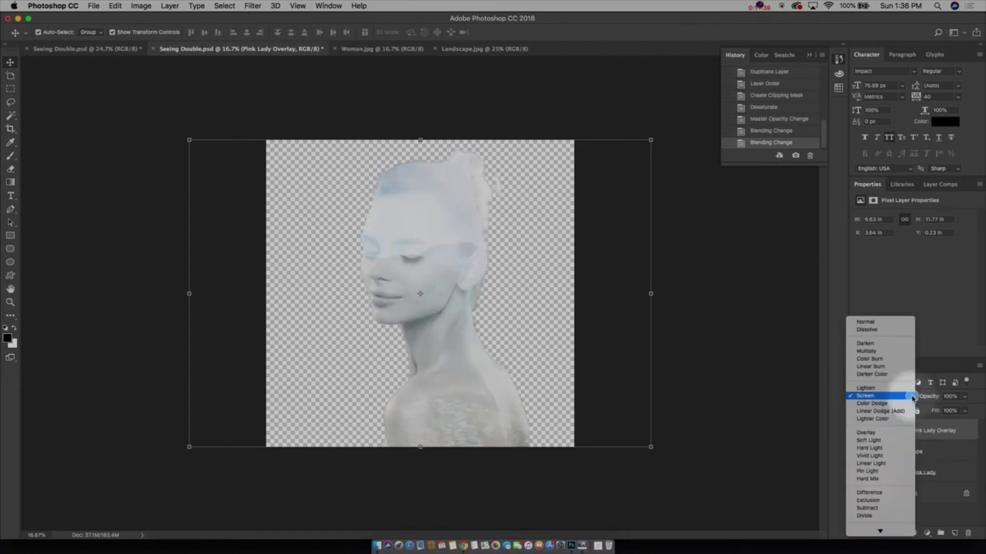
left_click(888, 434)
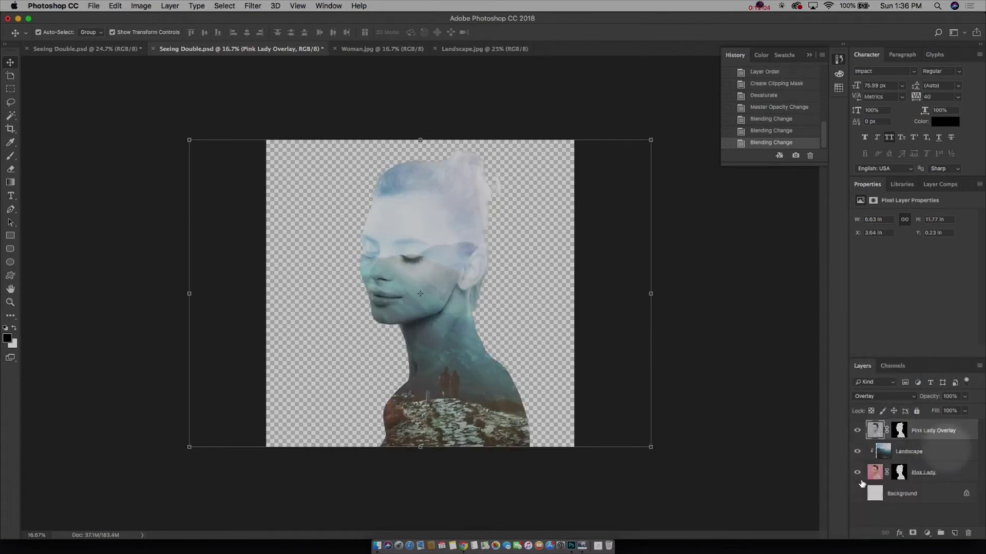
Step: Make the Background layer visible and convert it to an unlocked layer named Background
left_click(875, 493)
left_click(857, 494)
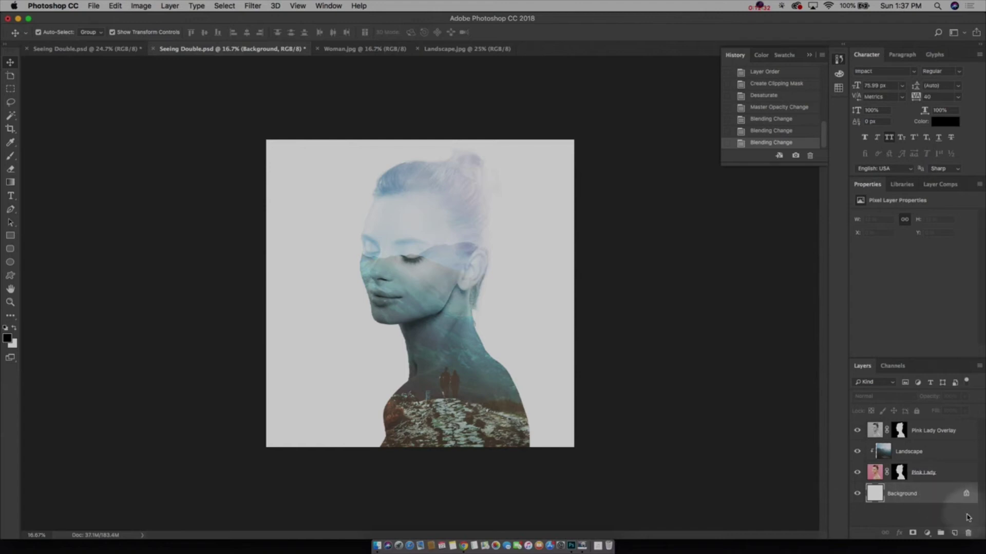
left_click(966, 495)
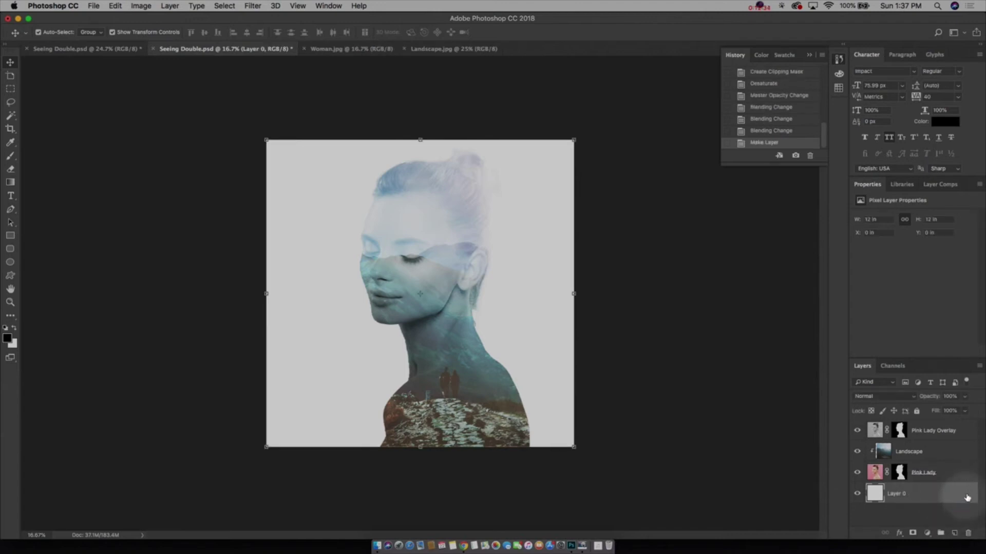
double_click(903, 494)
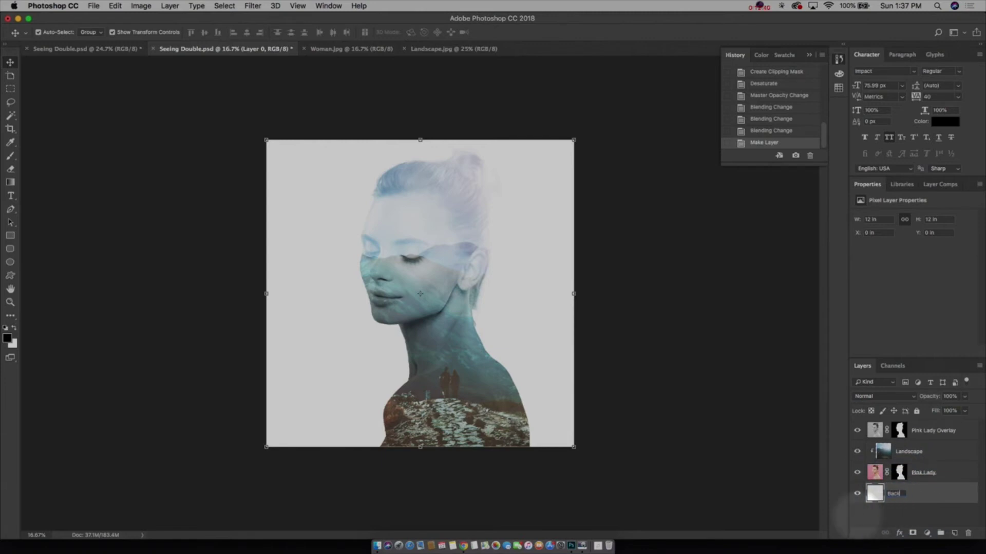
type("Background")
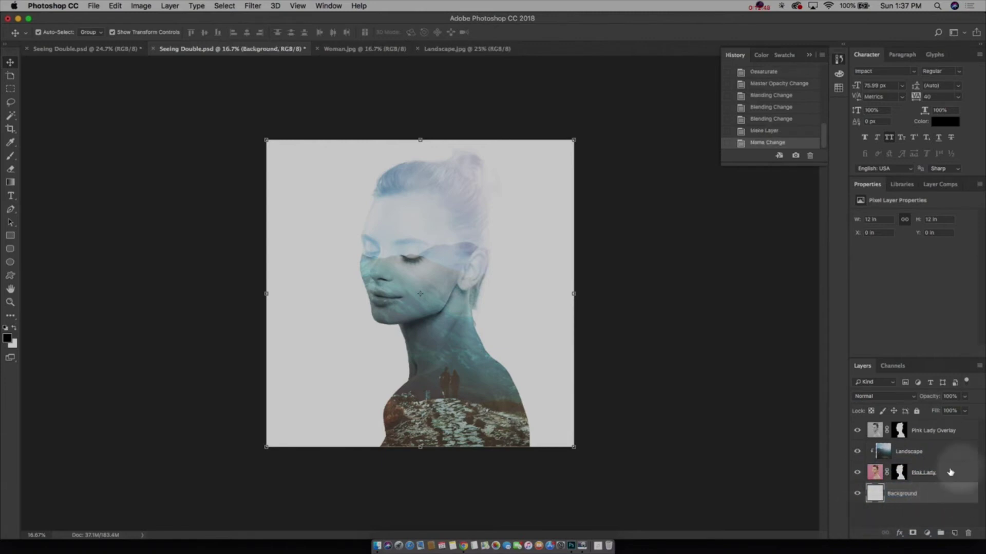
Step: Add a Gradient Overlay effect to the Background layer and open its gradient for editing
left_click(953, 493)
double_click(954, 494)
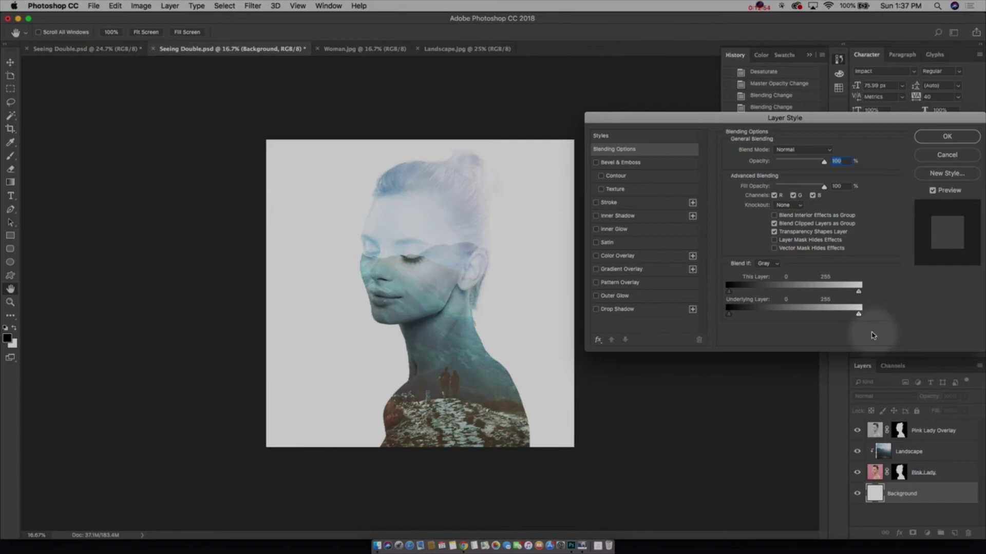
left_click(596, 270)
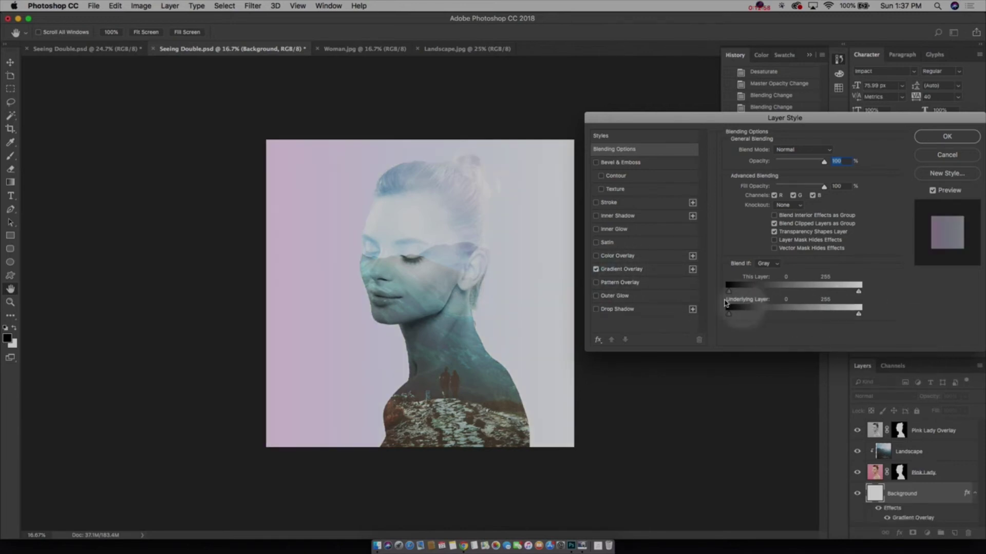
left_click(670, 271)
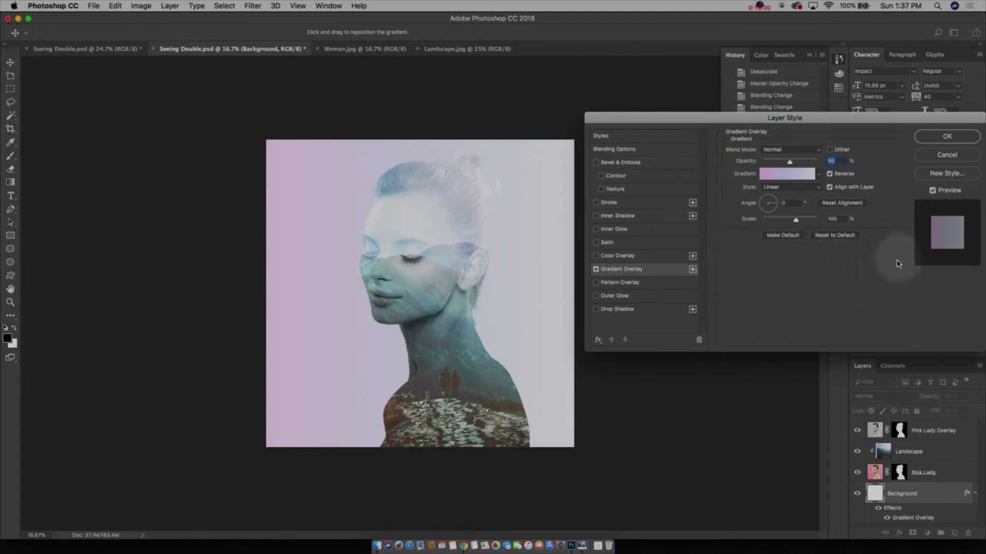
left_click(815, 175)
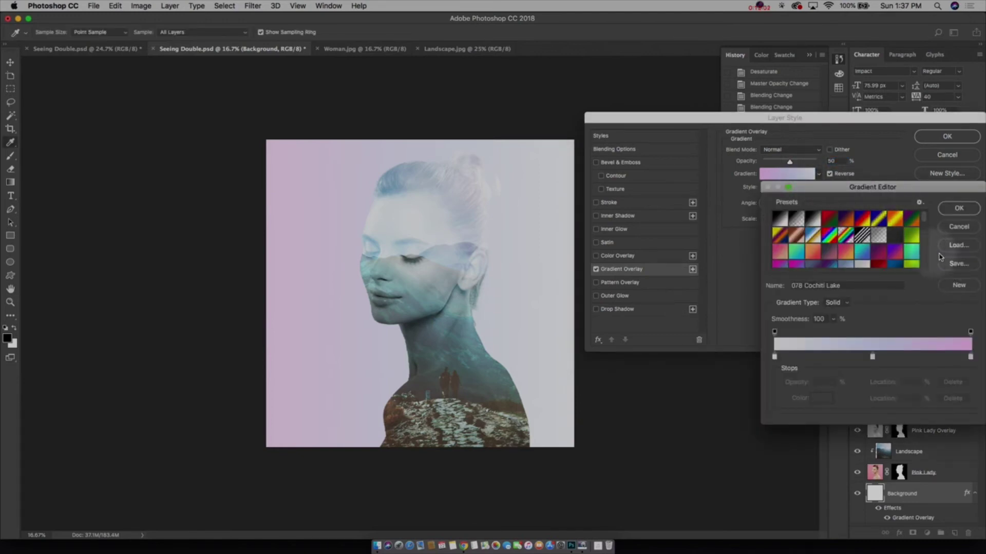
Step: Recolour the overlay gradient's stop at 100% strong purple and its stop at 0% blue (#2a61bd)
left_click_drag(924, 217, 924, 227)
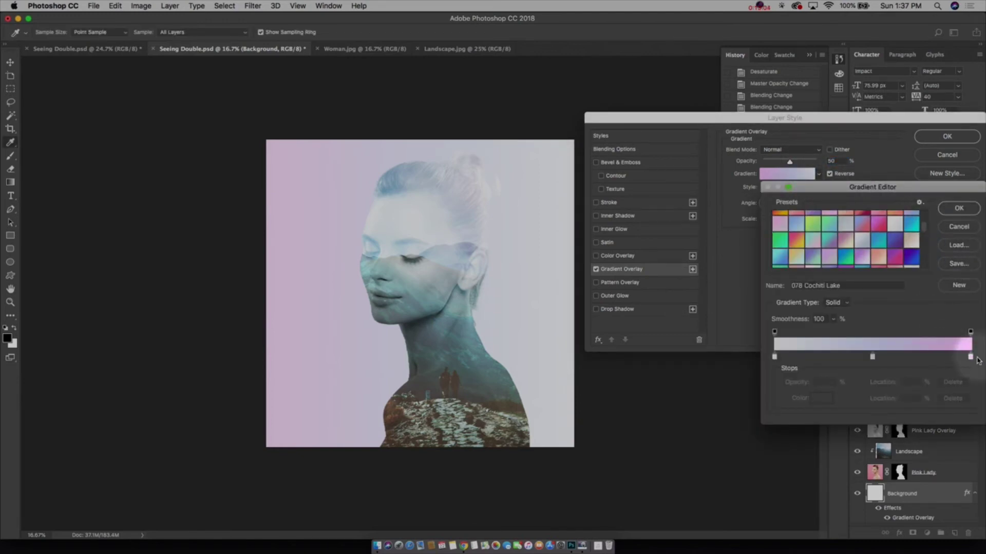
left_click(970, 357)
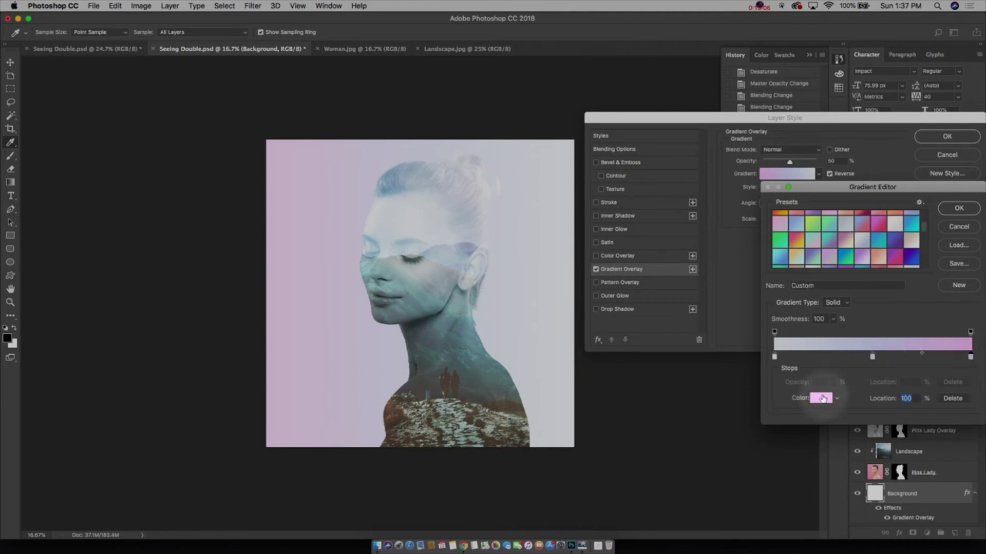
left_click(821, 398)
left_click(802, 133)
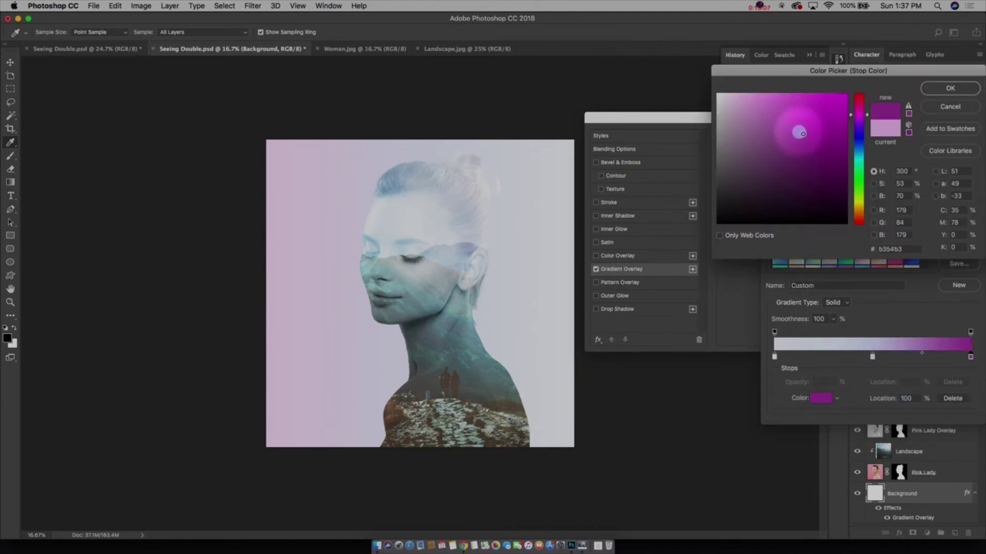
left_click(950, 89)
left_click(774, 357)
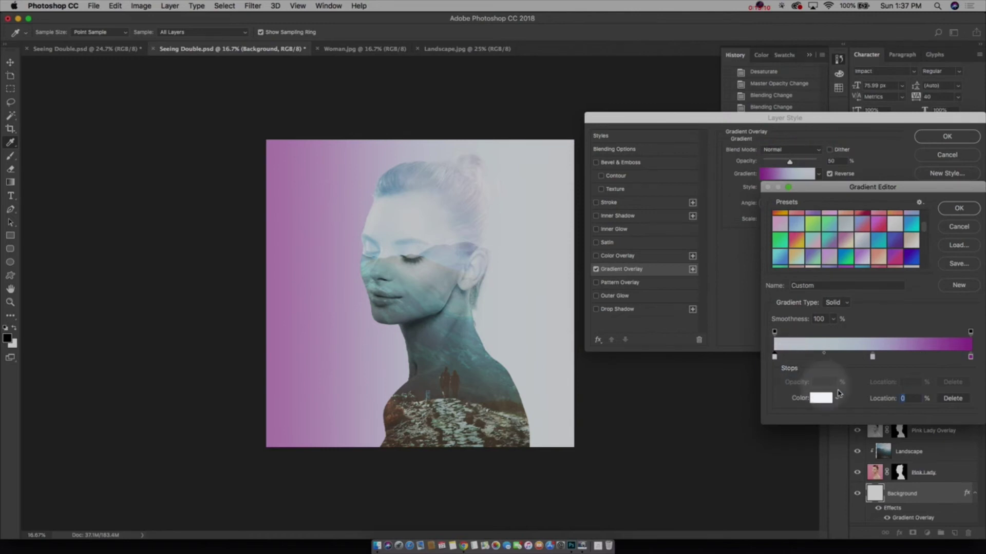
left_click(822, 398)
left_click(818, 127)
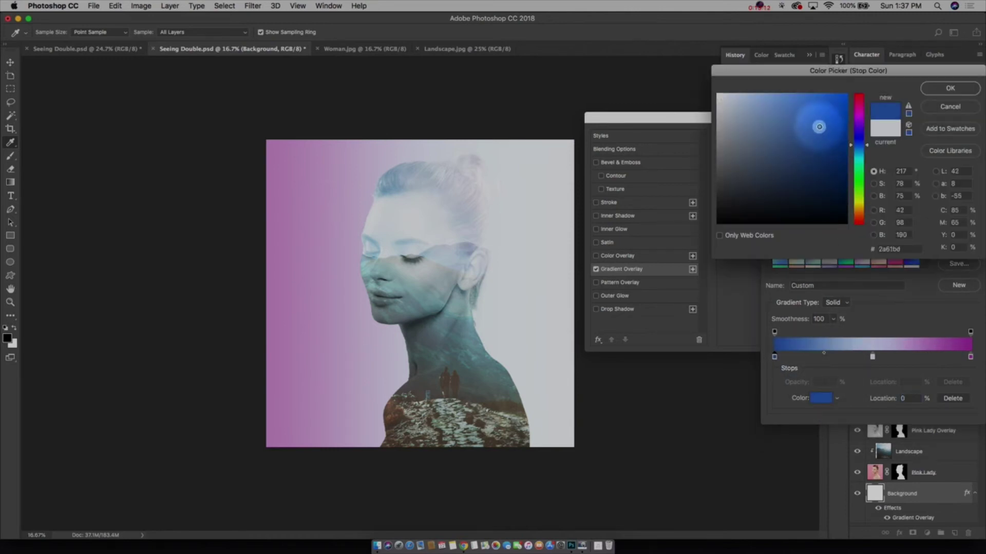
left_click(951, 89)
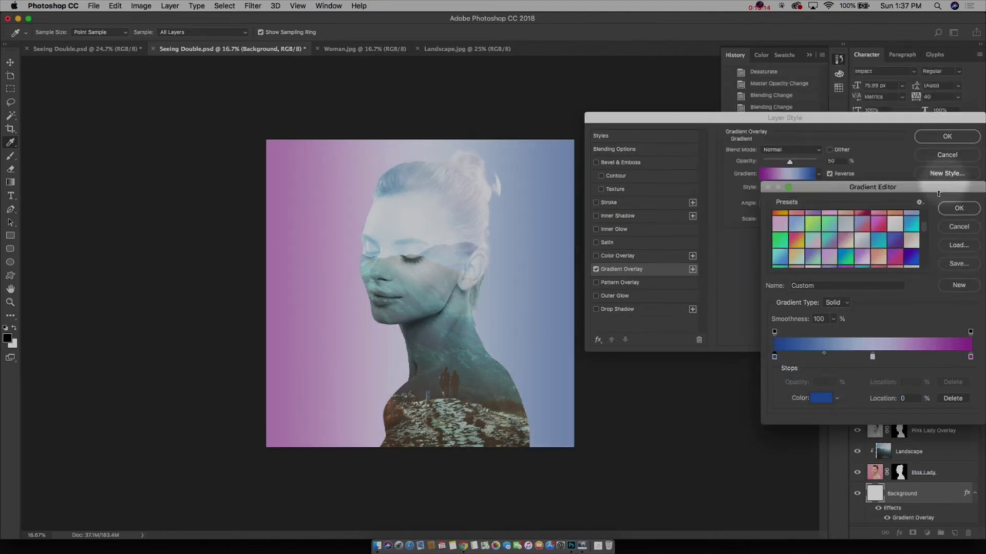
Step: Move the gradient's middle colour stop to 46% and save the custom gradient as a new preset
left_click_drag(872, 357, 865, 358)
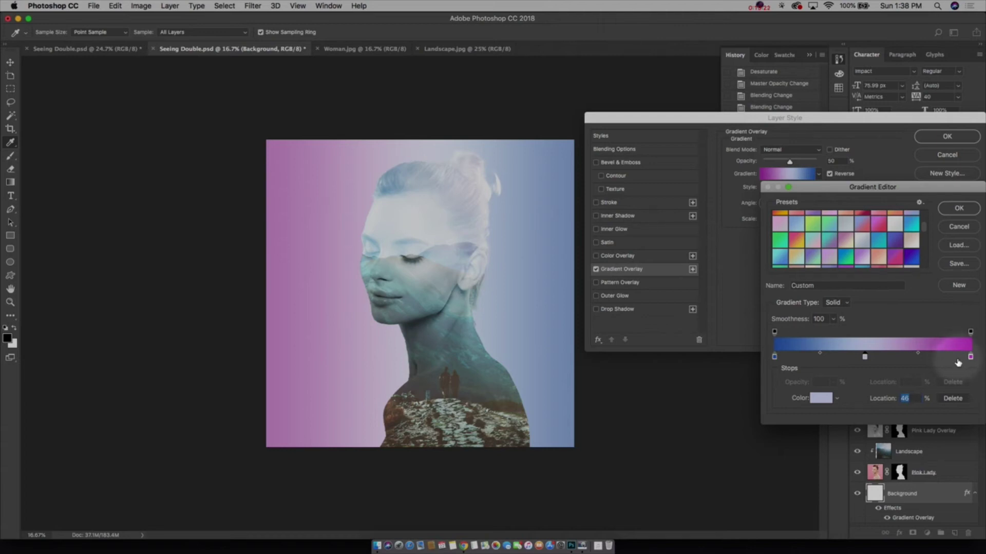
left_click(961, 287)
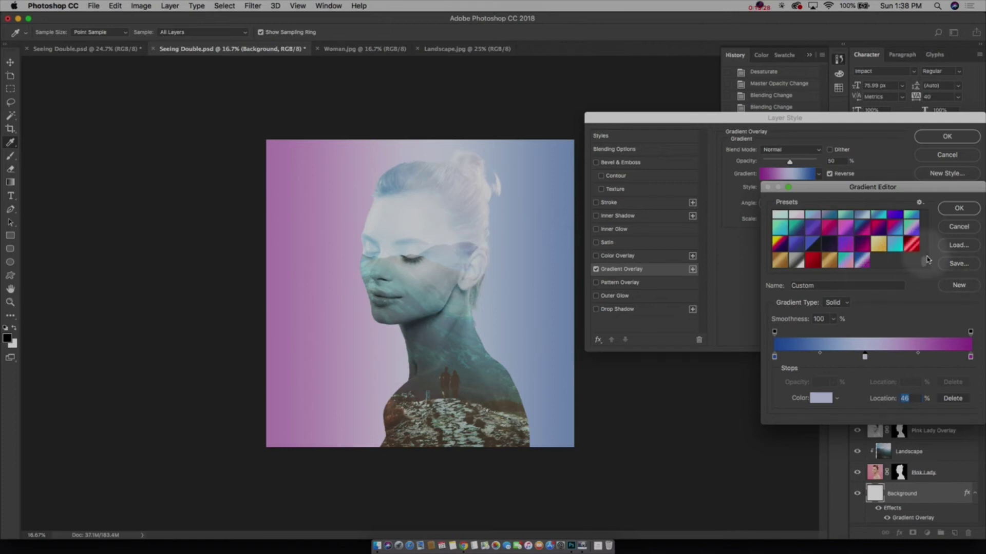
Step: Try the gradient presets 107 Confident Cloud, 094 Cloudy Apple, 060 Polite Rumors, 051 February Ink and 059 Teen Notebook on the background
scroll(925, 264, "up", 10)
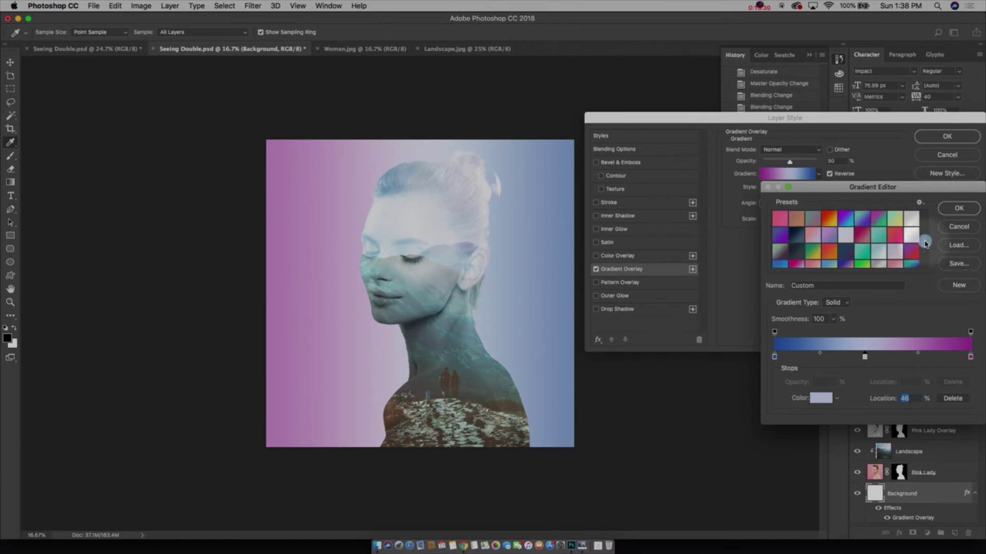
left_click(895, 248)
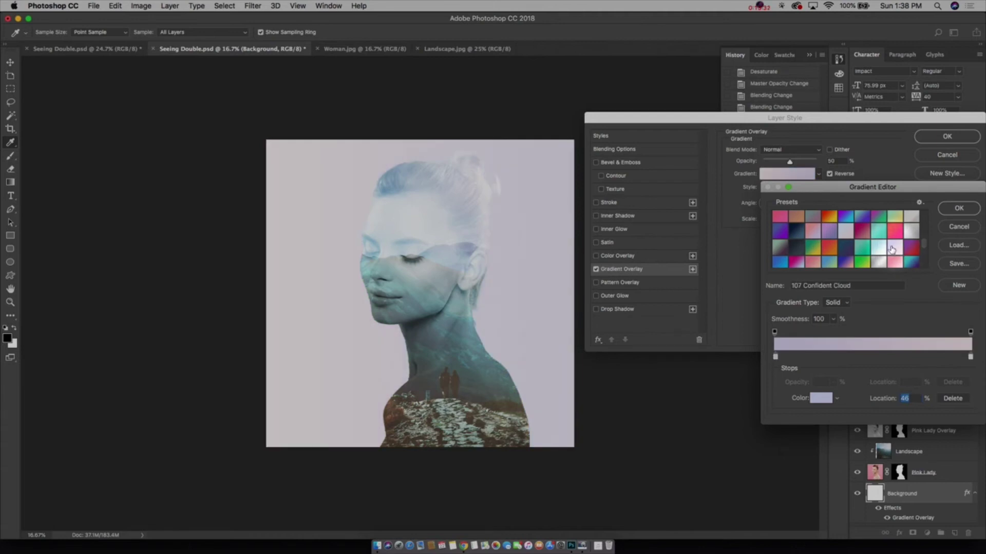
left_click(842, 232)
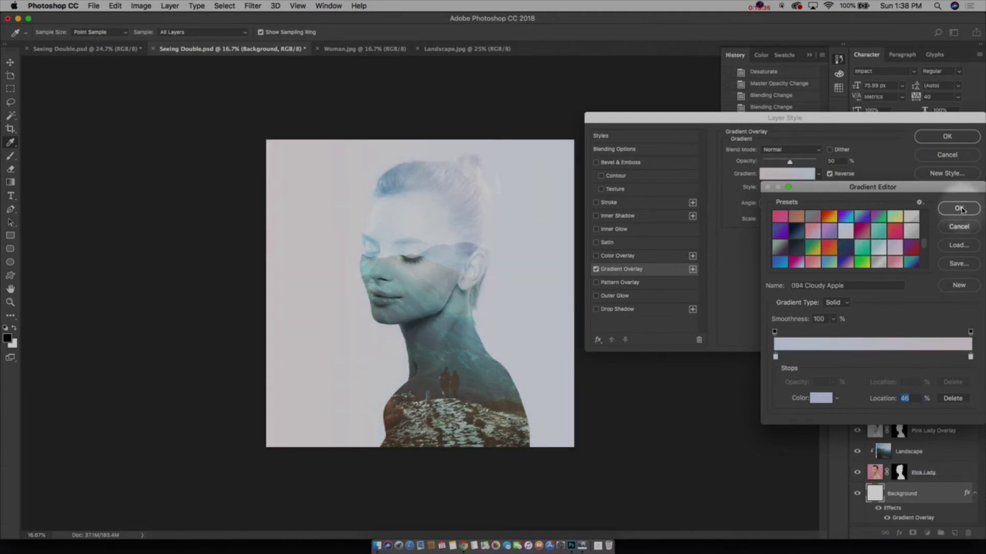
scroll(821, 238, "up", 3)
left_click(808, 239)
left_click(779, 255)
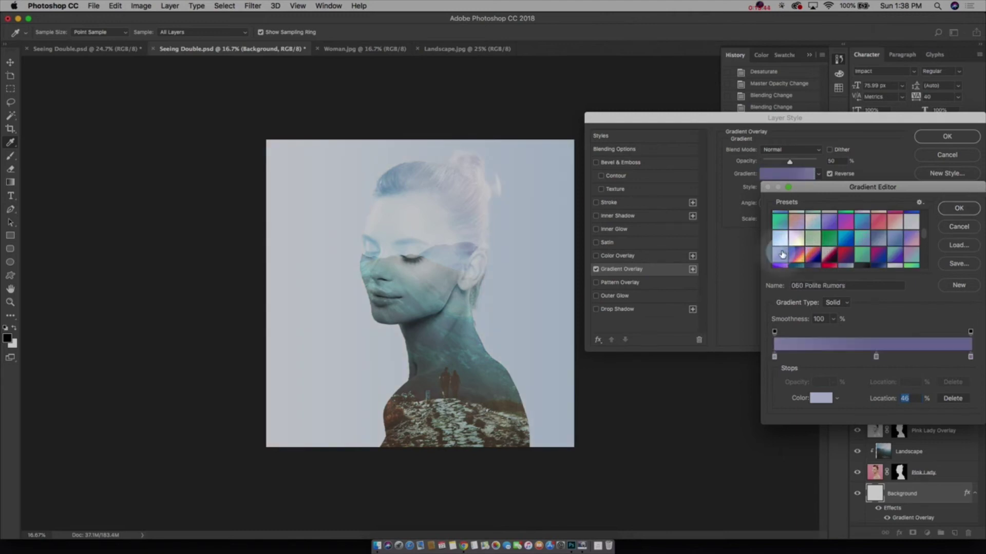
left_click(783, 240)
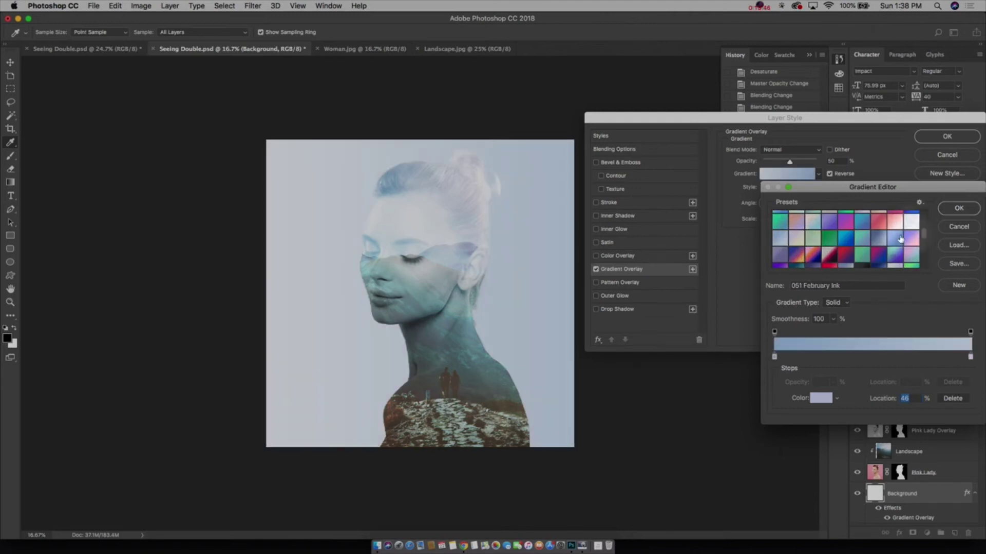
left_click(912, 245)
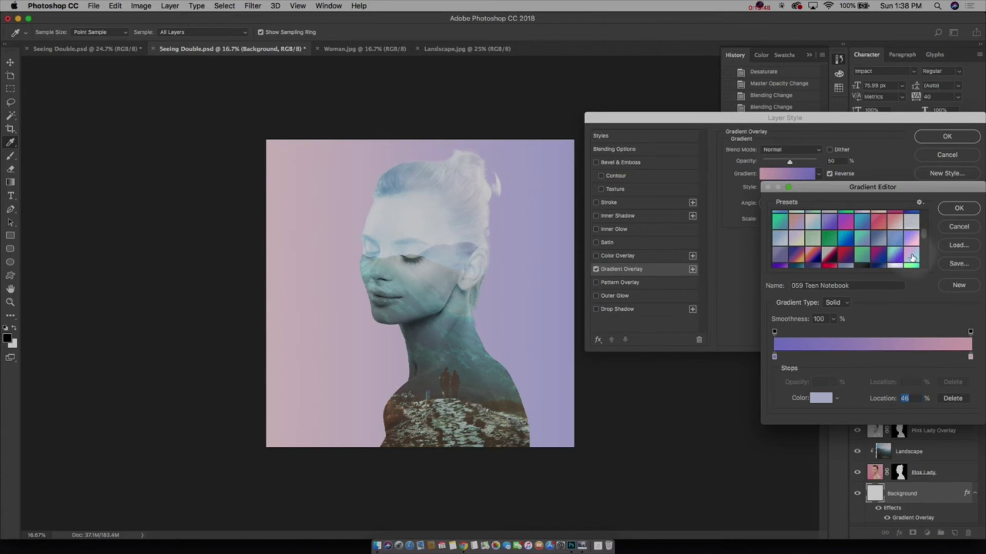
Step: Apply the 068 Heaven Peach preset to the Background layer's gradient overlay and set its angle to about -126°
left_click(912, 255)
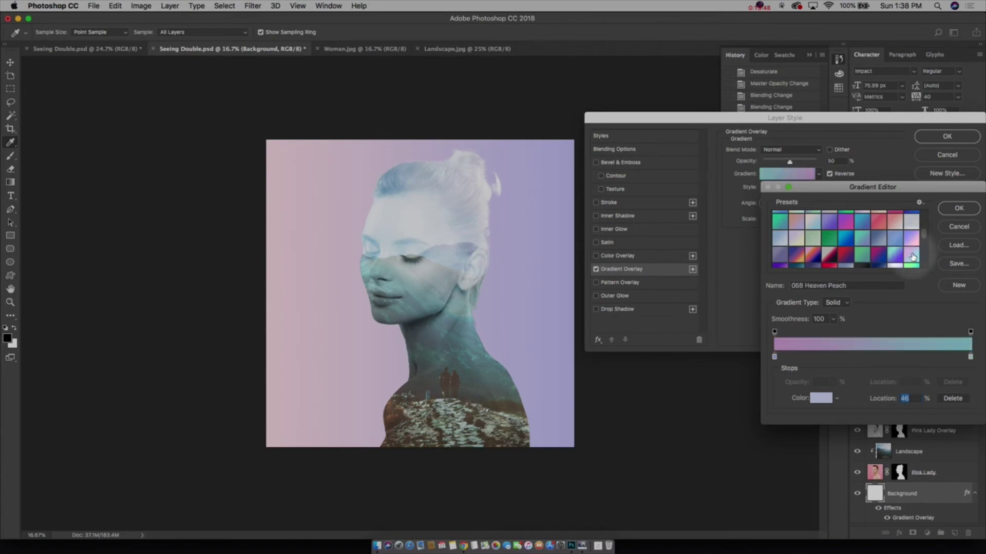
left_click(958, 209)
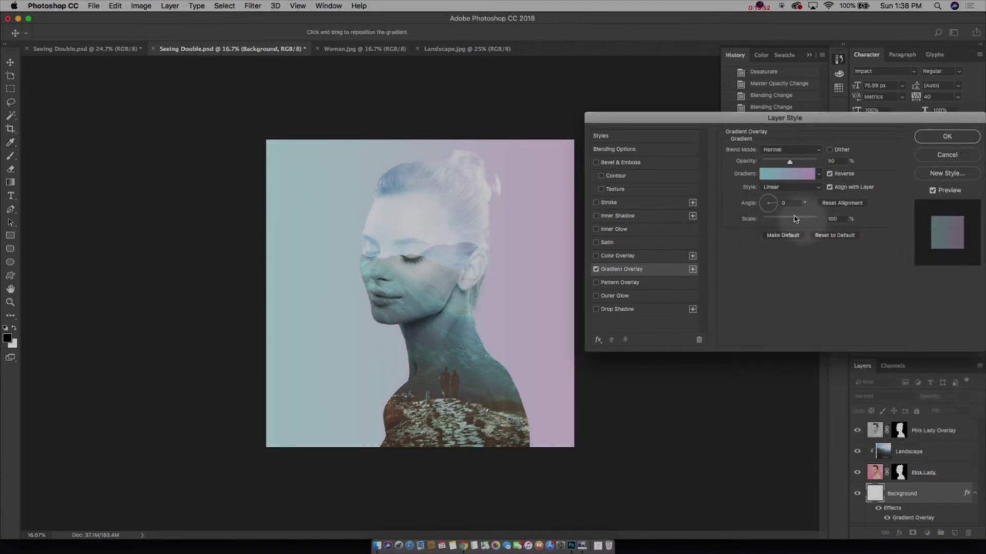
left_click_drag(778, 196, 763, 210)
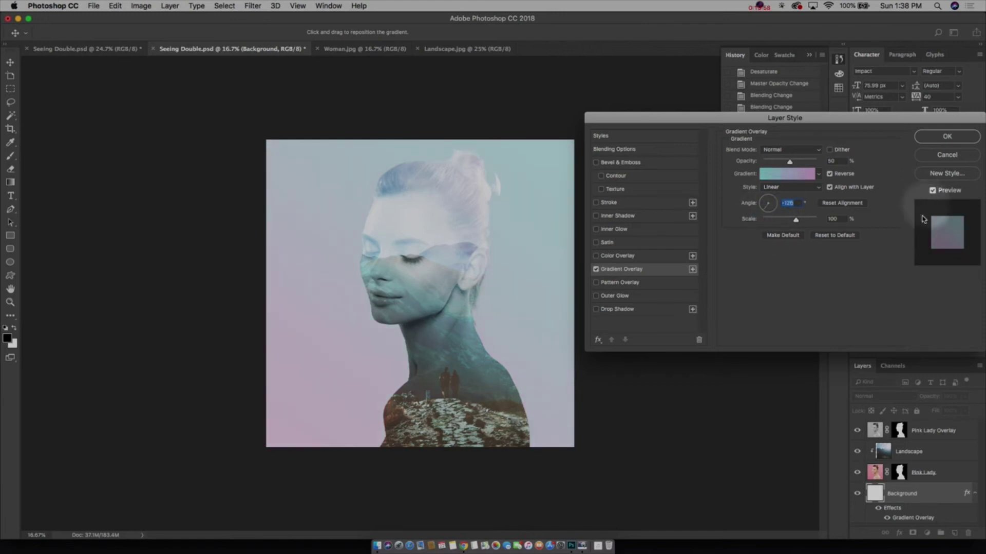
left_click(954, 135)
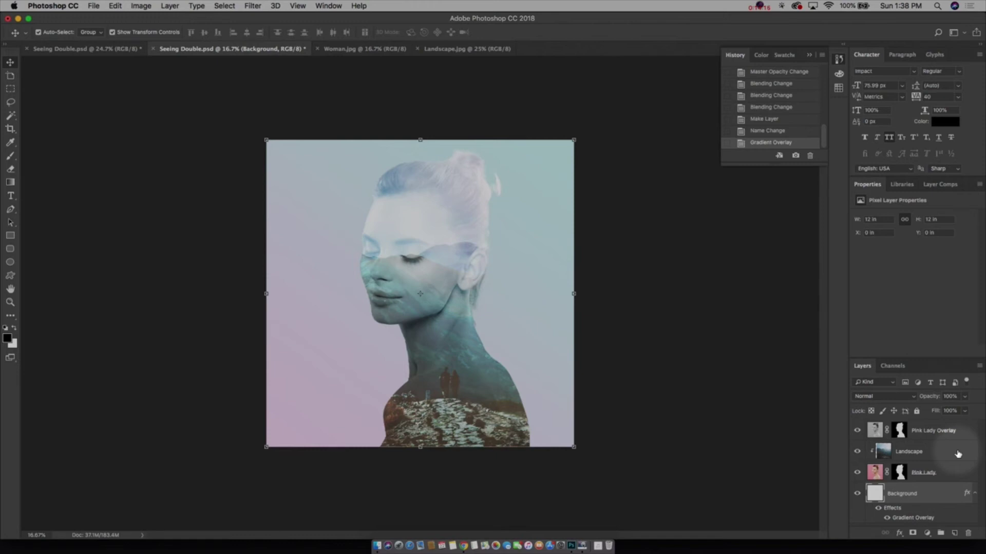
Step: Add a new layer directly above the Background layer and name it Backlight
left_click(954, 534)
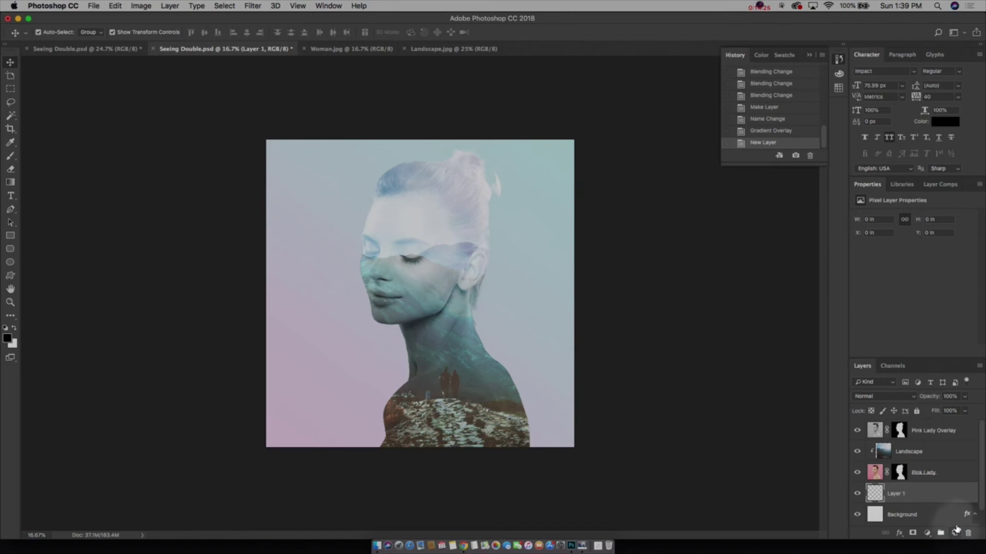
double_click(896, 494)
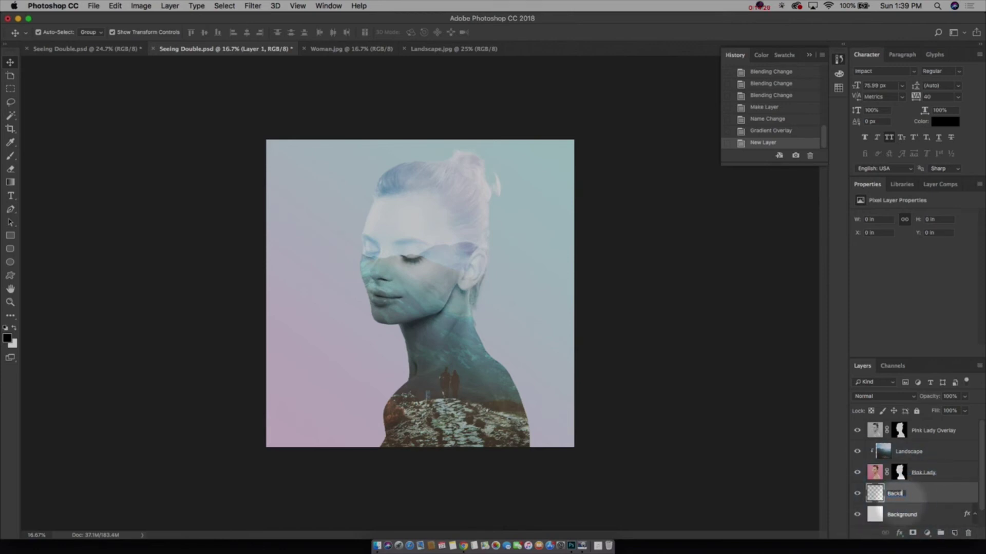
type("Backlight")
key("Return")
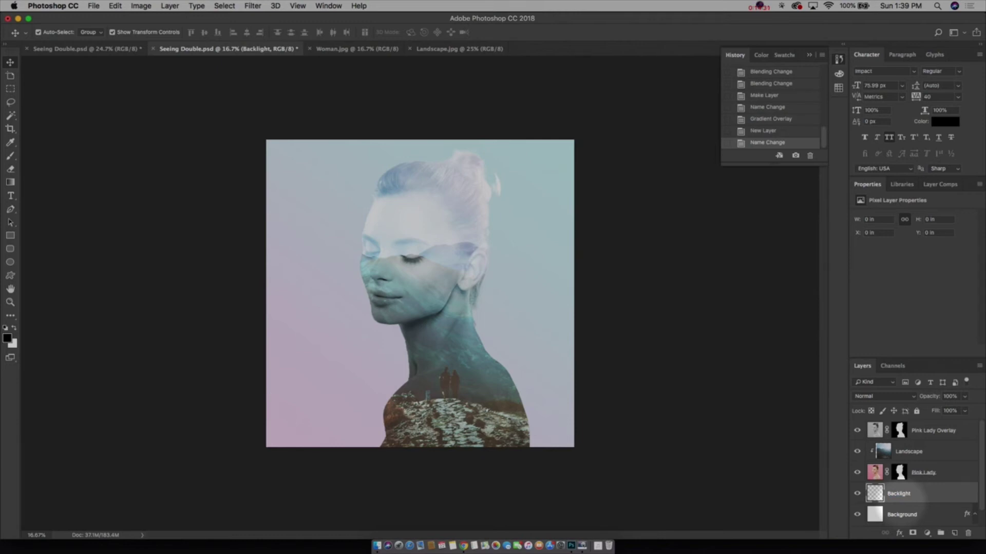
Step: Set up the Brush tool with a size of 2840 px and a hardness of 0% for the Backlight layer
left_click(10, 157)
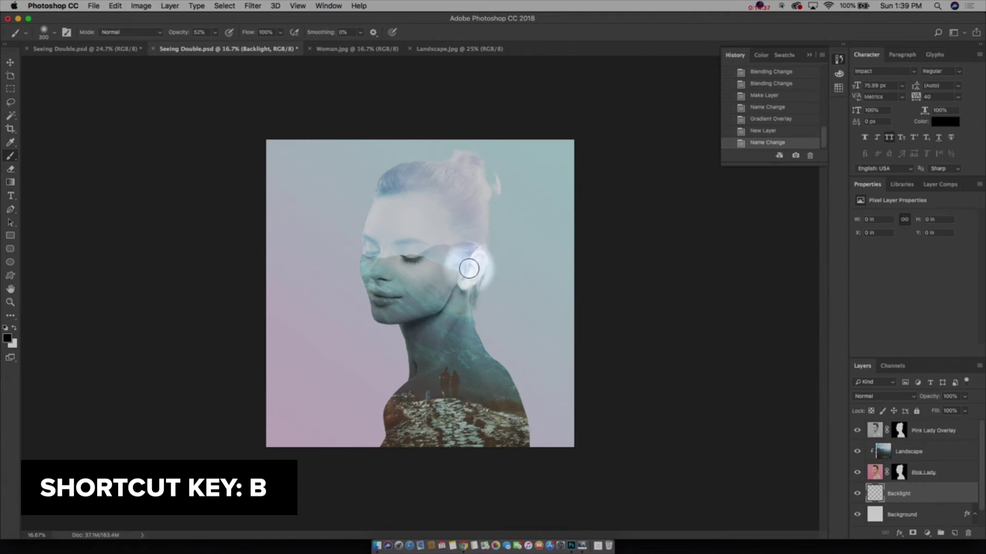
right_click(508, 202)
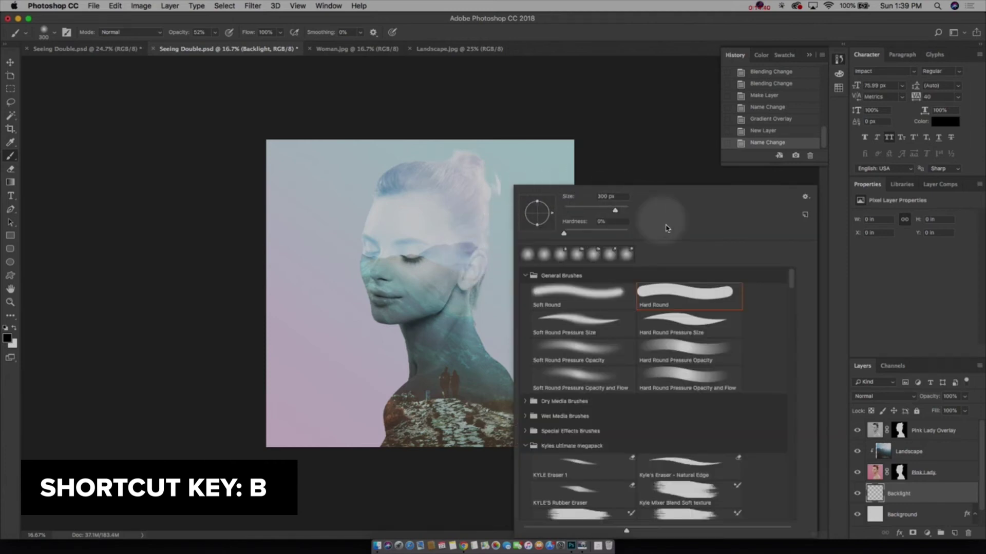
left_click(563, 234)
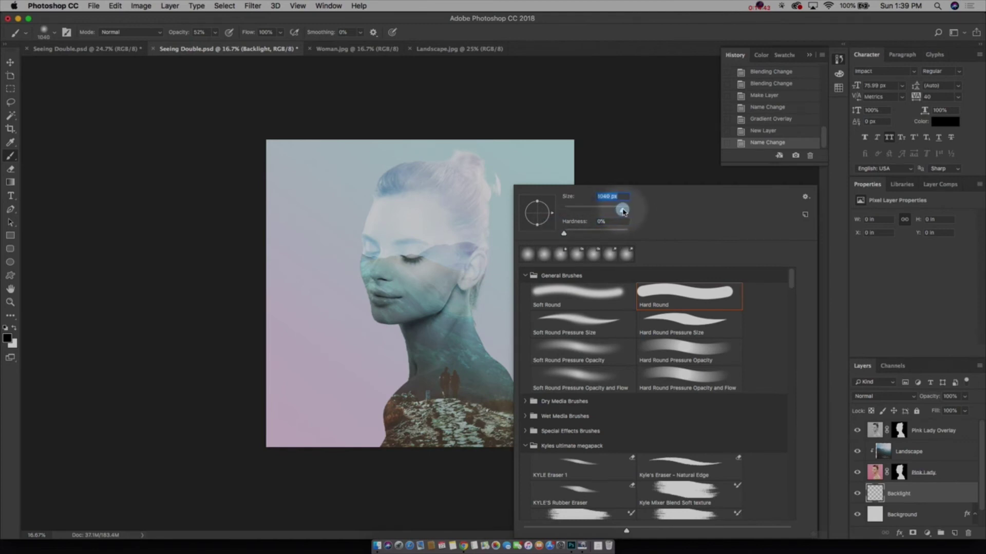
left_click_drag(623, 210, 621, 208)
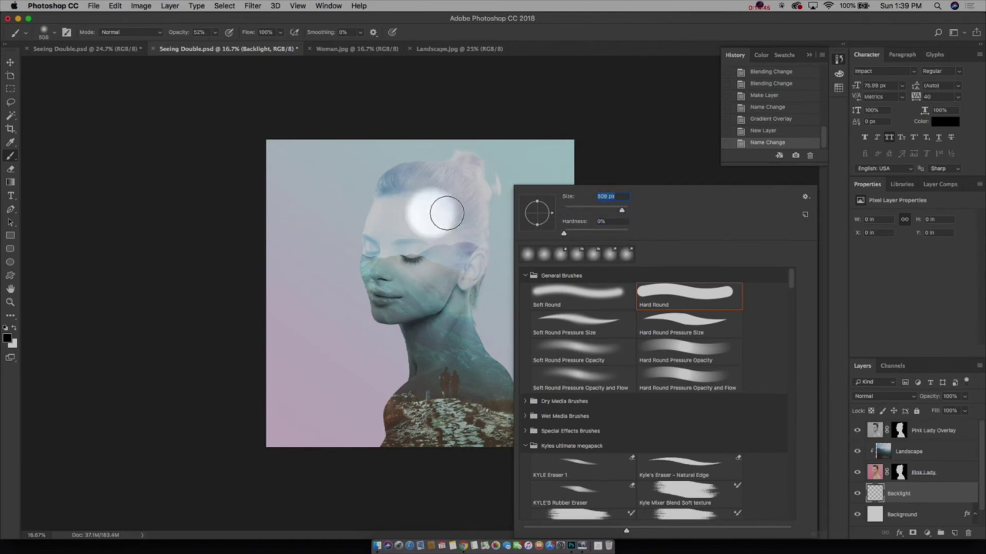
left_click_drag(626, 212, 625, 210)
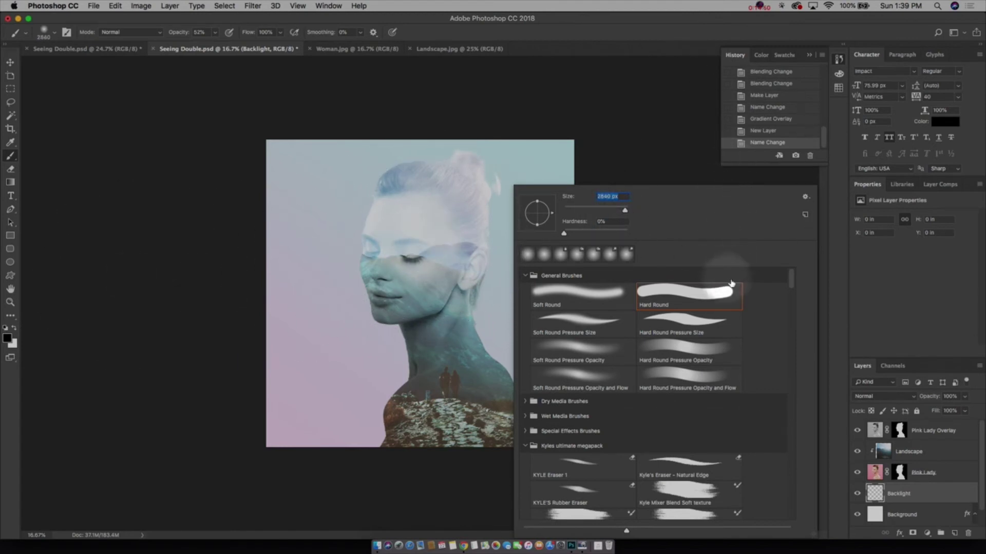
left_click(704, 168)
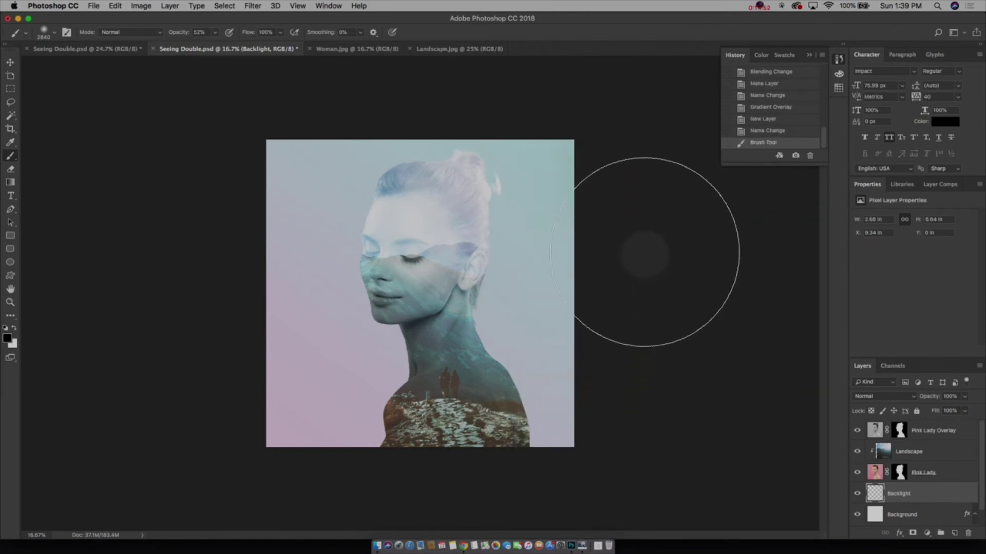
Step: Test and undo large brush dabs behind the woman's head, switching the foreground colour to white between them
left_click(417, 255)
key("ctrl+z")
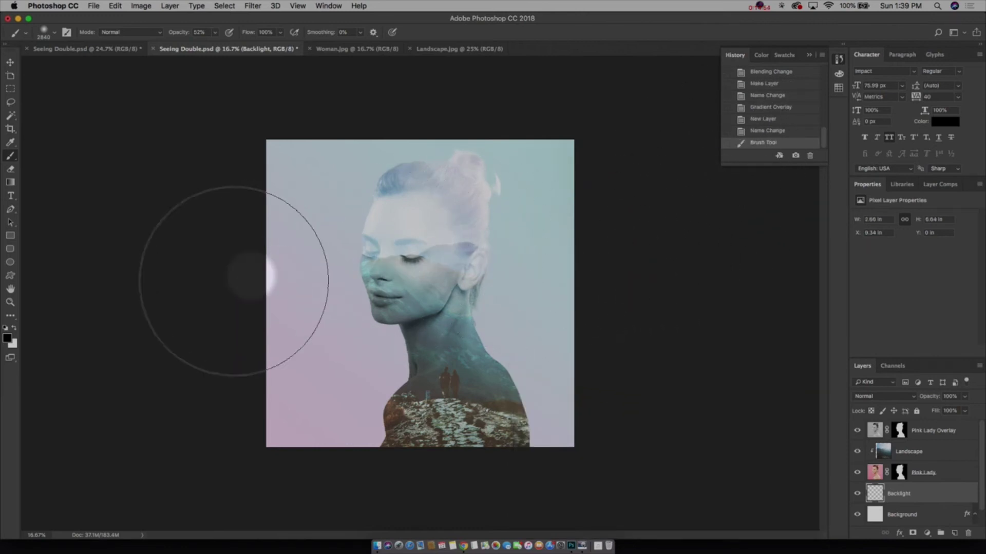
left_click(14, 329)
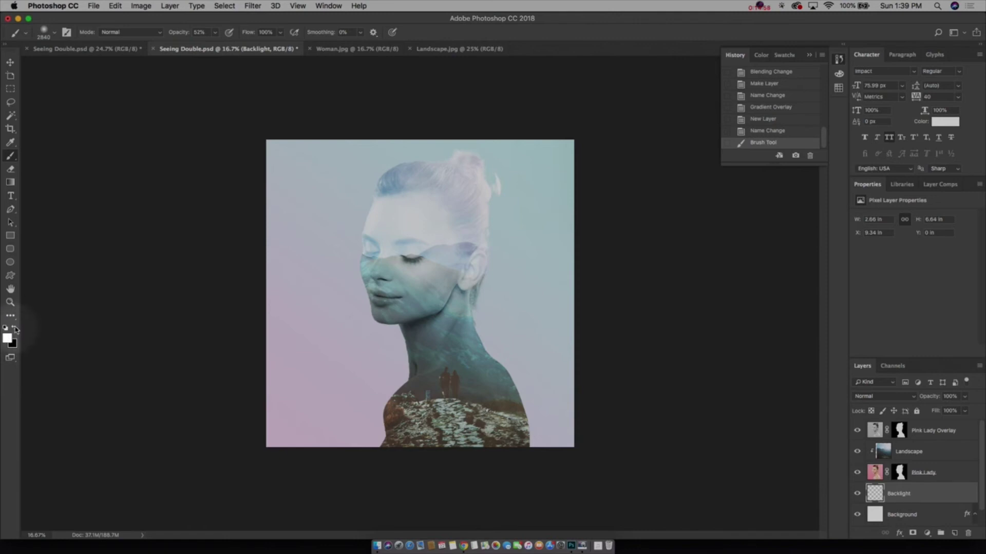
left_click(444, 228)
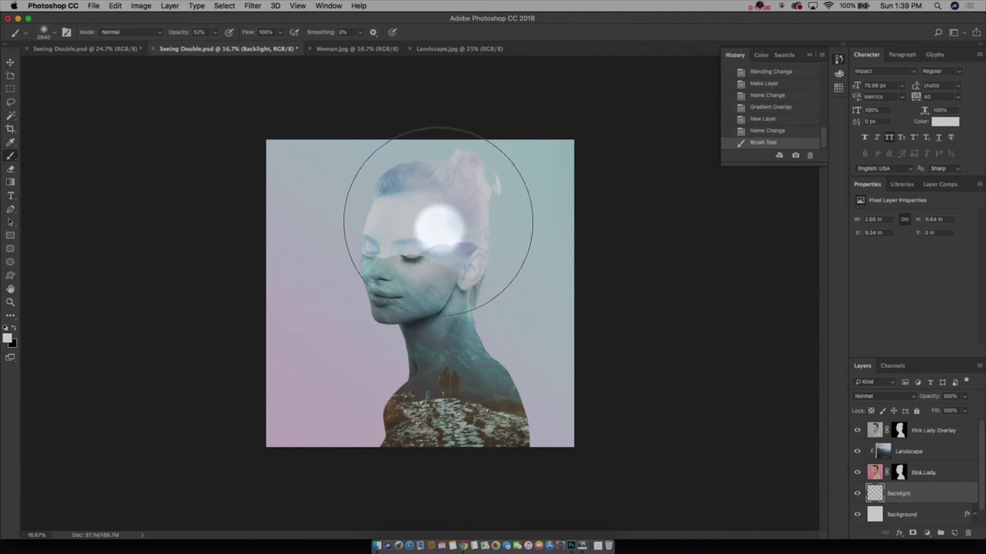
key("ctrl+z")
Step: Lower the brush opacity to 40% and paint a soft white glow behind the woman on the Backlight layer
left_click(215, 32)
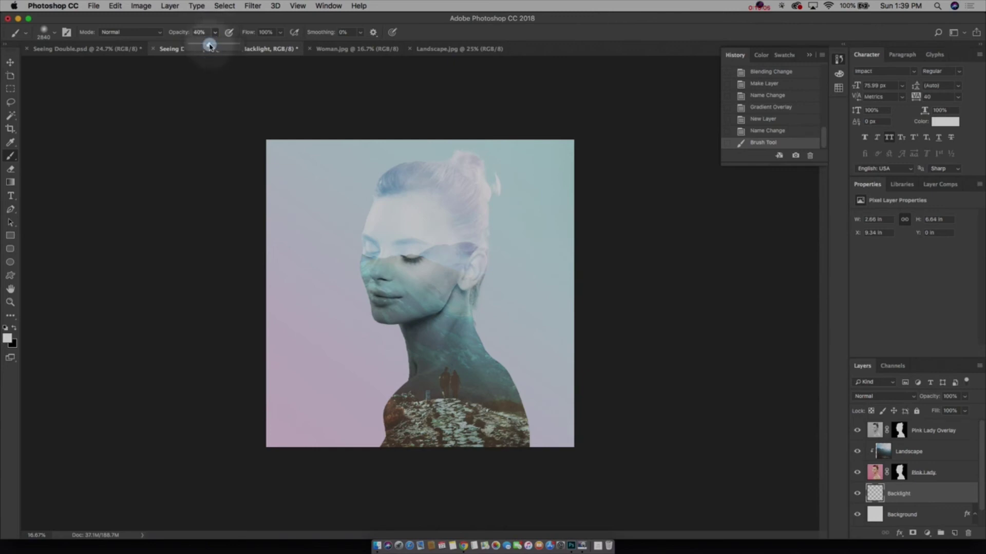
left_click(425, 240)
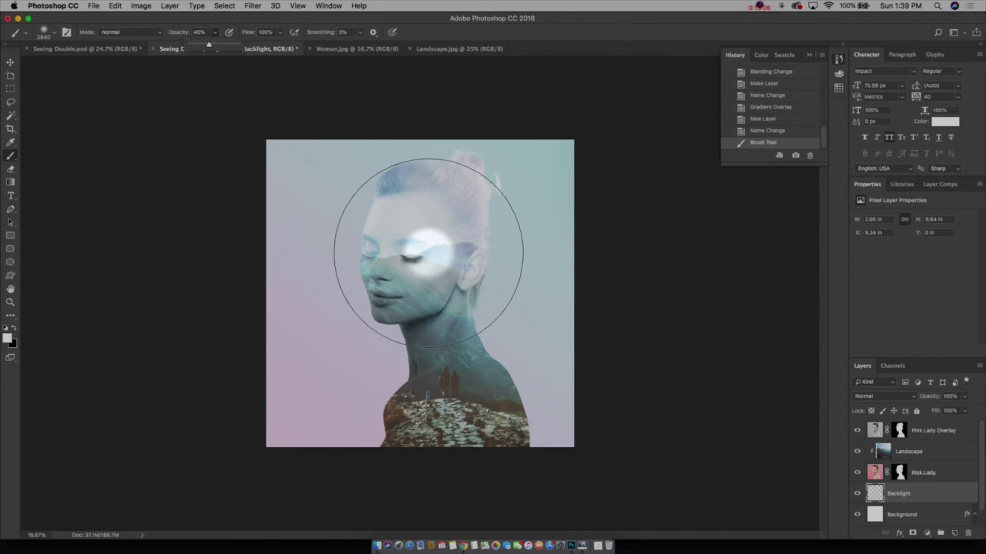
left_click(431, 253)
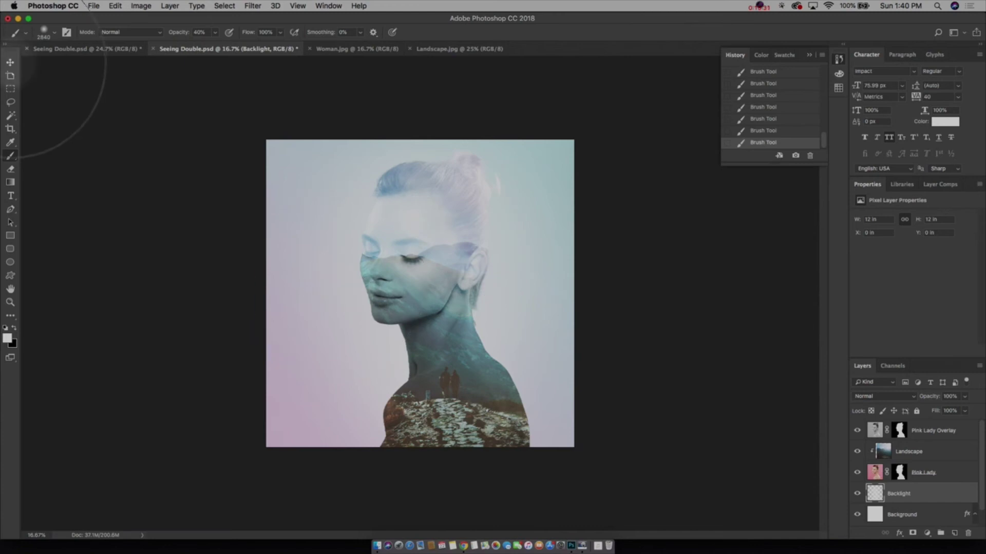
left_click(10, 63)
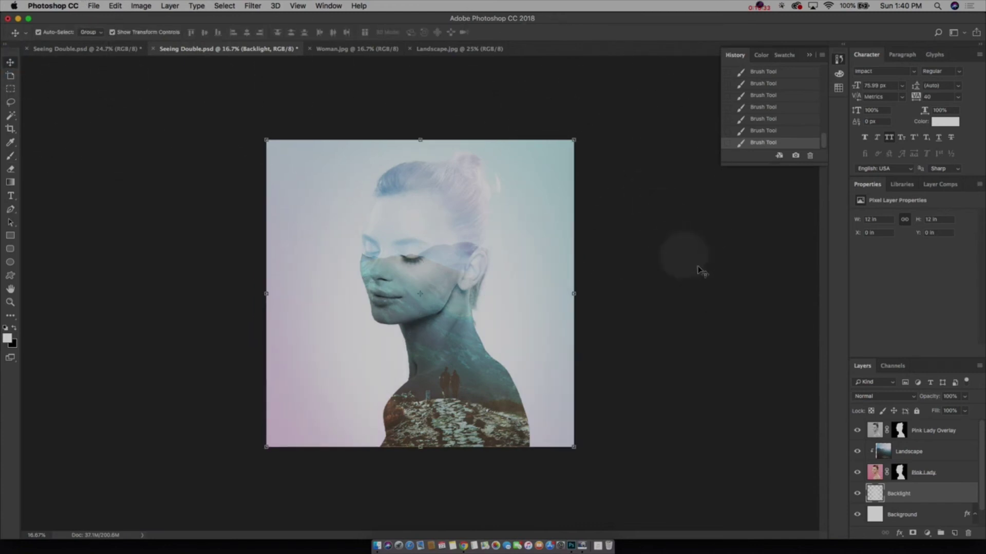
left_click(721, 279)
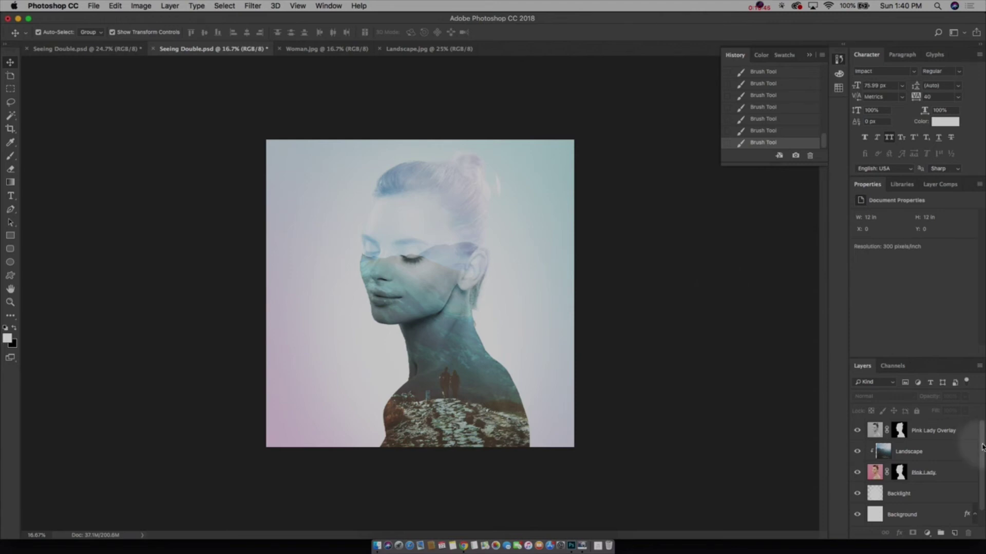
Step: Add a new layer directly above the Landscape layer and name it Color Overlay
left_click(956, 453)
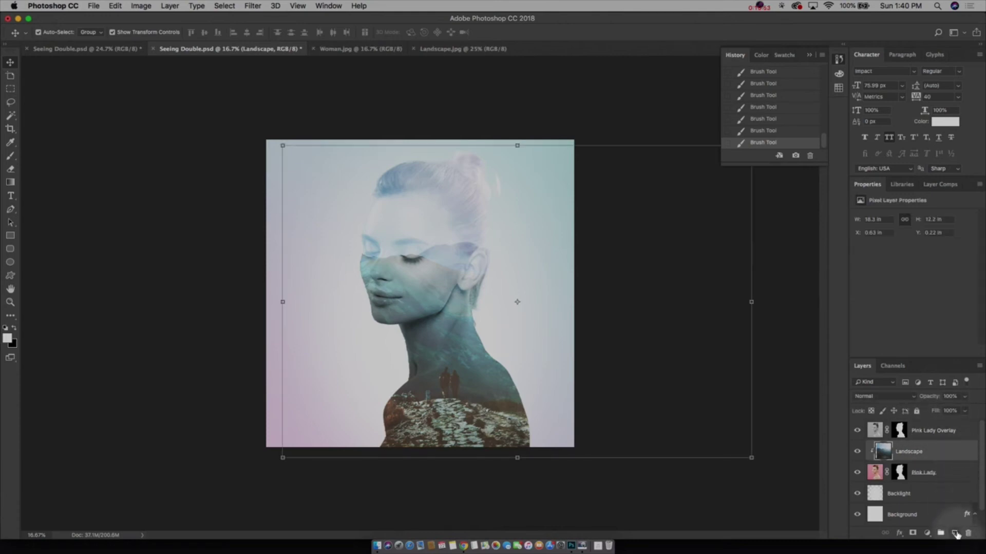
left_click(955, 534)
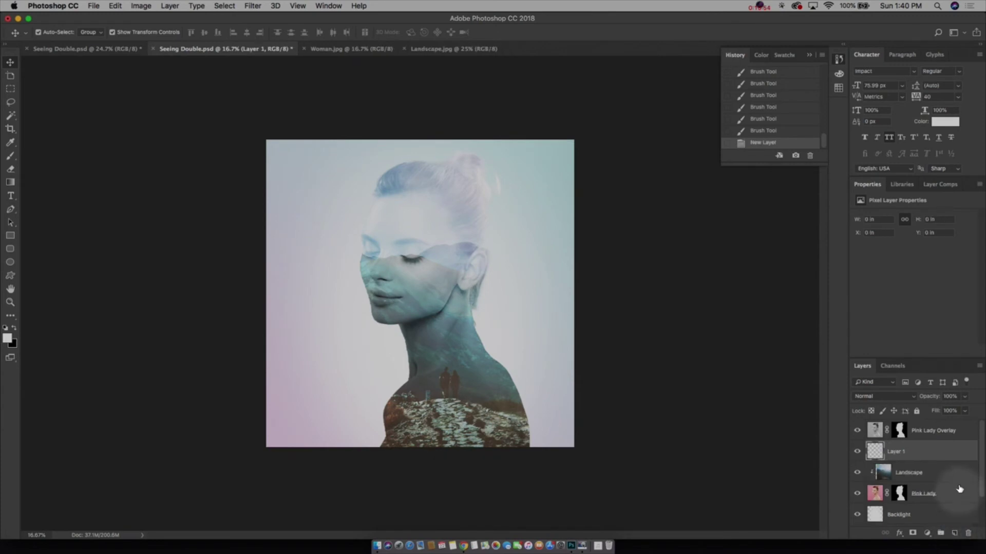
double_click(902, 453)
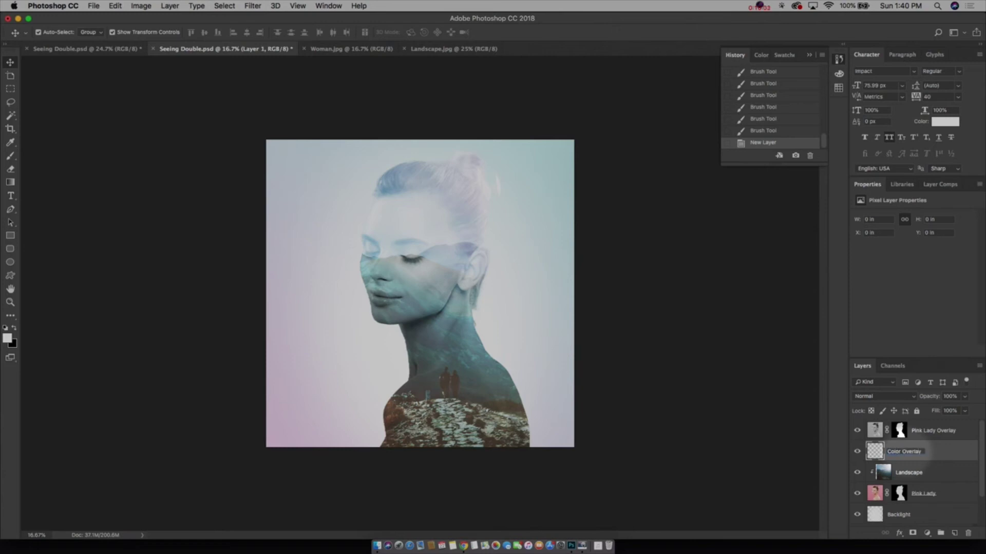
type("Color Overlay")
key("Return")
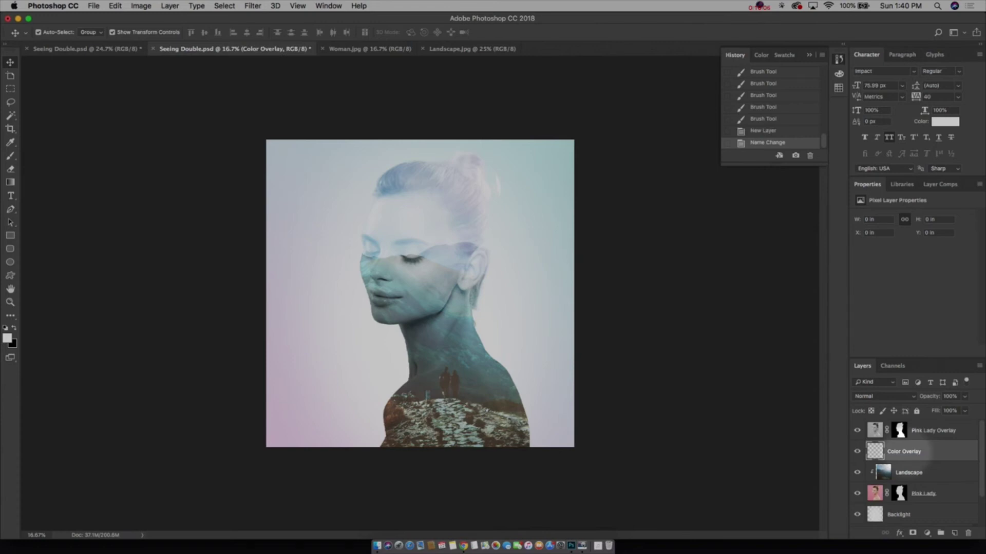
Step: Fill the whole Color Overlay layer with the white foreground colour using the Paint Bucket tool
left_click(21, 313)
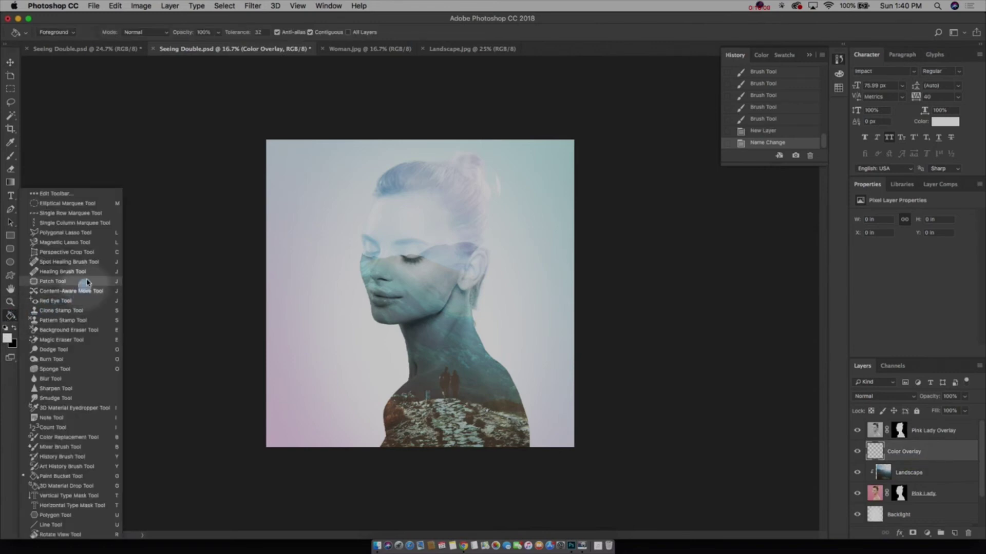
left_click(85, 478)
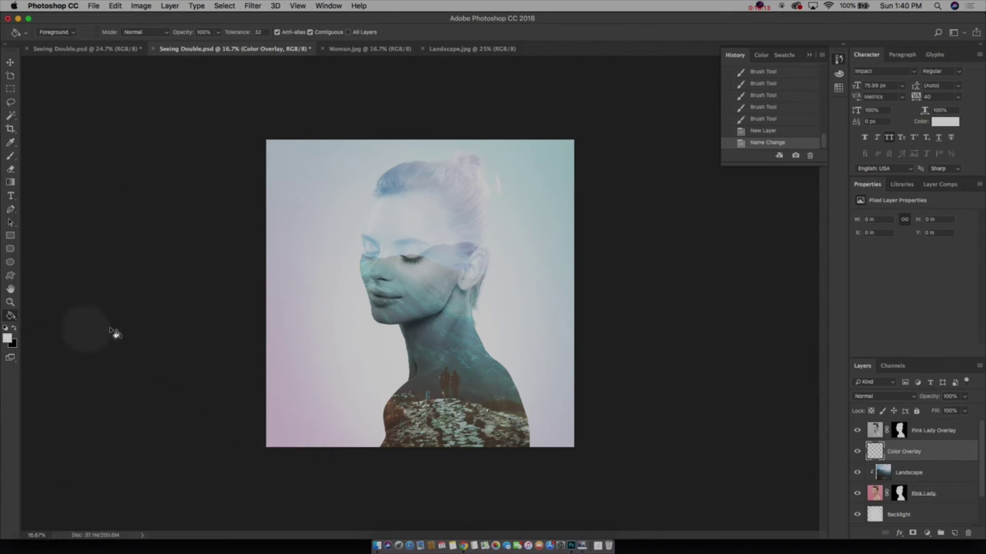
left_click(548, 213)
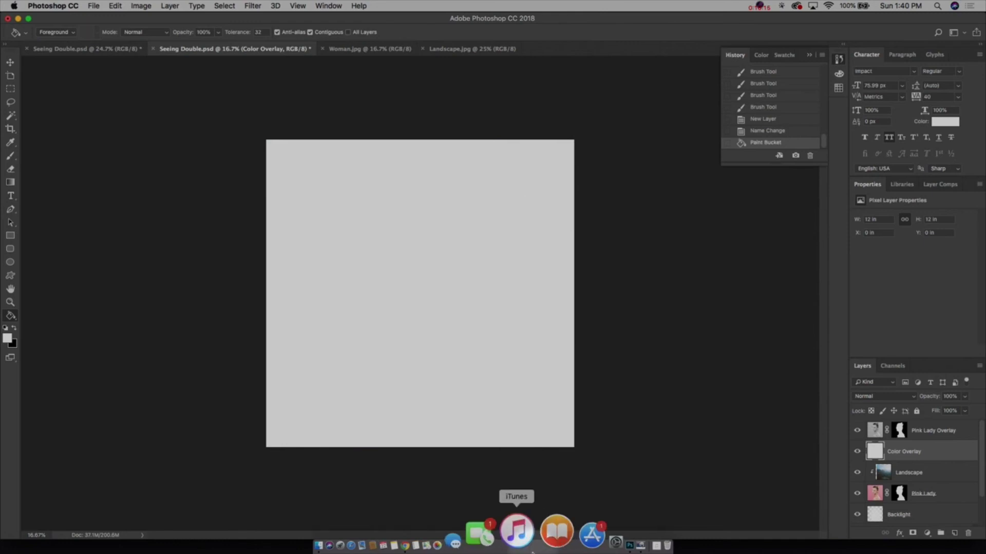
left_click(9, 63)
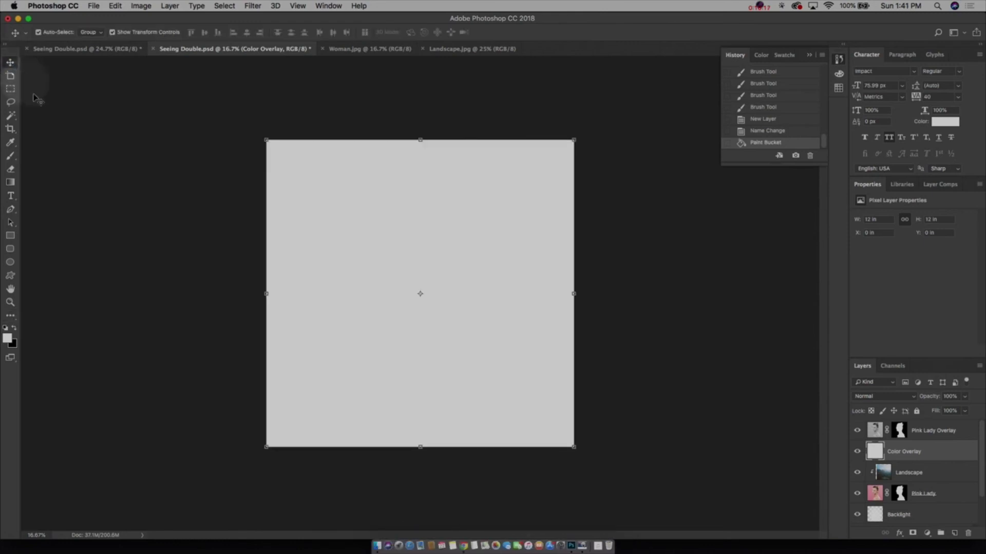
Step: Apply a gradient overlay with the teal-to-blue preset to the Color Overlay layer and clip that layer to the woman's shape below
double_click(952, 454)
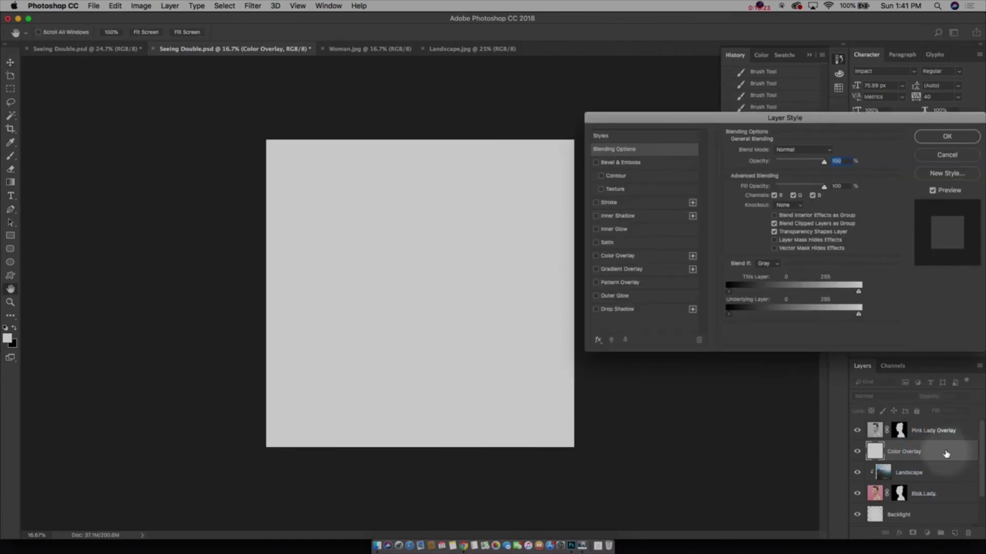
left_click(596, 269)
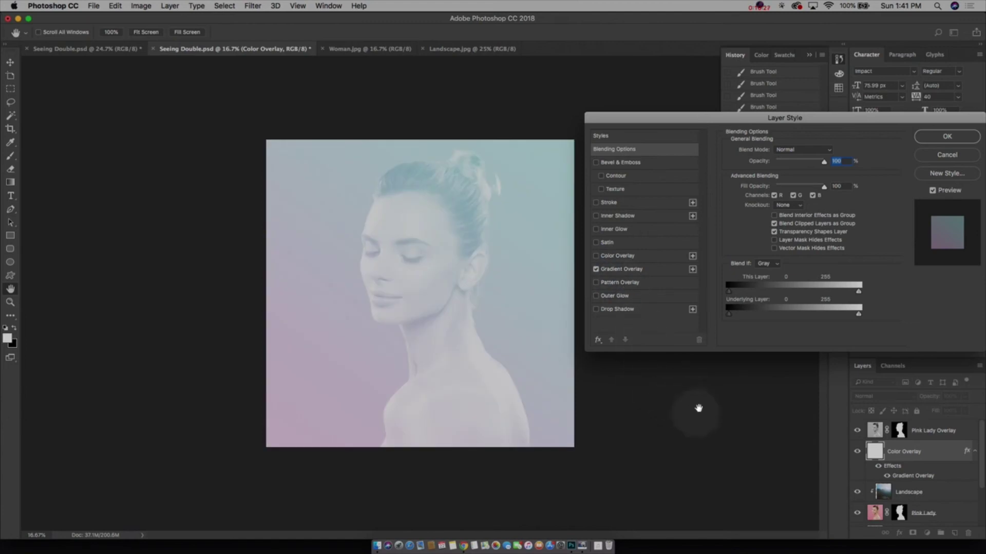
left_click(657, 269)
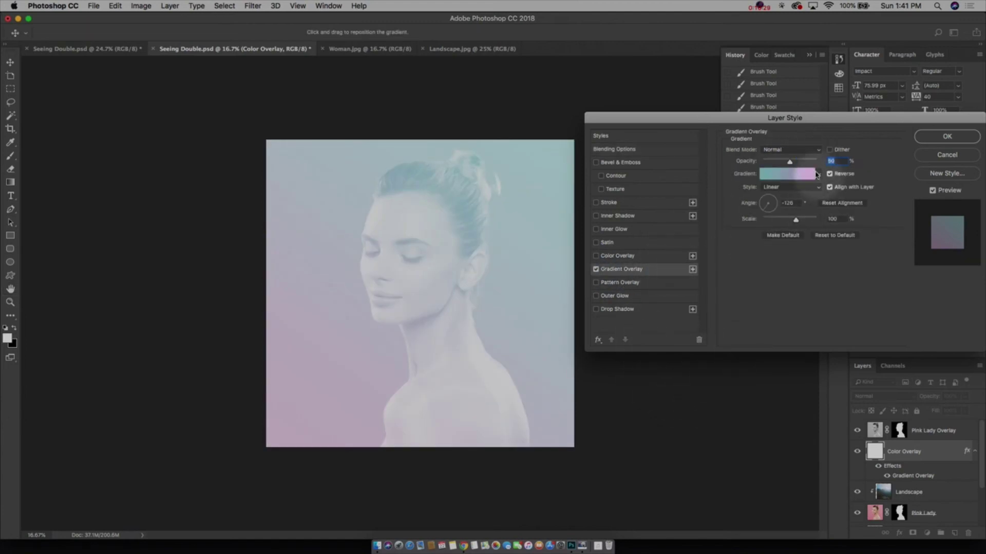
left_click(793, 174)
left_click(862, 254)
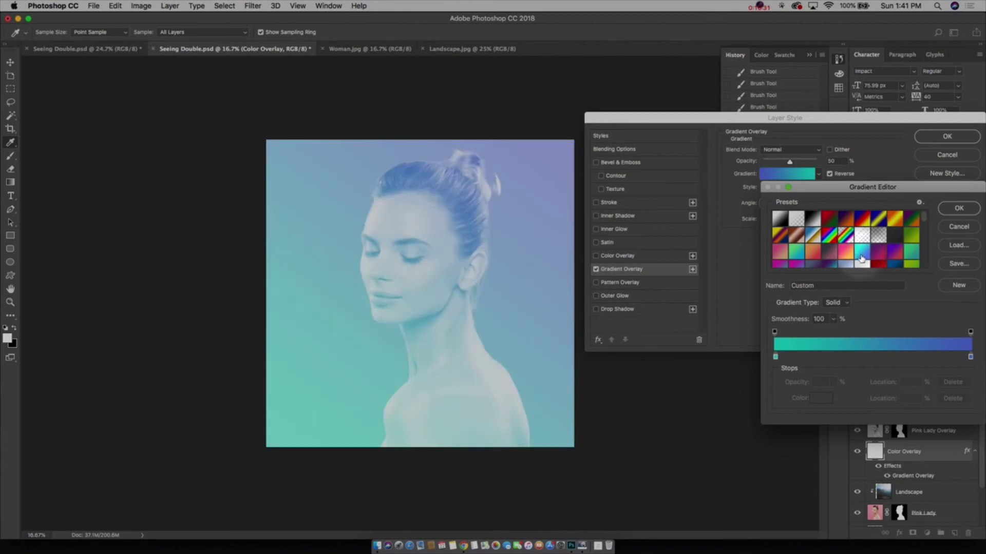
left_click(958, 209)
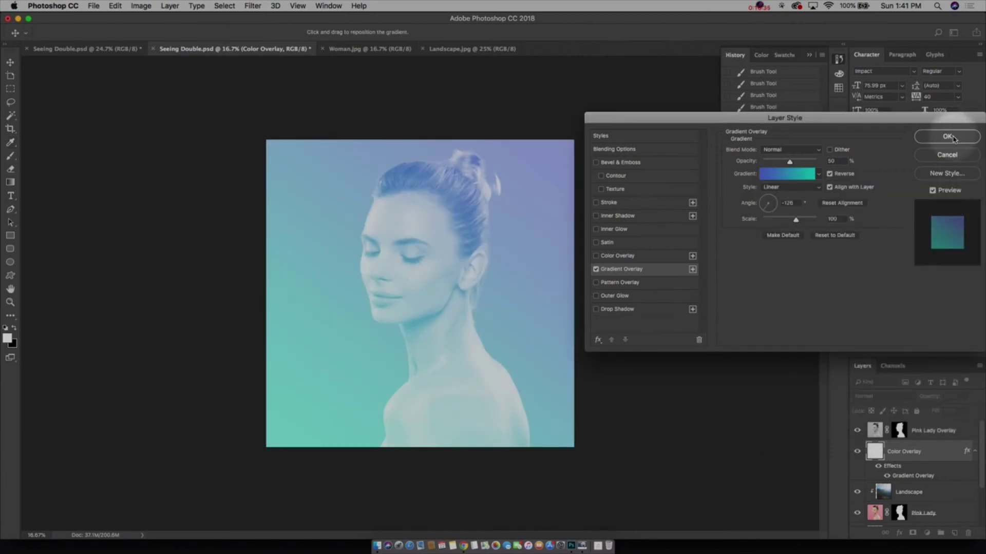
left_click(948, 136)
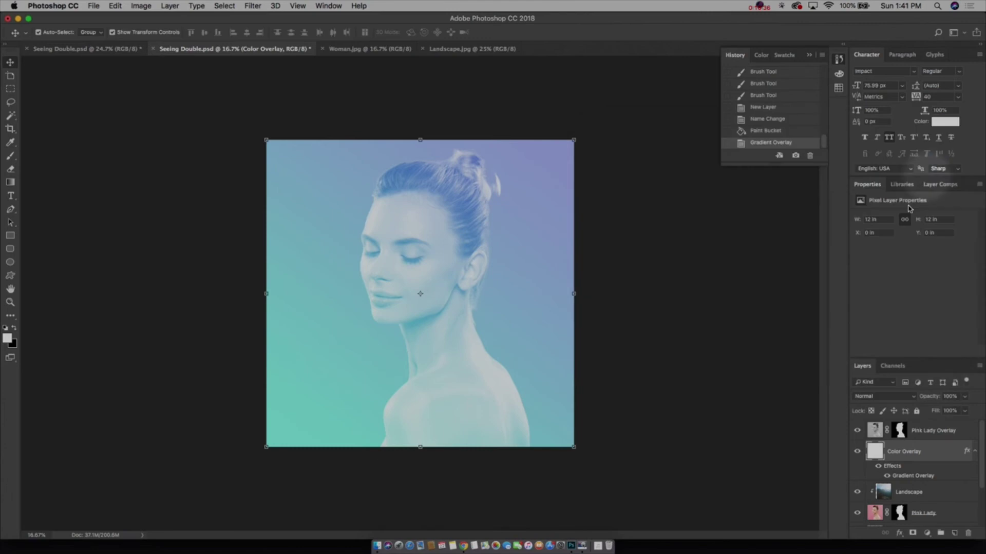
right_click(949, 453)
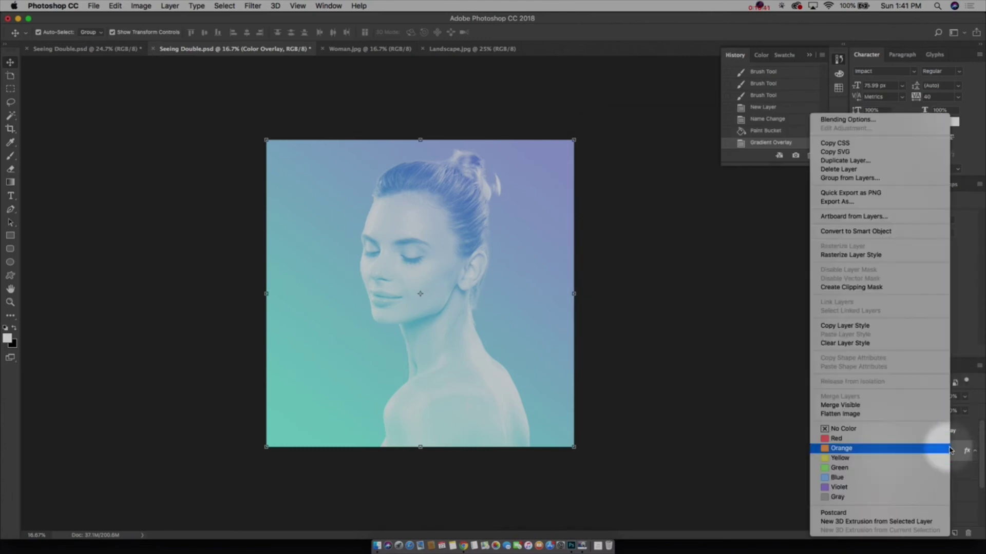
left_click(871, 288)
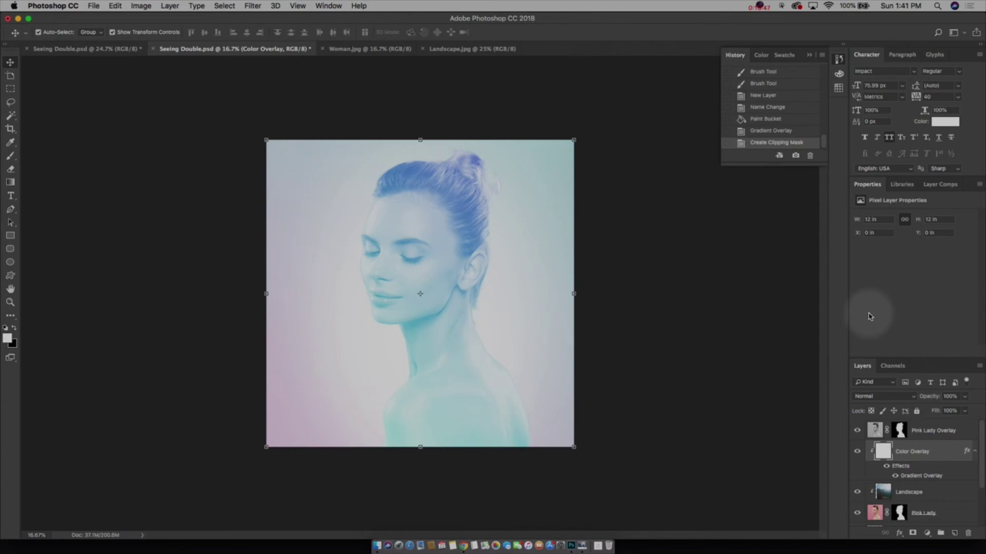
Step: Preview other gradient presets for the Color Overlay layer's gradient overlay and return to the teal-to-blue preset
double_click(933, 476)
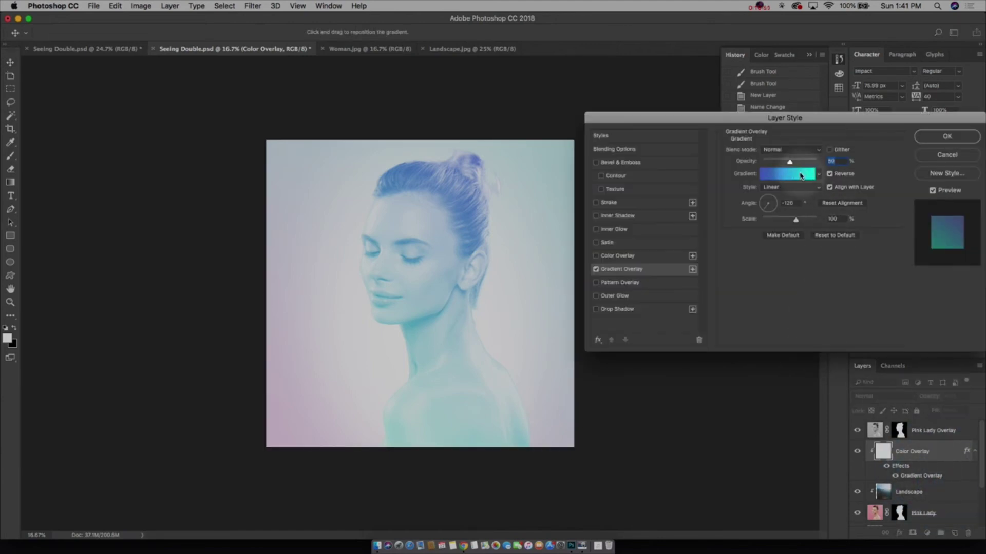
left_click(801, 177)
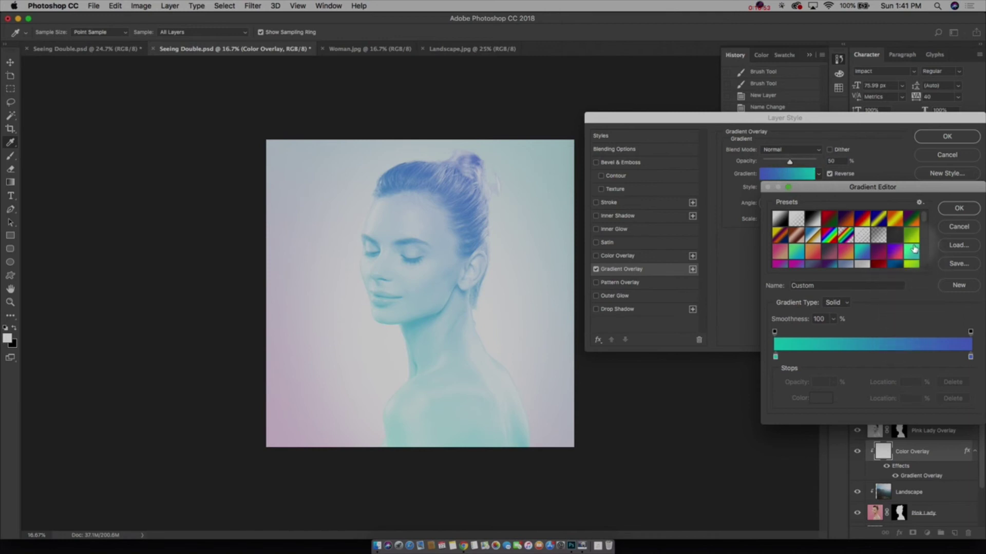
left_click(883, 257)
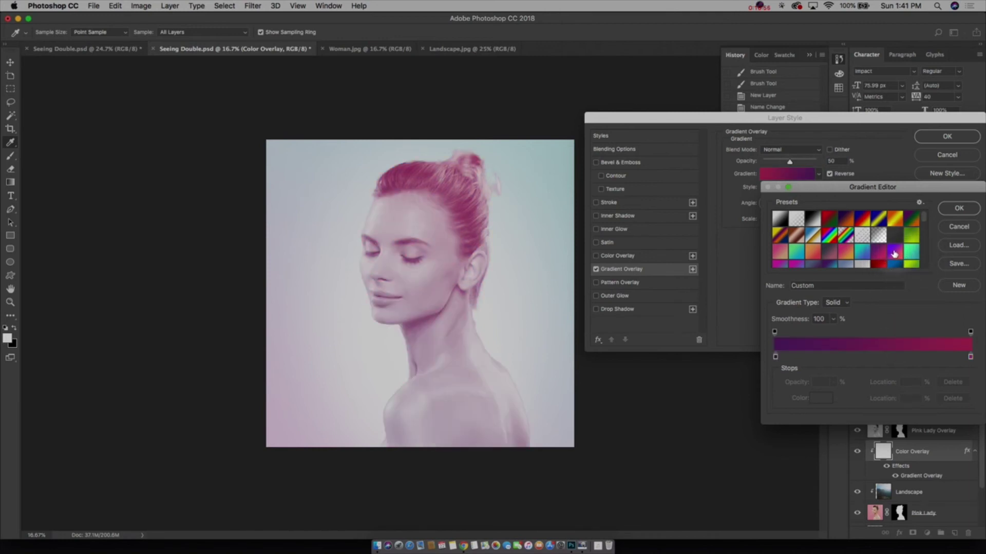
left_click(895, 252)
scroll(926, 224, "down", 8)
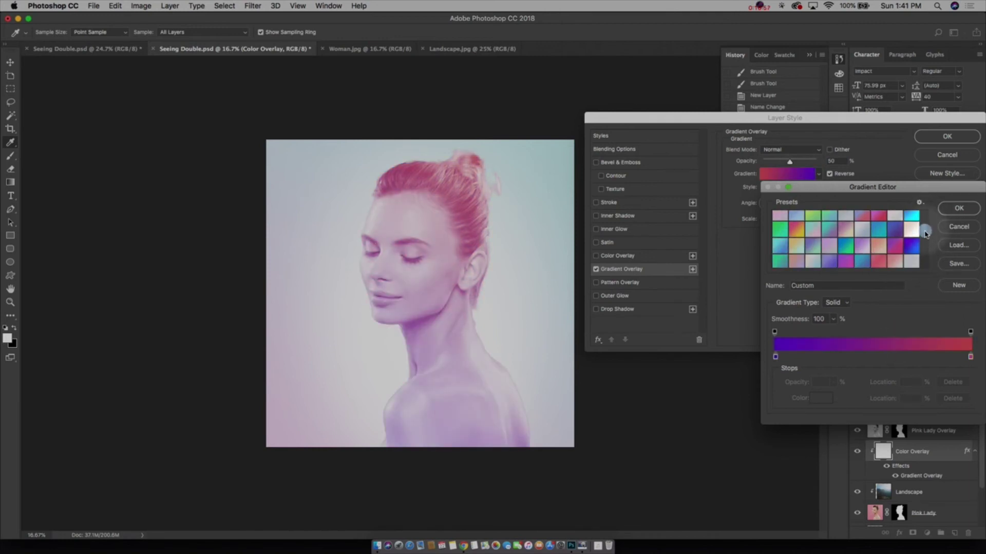
left_click(865, 257)
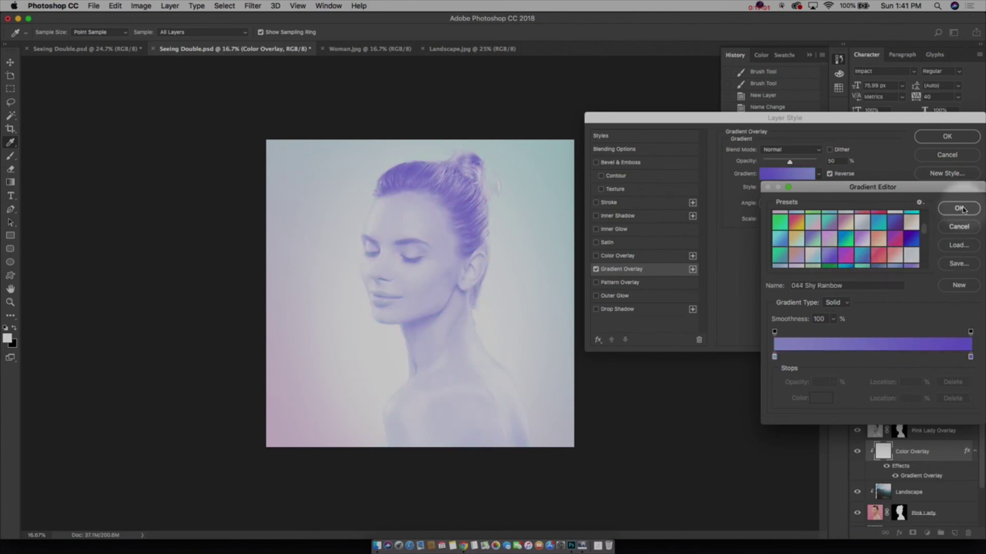
scroll(926, 234, "up", 5)
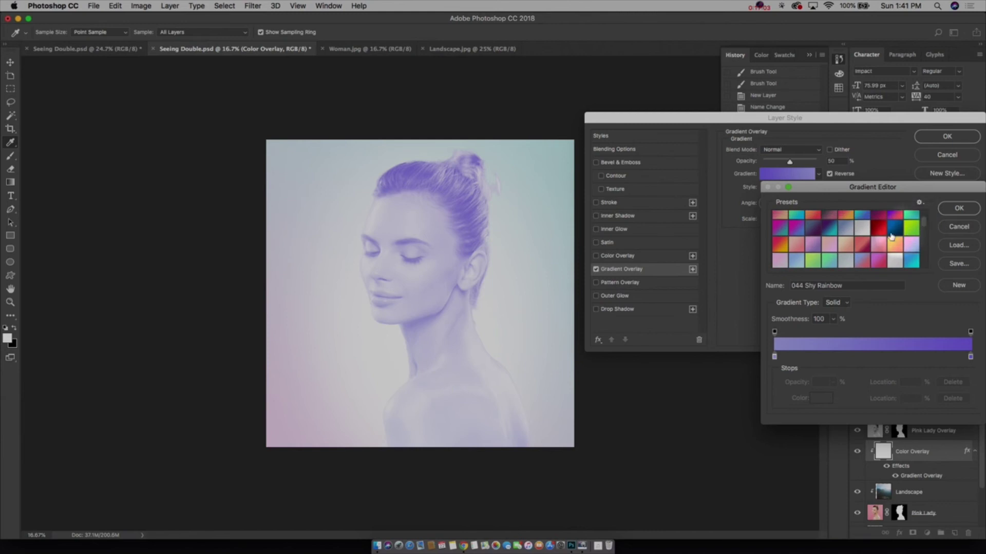
left_click(797, 216)
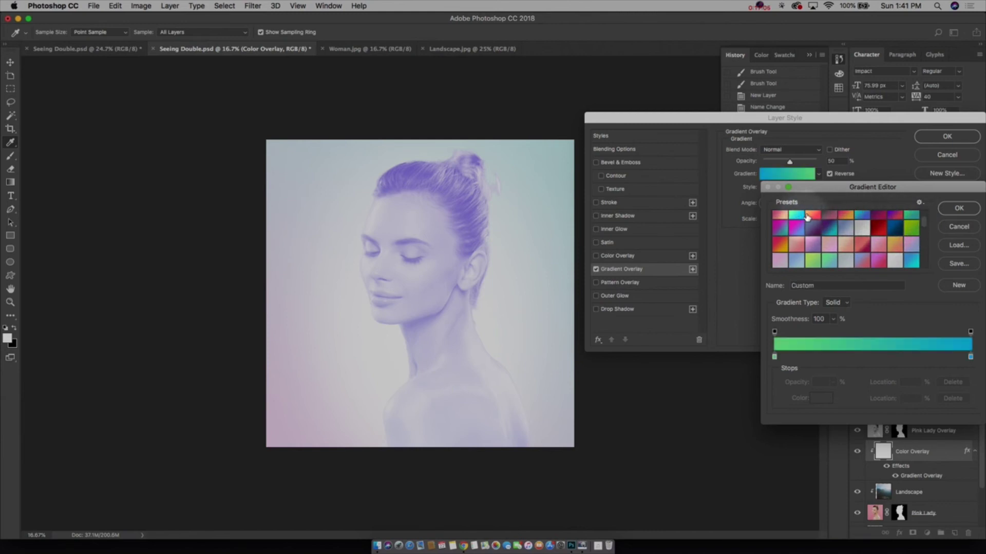
left_click(863, 215)
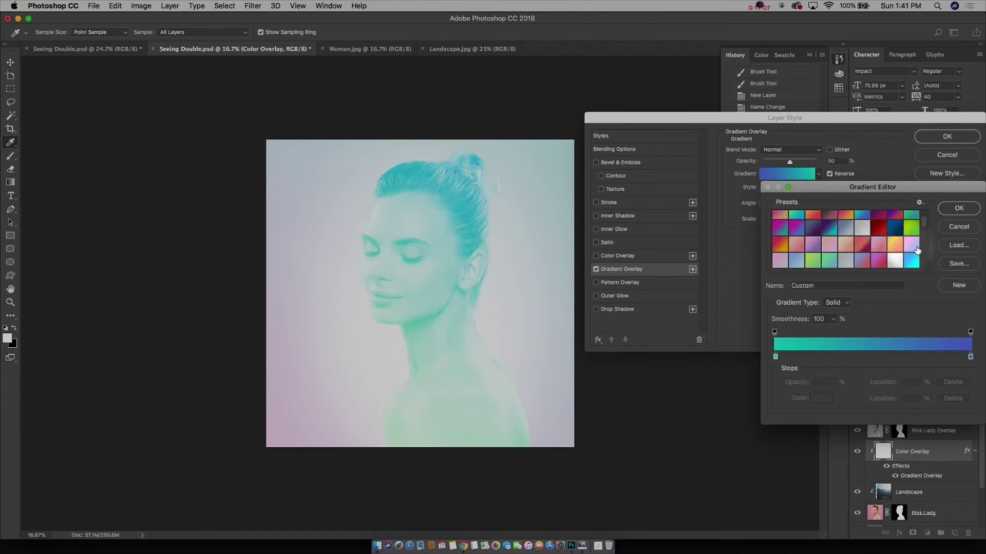
left_click(958, 208)
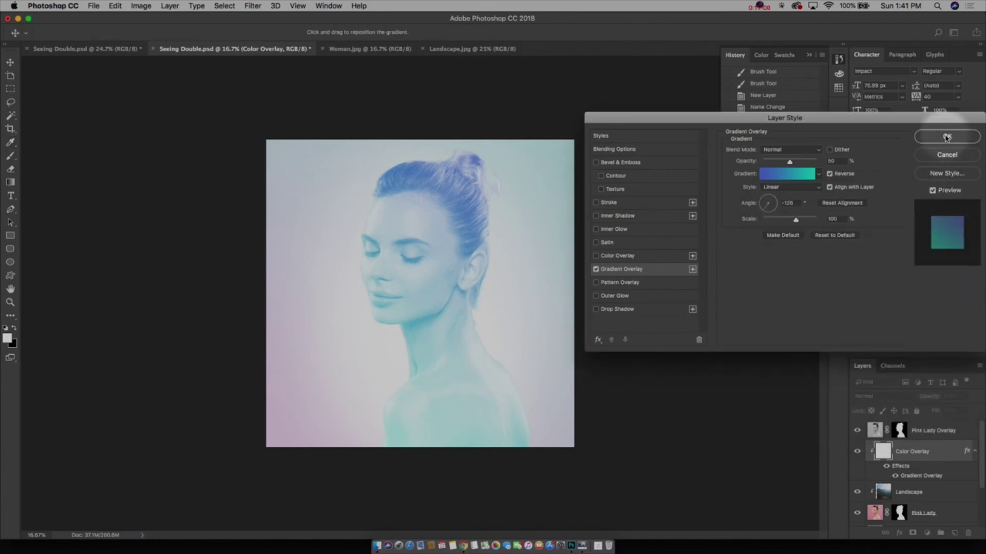
left_click(947, 137)
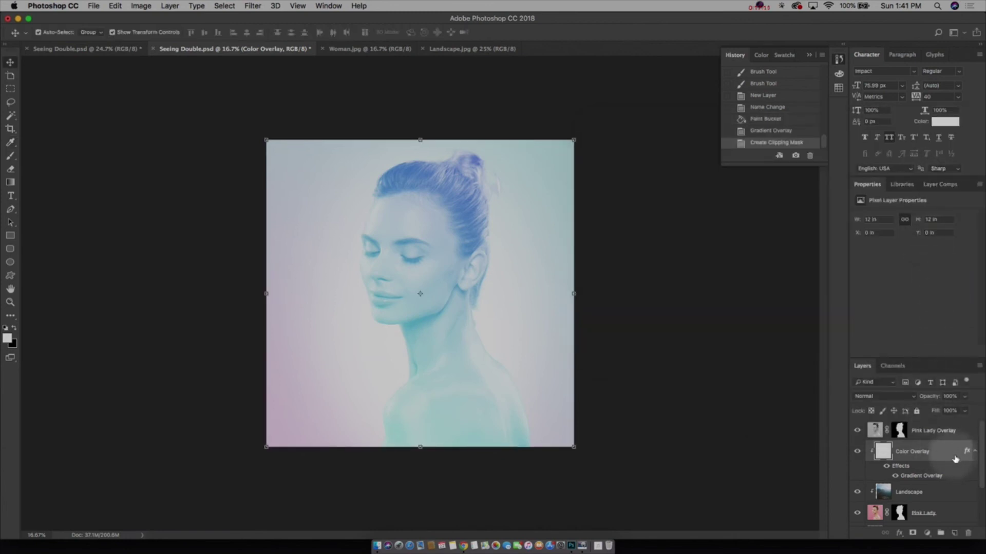
Step: Lower the Color Overlay layer's opacity to 35% and set its blend mode to Overlay
left_click(966, 399)
left_click_drag(966, 410, 947, 414)
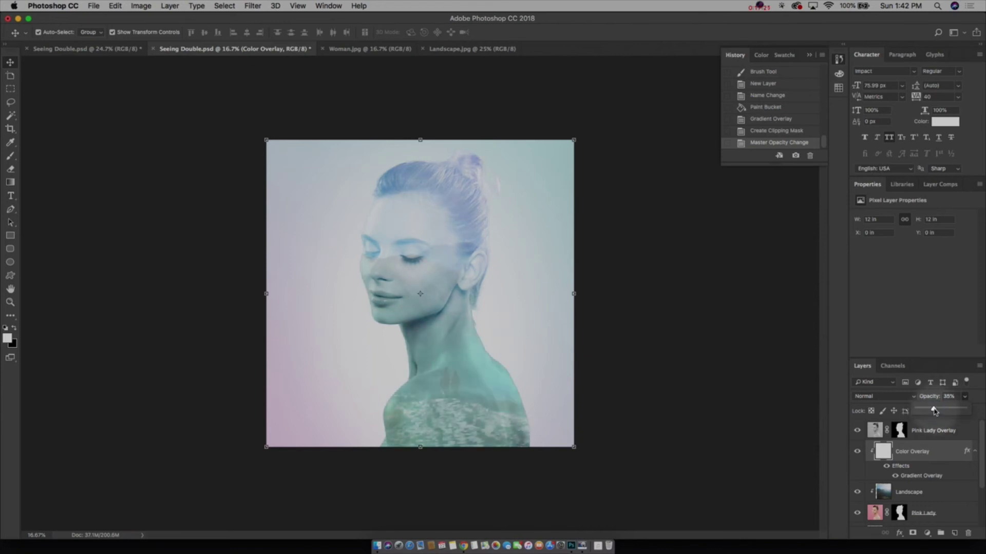
left_click(888, 396)
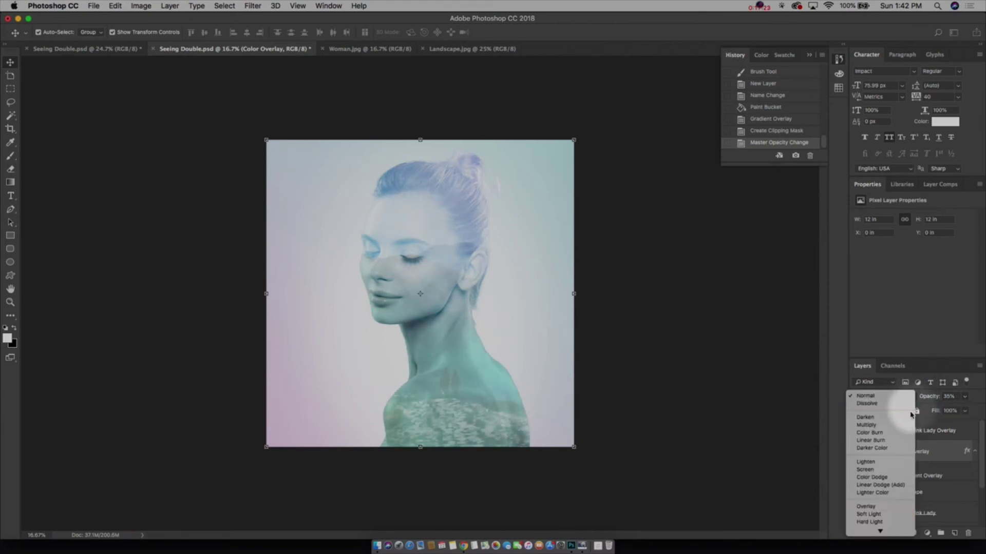
left_click(871, 507)
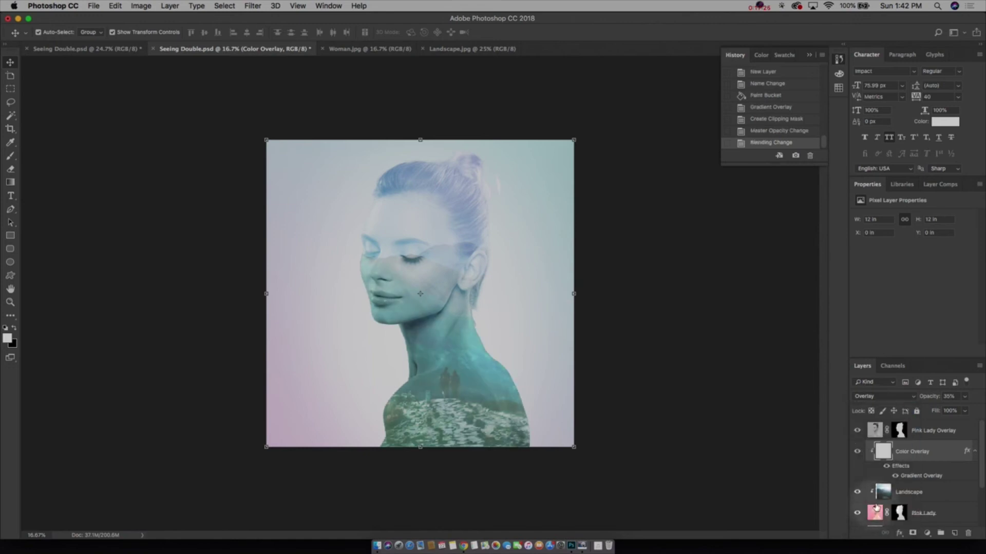
Step: Raise the Color Overlay layer's opacity to 60% and set its blend mode to Multiply
left_click(965, 398)
mouse_move(947, 410)
left_mouse_down()
mouse_move(966, 410)
mouse_move(958, 410)
left_mouse_up()
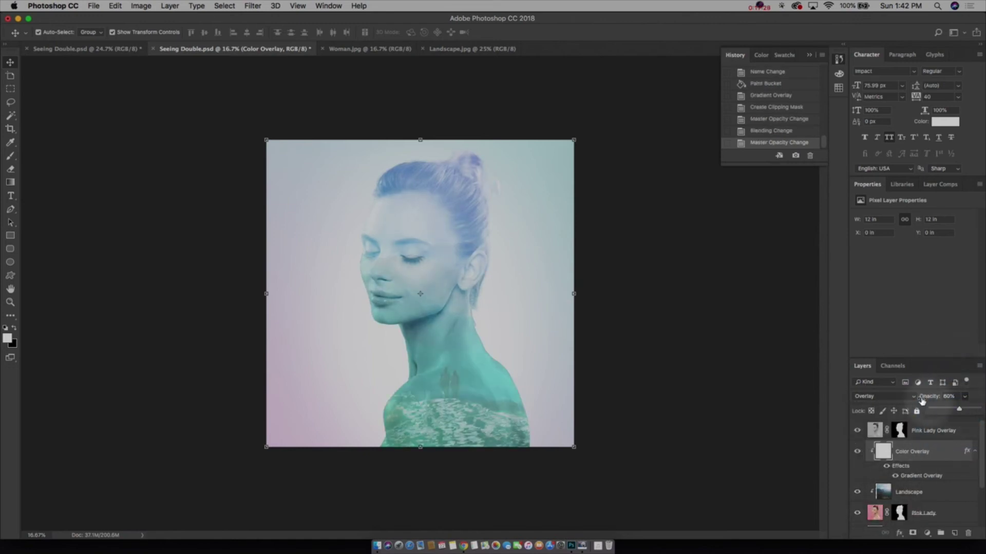
left_click(883, 397)
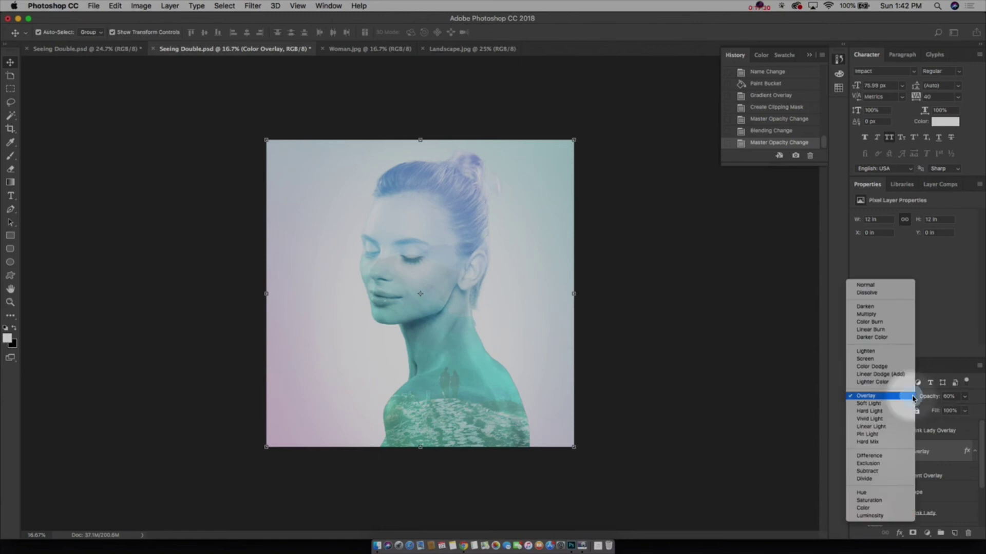
left_click(890, 315)
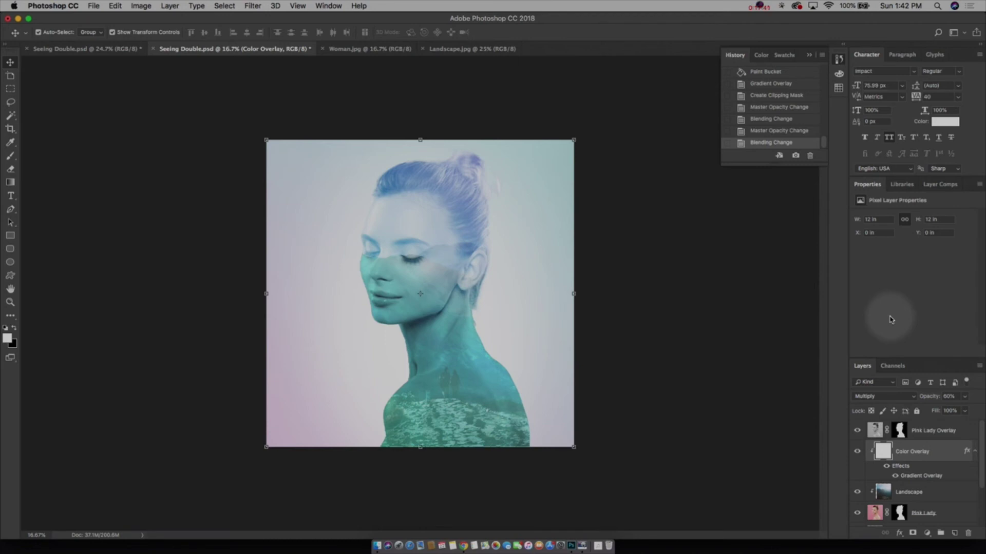
Step: Try the Color Burn and Soft Light blend modes on the Color Overlay layer, and return it to Multiply at 60% opacity
left_click(913, 399)
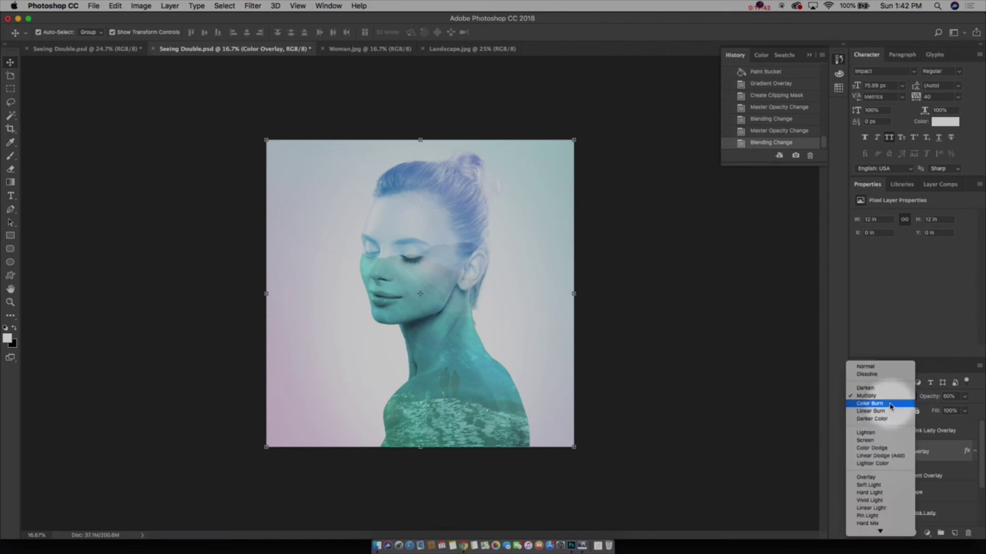
left_click(890, 405)
left_click(912, 401)
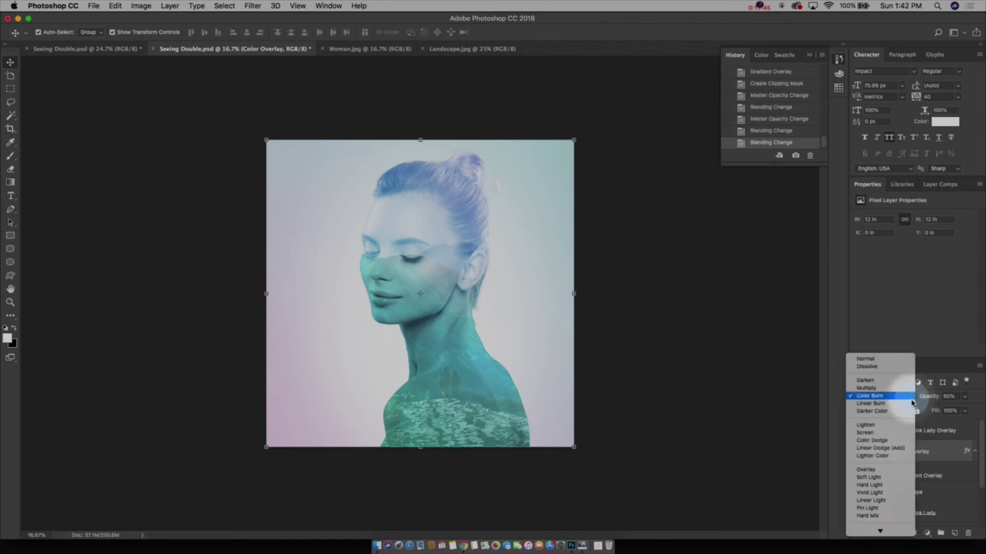
left_click(894, 477)
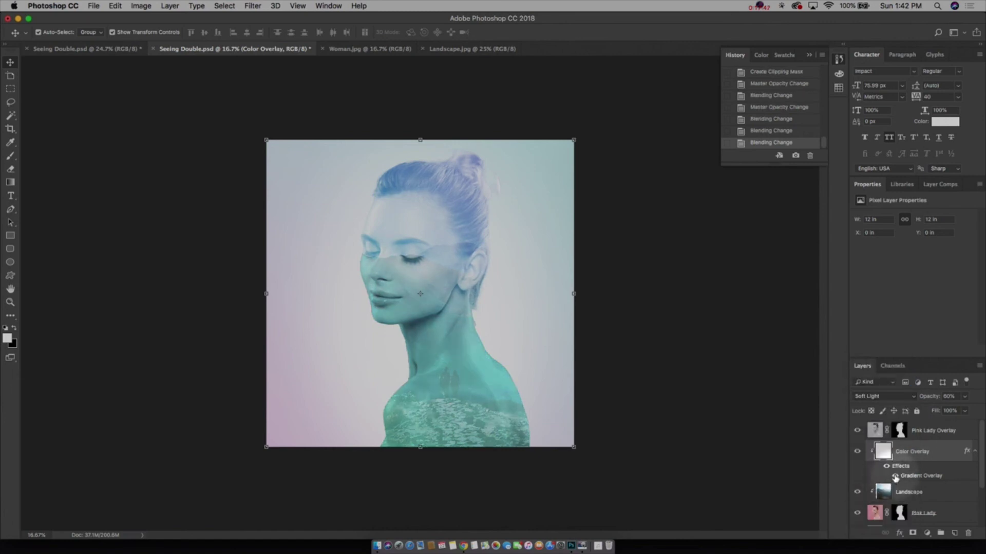
left_click(913, 397)
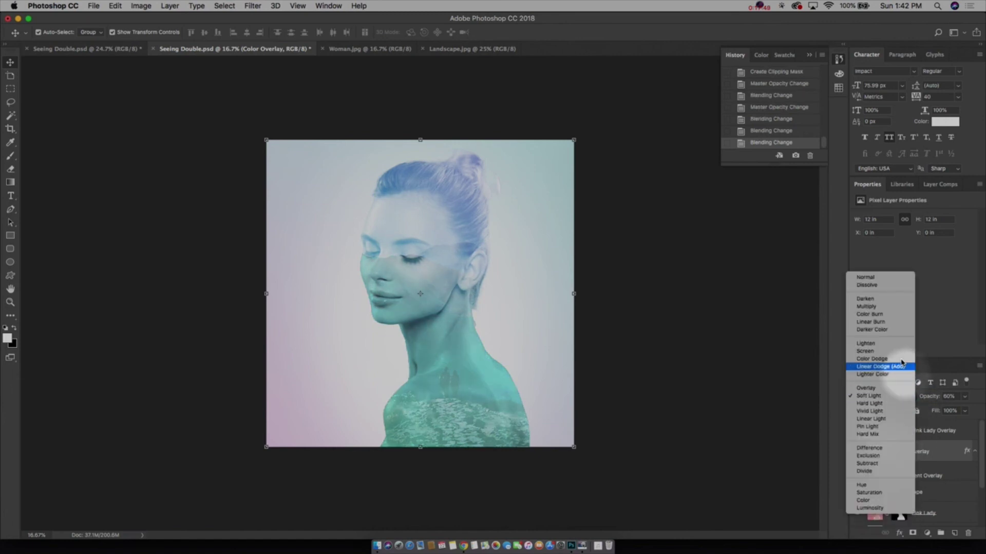
left_click(884, 308)
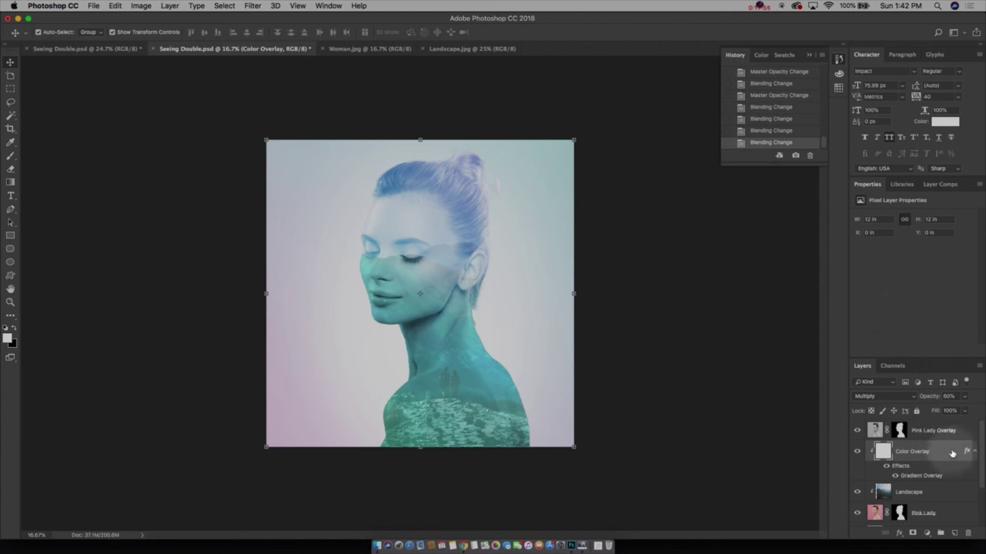
left_click(967, 398)
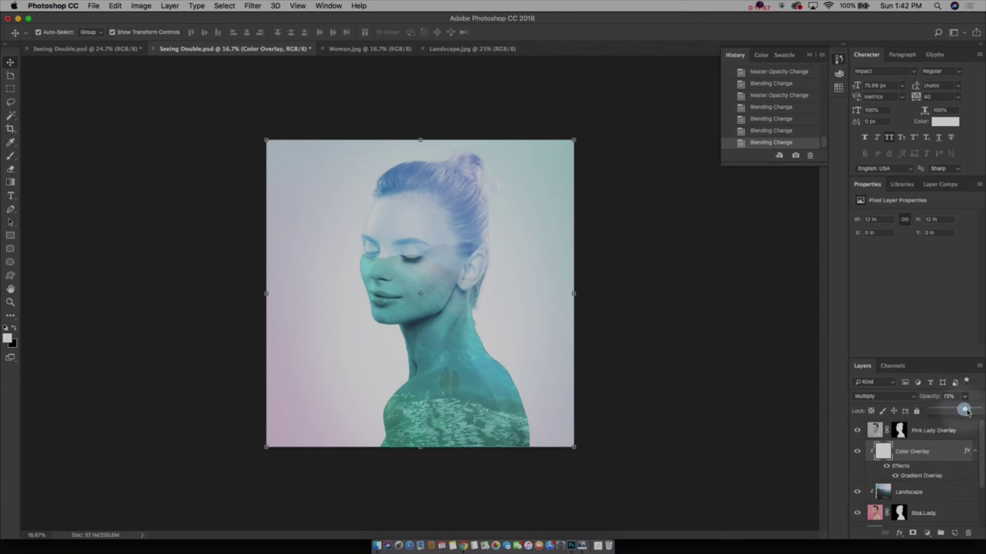
left_click_drag(967, 410, 959, 410)
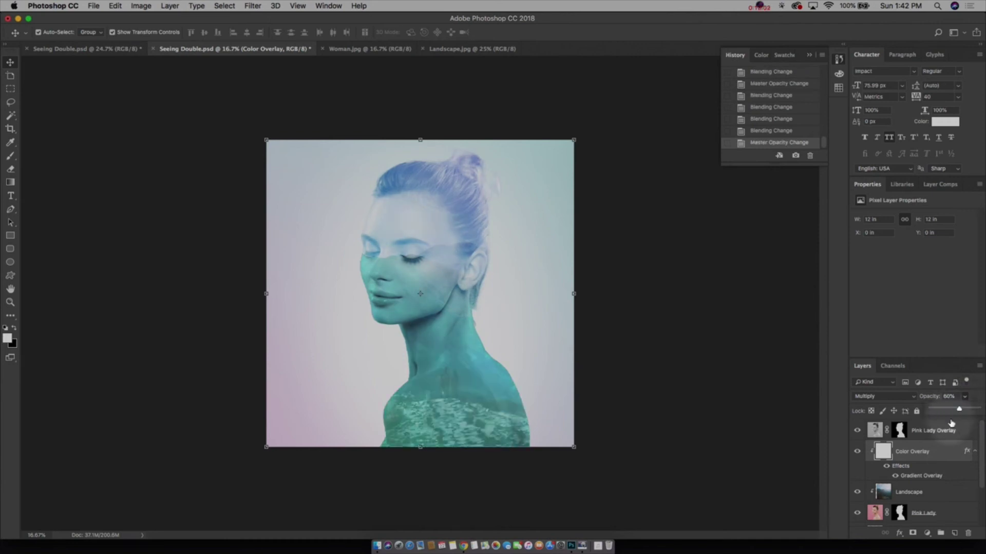
Step: Draw an unfilled rectangle shape of about 2676 x 2592 px around the woman's head and shoulders with the Rectangle tool
left_click(191, 93)
left_click(10, 237)
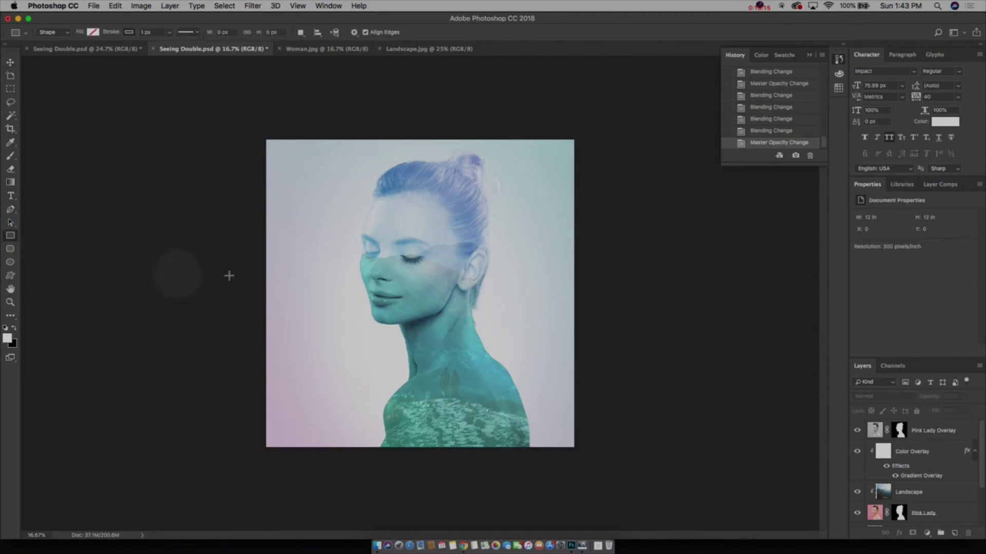
left_click_drag(310, 185, 538, 407)
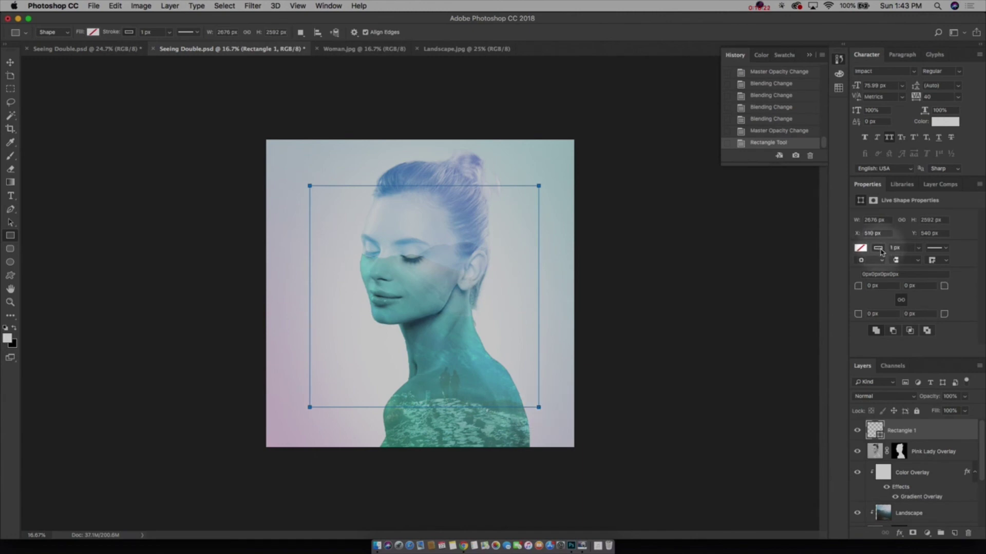
Step: Give the rectangle a white stroke about 369 px wide to form a thick frame
left_click(879, 248)
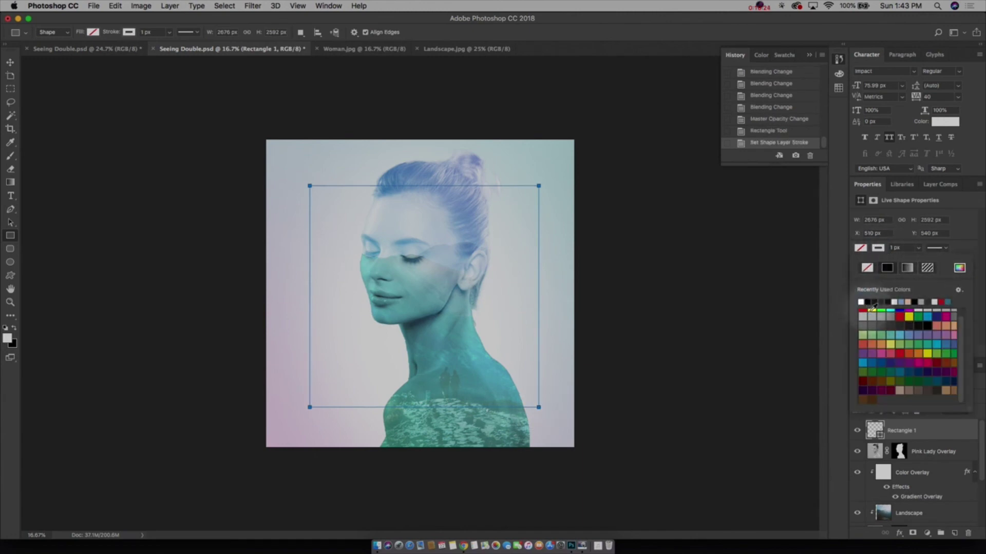
left_click(919, 248)
left_click_drag(909, 260, 948, 262)
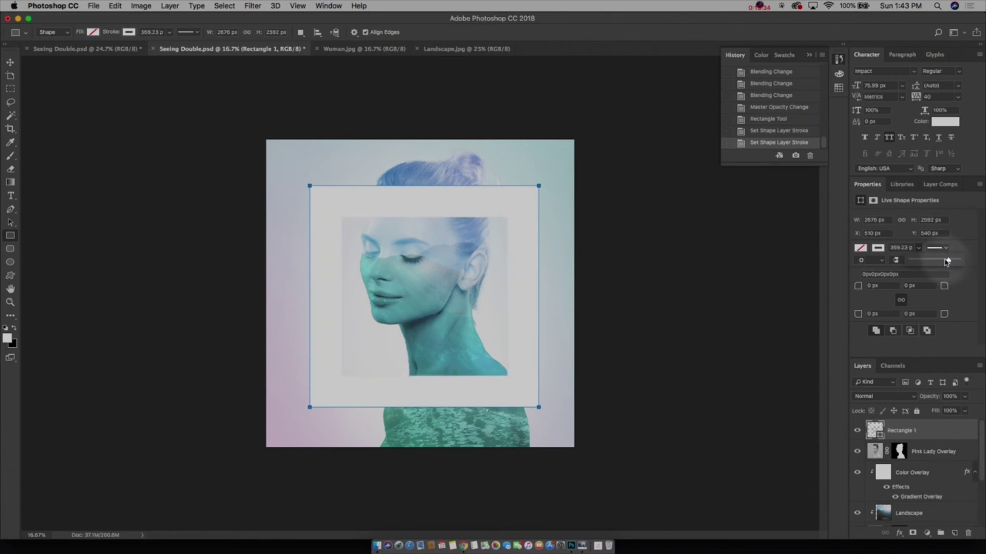
left_click(966, 282)
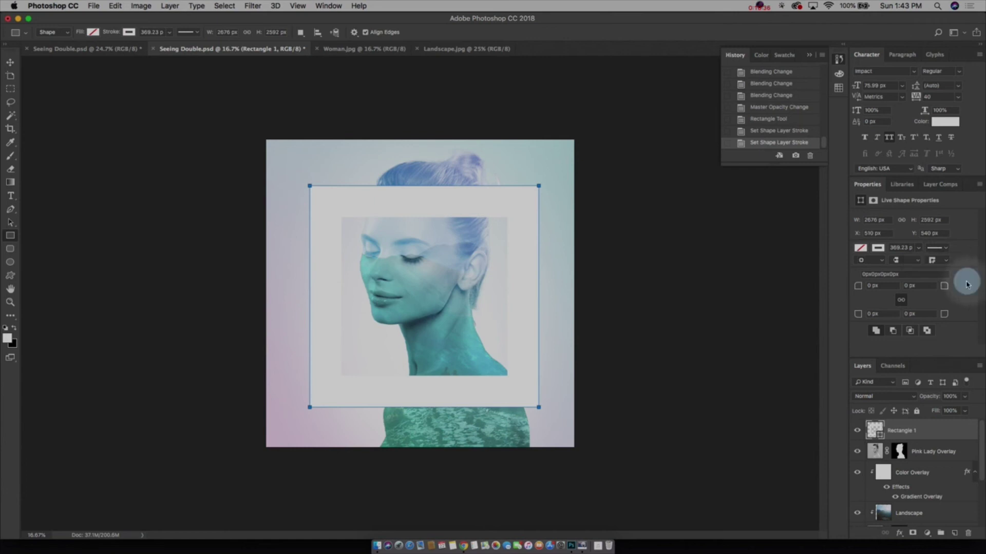
Step: Move the rectangle layer between the Pink Lady and Backlight layers so the frame sits behind the woman, and deselect it
left_click(935, 434)
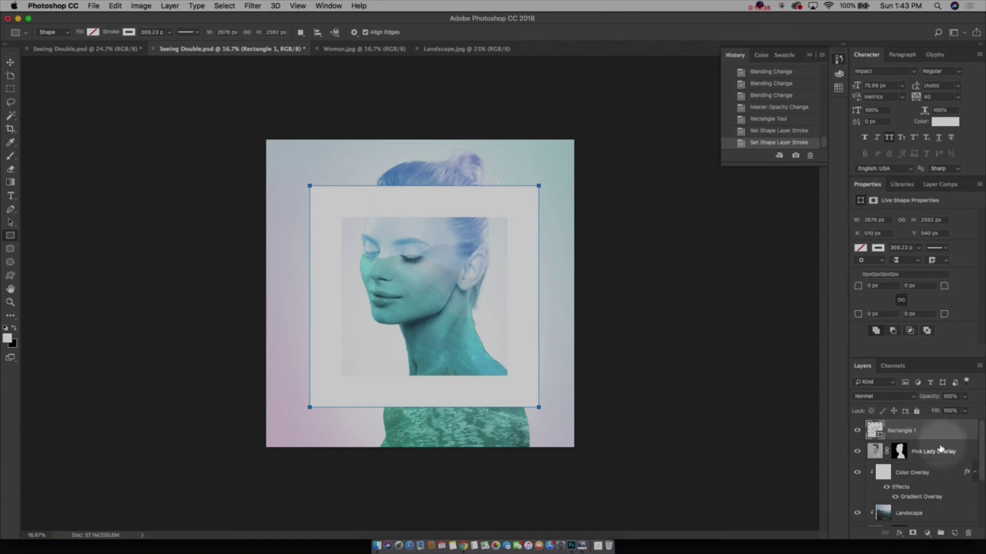
scroll(932, 430, "down", 5)
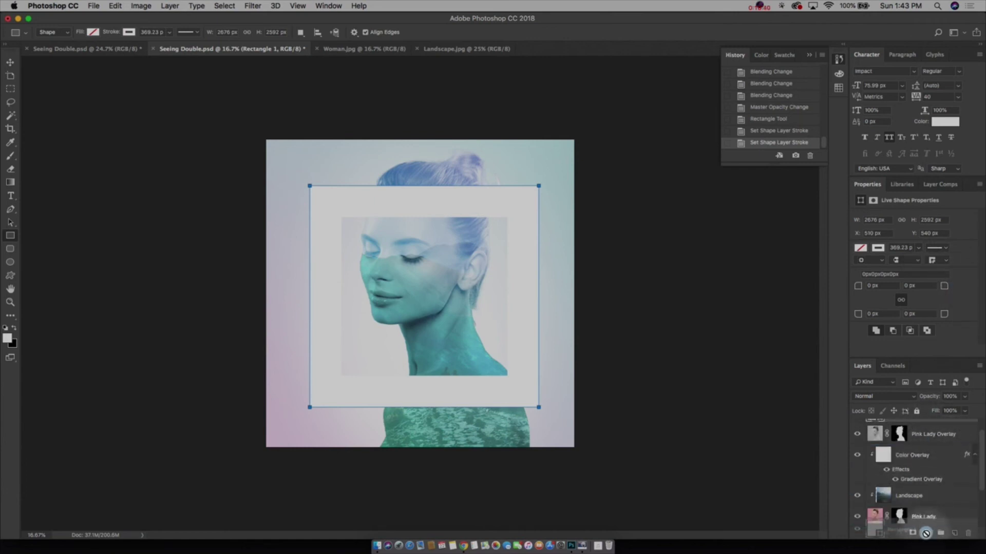
mouse_move(923, 476)
left_mouse_down()
mouse_move(919, 462)
mouse_move(918, 470)
left_mouse_up()
key("v")
left_click(693, 300)
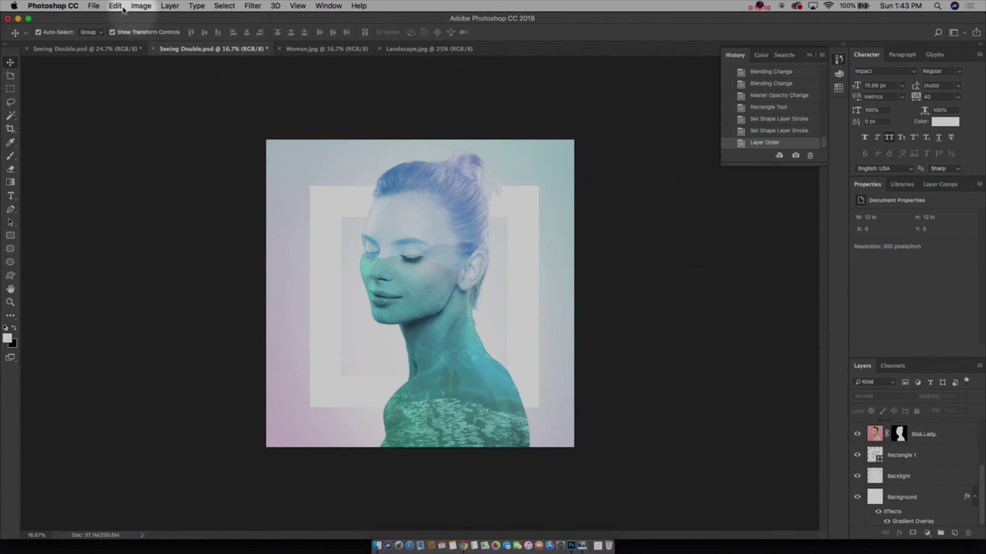
Step: Open the Soil Texture.jpg image from the Images folder
left_click(94, 5)
left_click(131, 29)
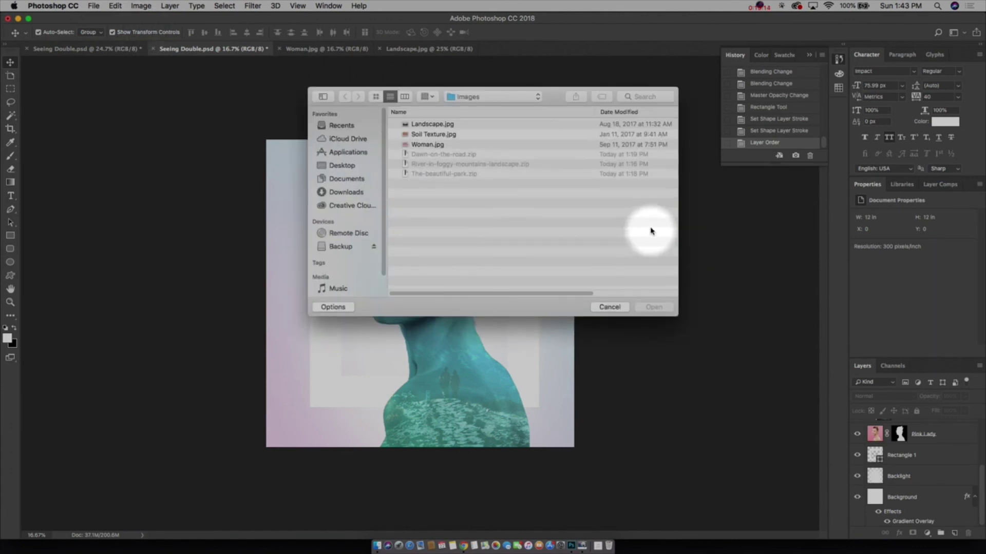
left_click(448, 136)
left_click(655, 307)
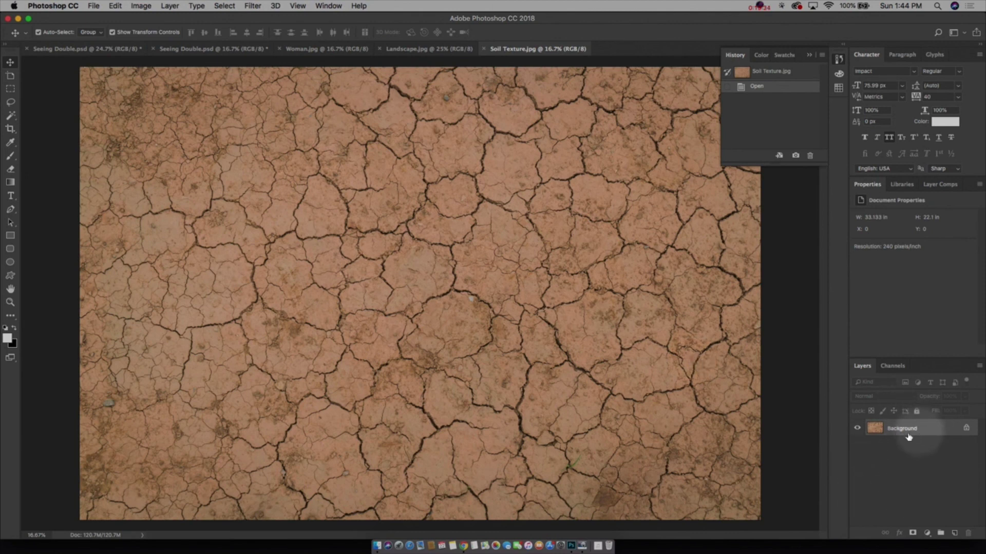
Step: Copy the soil image into the second Seeing Double.psd document and scale it down to about 9.73 x 6.63 in
left_click_drag(913, 436, 416, 268)
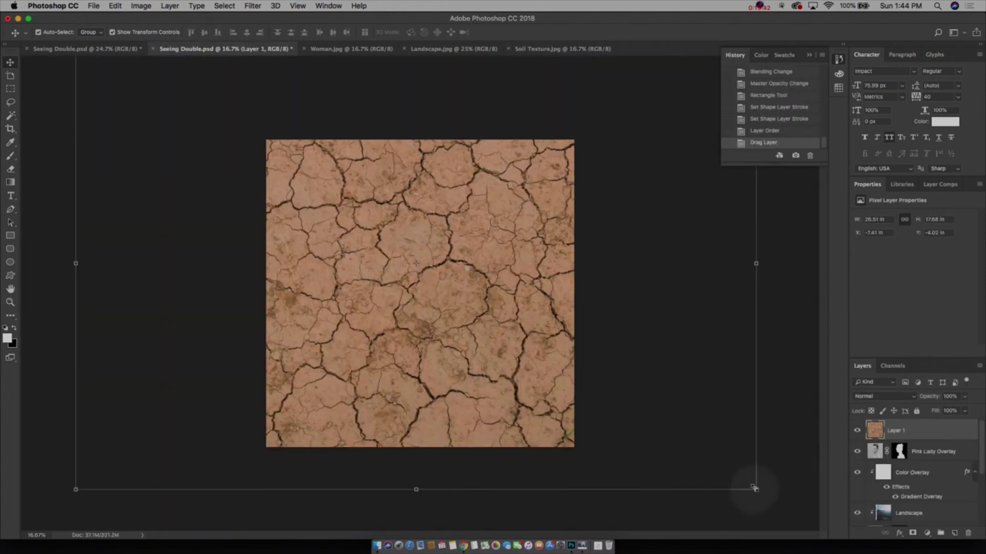
left_click(755, 488)
left_click_drag(755, 488, 520, 368)
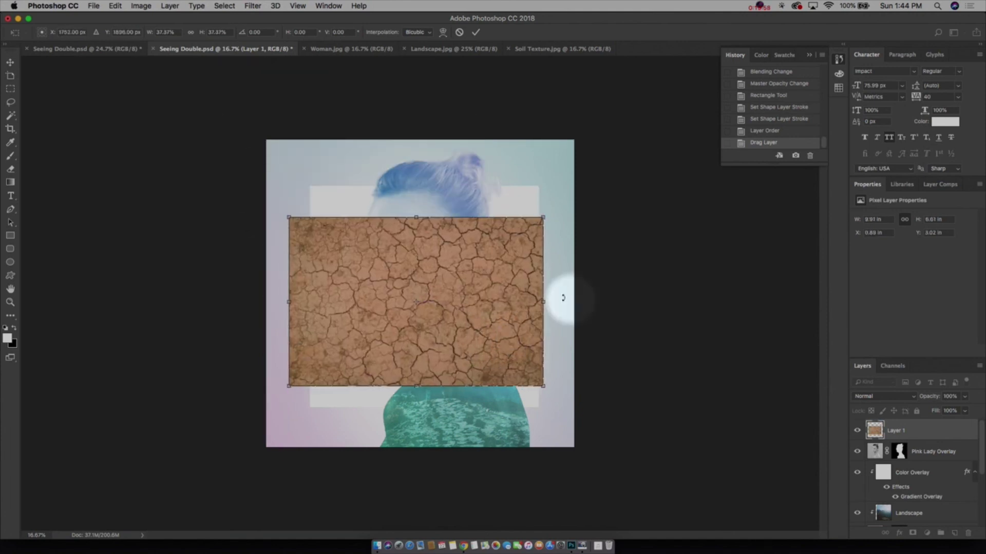
mouse_move(543, 302)
left_mouse_down()
mouse_move(462, 301)
mouse_move(539, 302)
left_mouse_up()
mouse_move(414, 220)
left_mouse_down()
mouse_move(416, 242)
mouse_move(422, 215)
left_mouse_up()
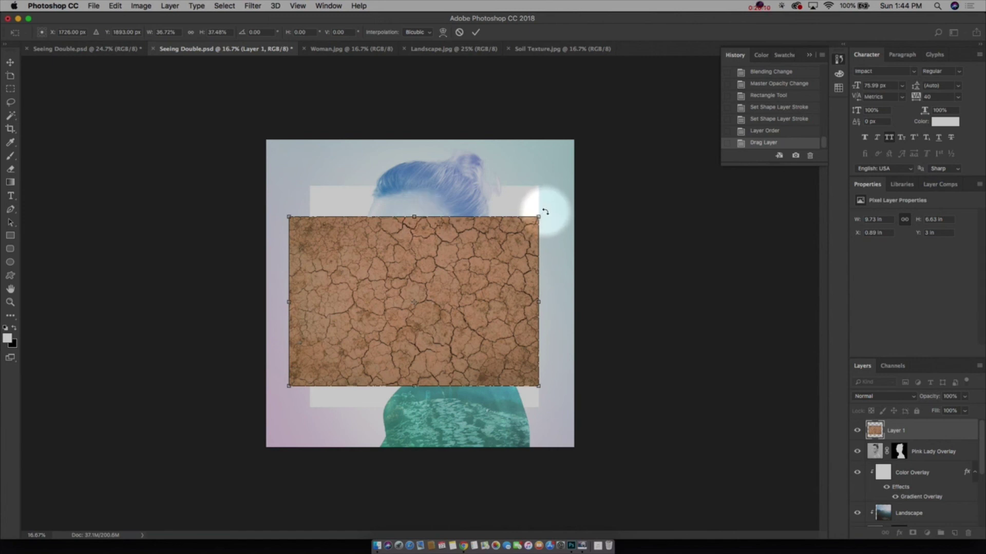
Step: Rotate the soil image 90°, shrink it to about 4.84 x 7.11 in and place it over the woman's face
left_click_drag(545, 212, 458, 347)
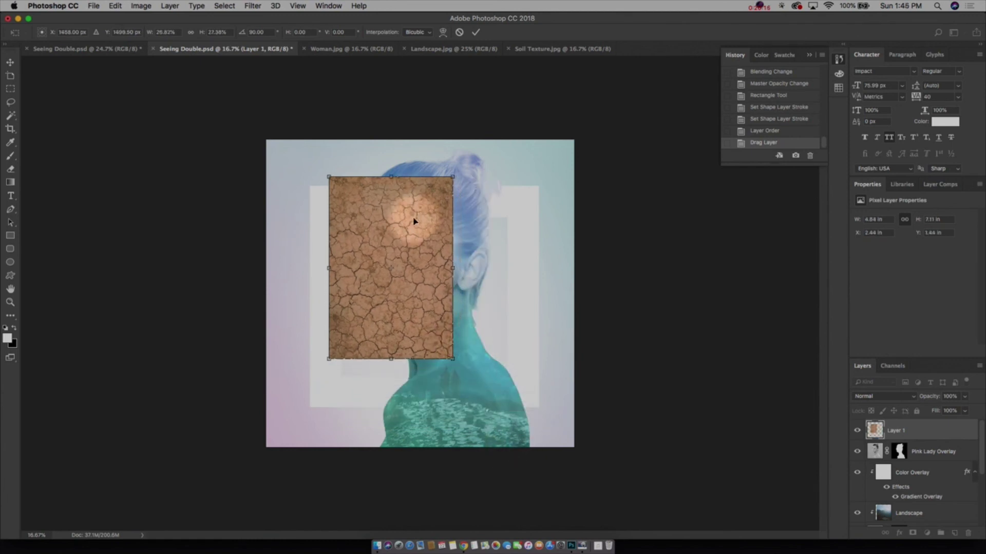
key("Return")
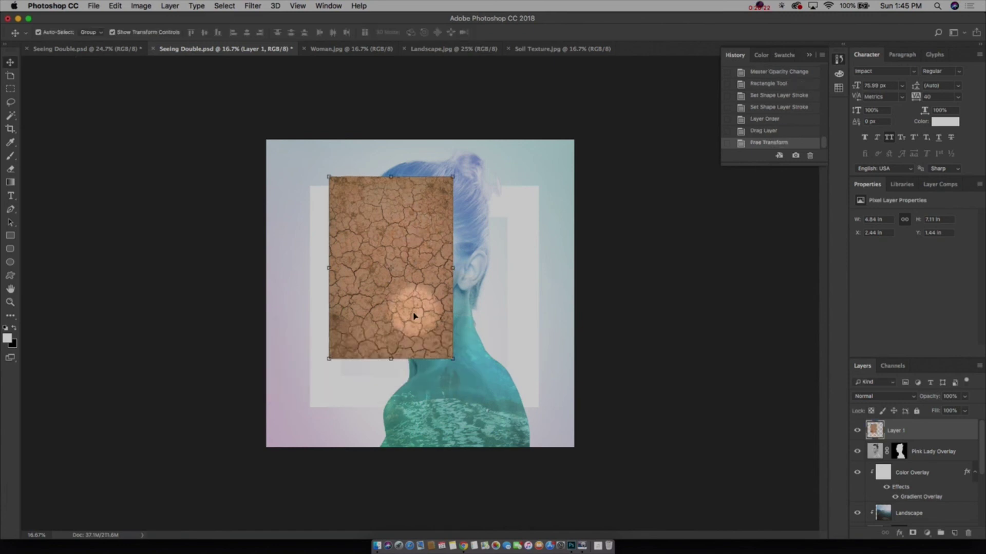
left_click_drag(411, 319, 430, 311)
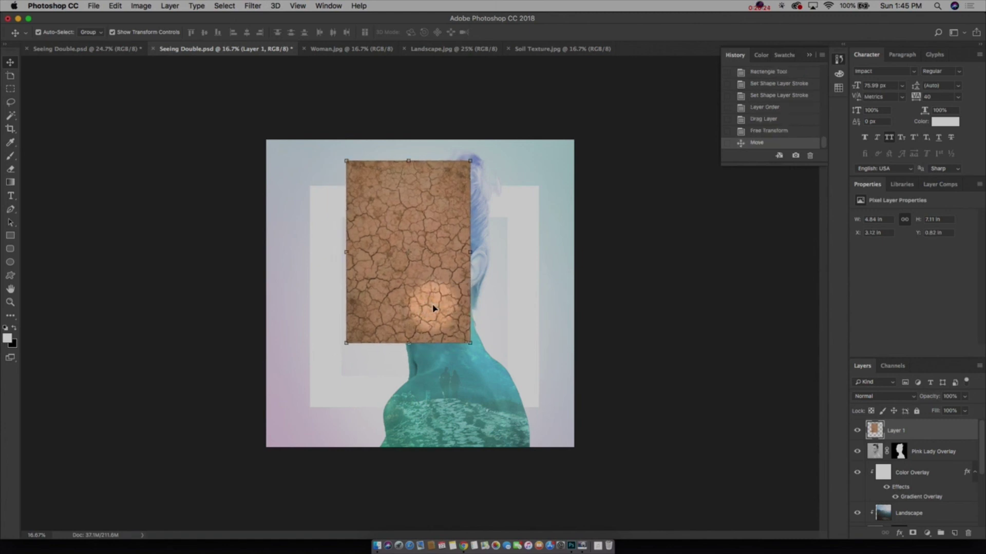
Step: Rename the soil image layer as Soil Texture and desaturate it
double_click(898, 431)
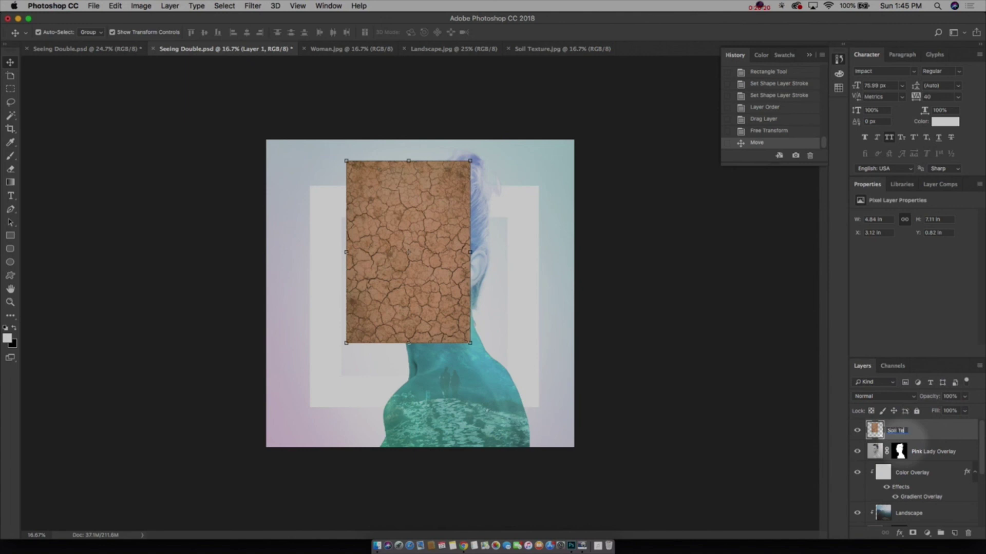
type("Soil Texture")
key("Return")
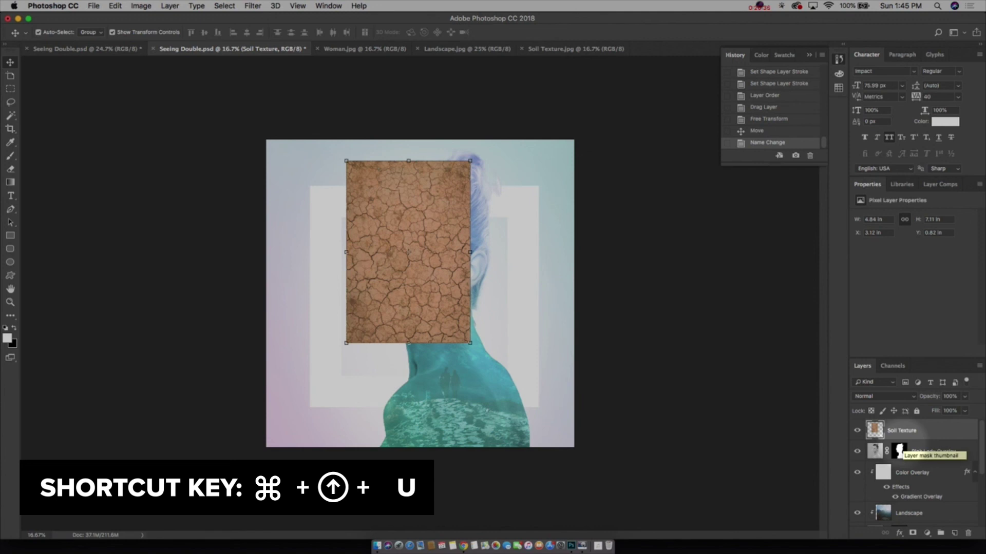
key("super+shift+u")
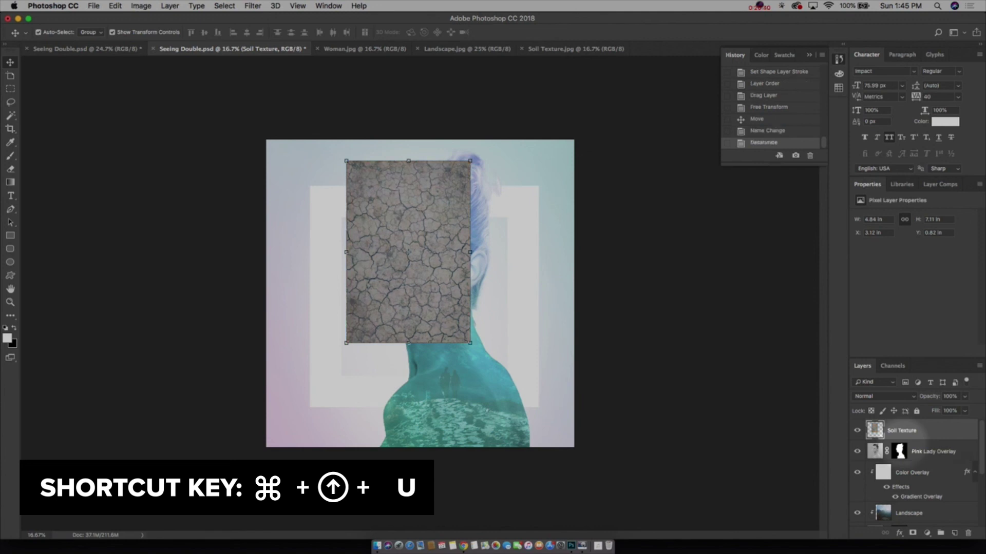
Step: Brighten the Soil Texture layer with Levels, using input values 24, 1.76 and 197
left_click(146, 8)
mouse_move(175, 34)
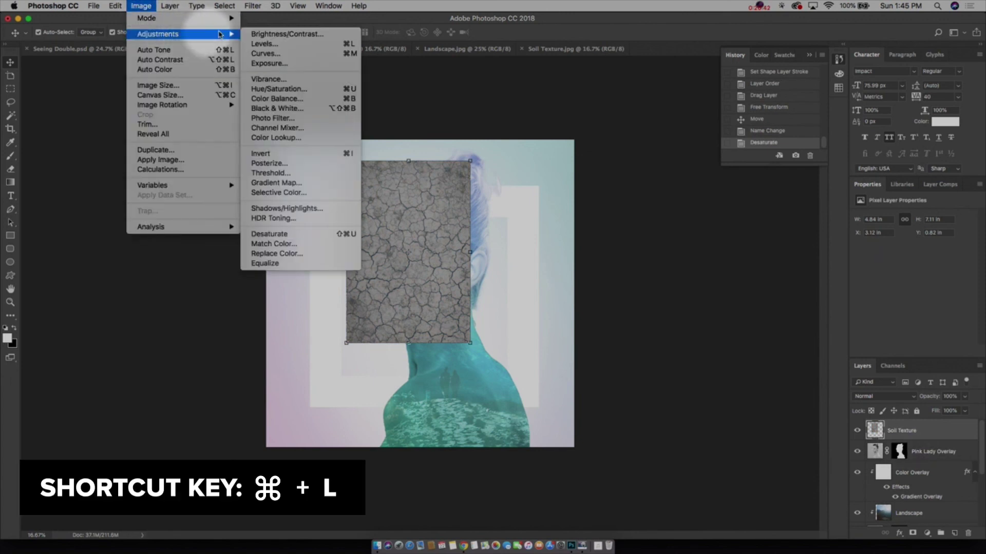
left_click(319, 45)
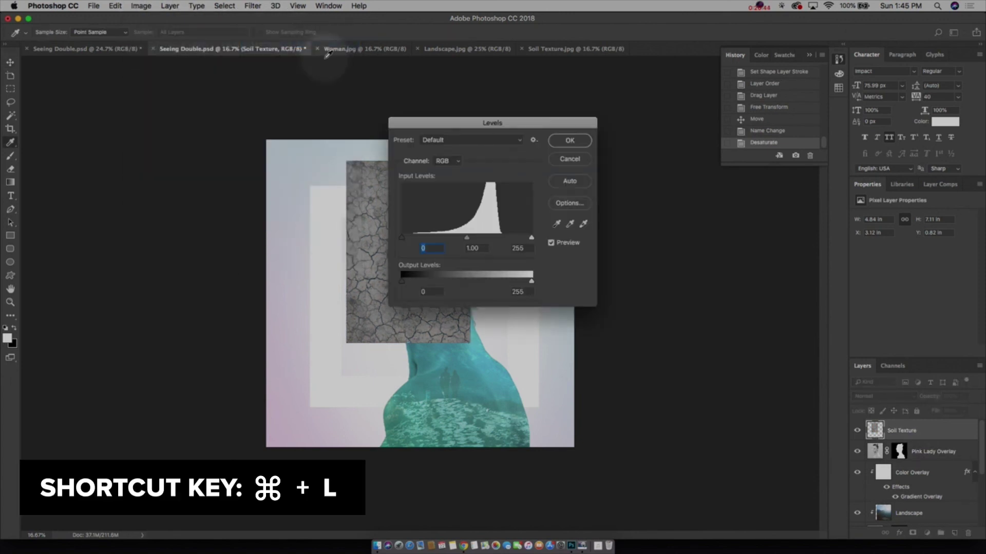
left_click_drag(581, 121, 734, 143)
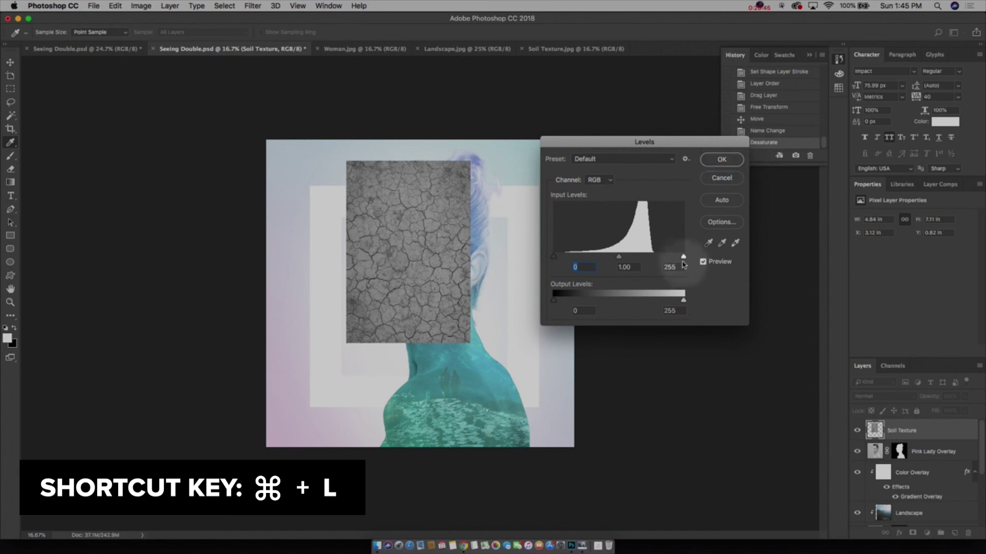
left_click_drag(683, 257, 653, 257)
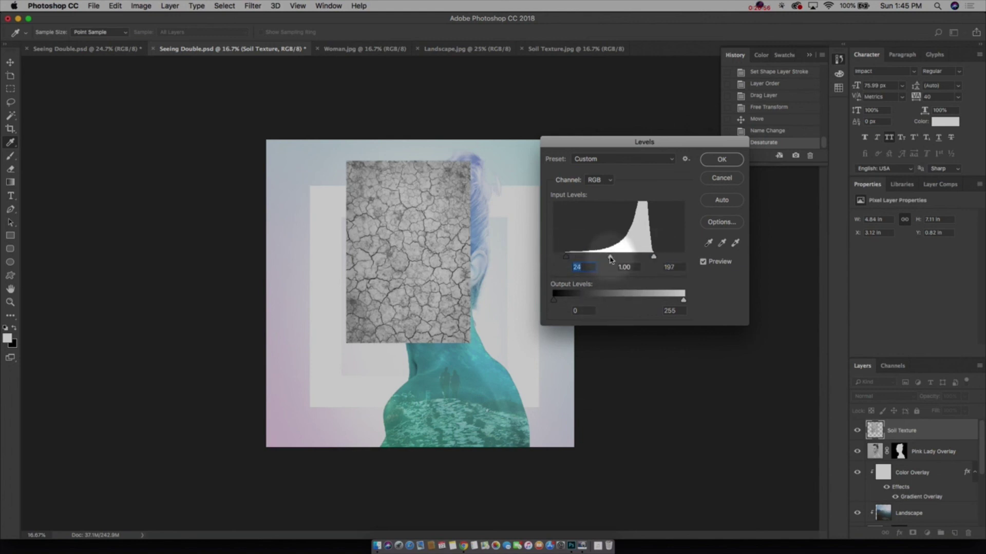
mouse_move(610, 259)
left_mouse_down()
mouse_move(584, 258)
mouse_move(597, 258)
left_mouse_up()
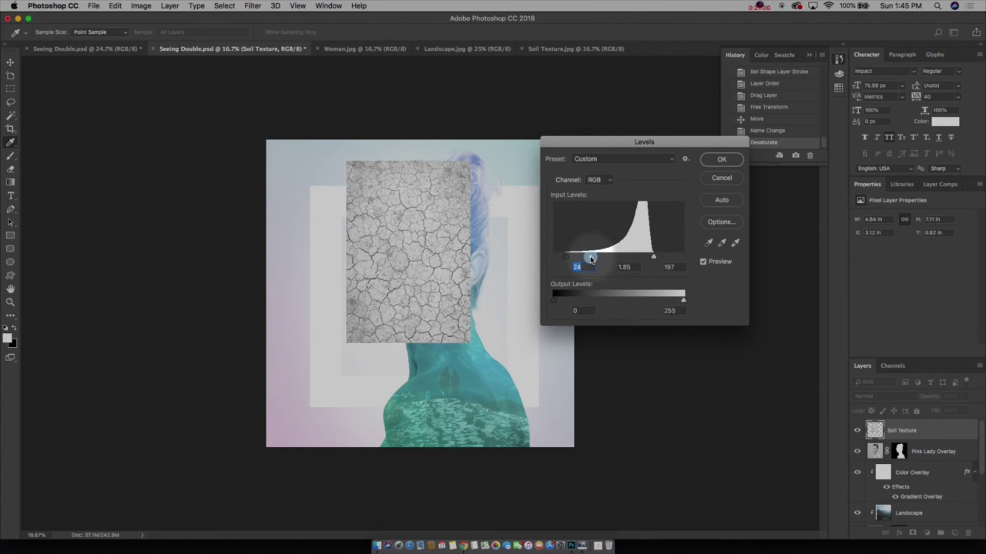
left_click_drag(593, 258, 593, 258)
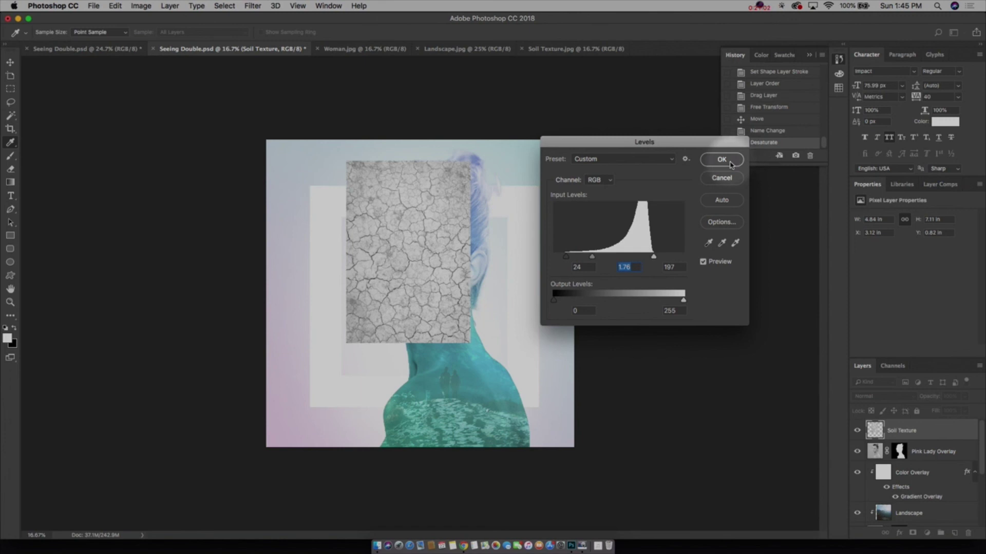
left_click(732, 164)
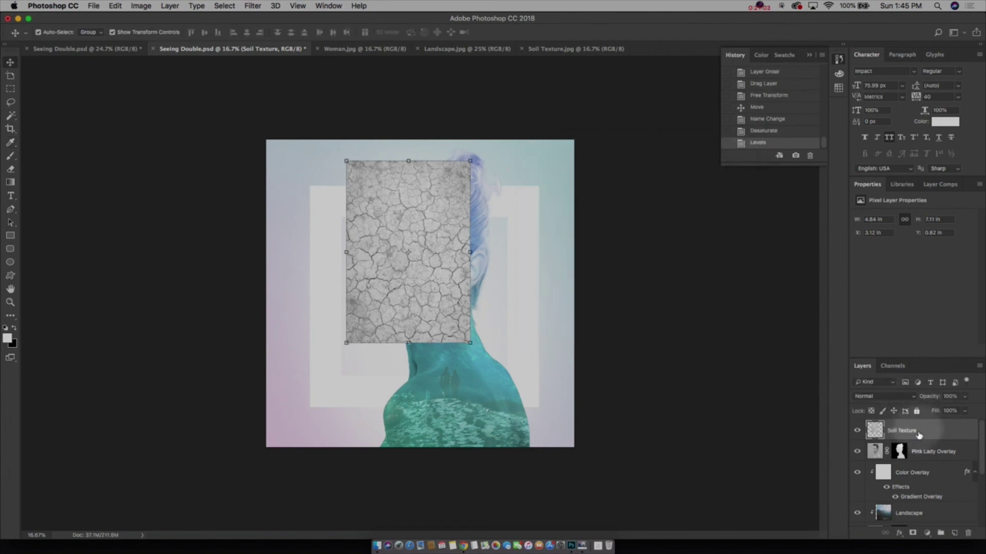
Step: Try the Overlay and Screen blend modes on the Soil Texture layer
left_click(909, 400)
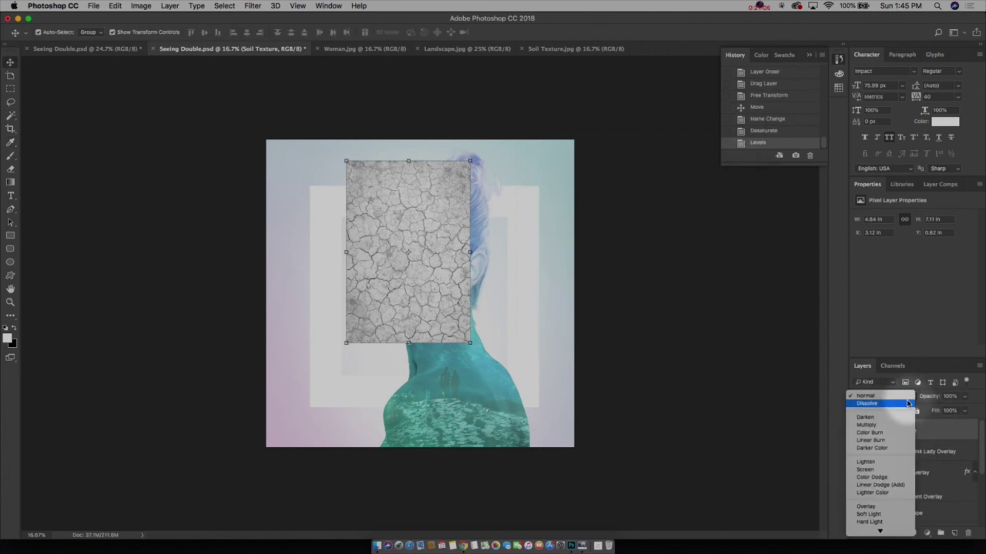
left_click(878, 507)
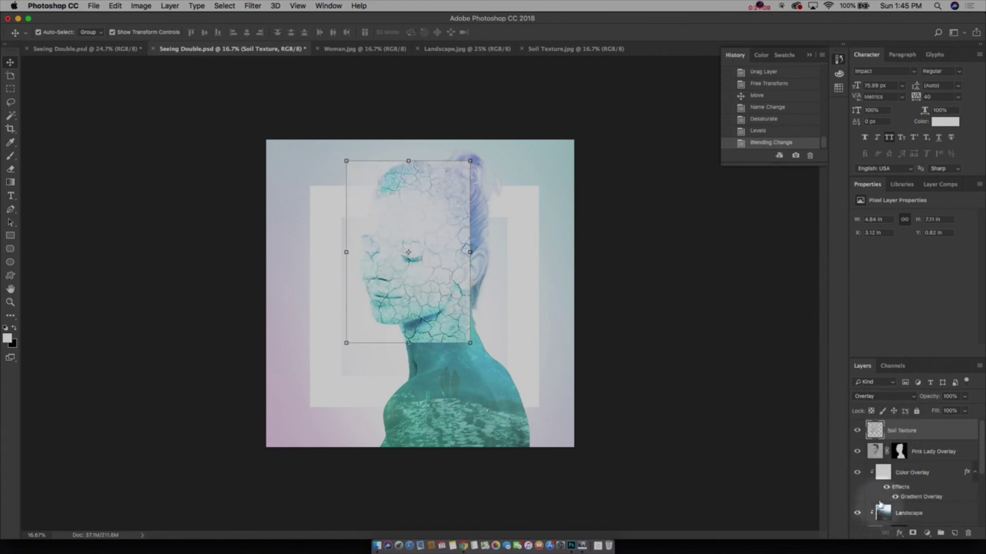
left_click(912, 398)
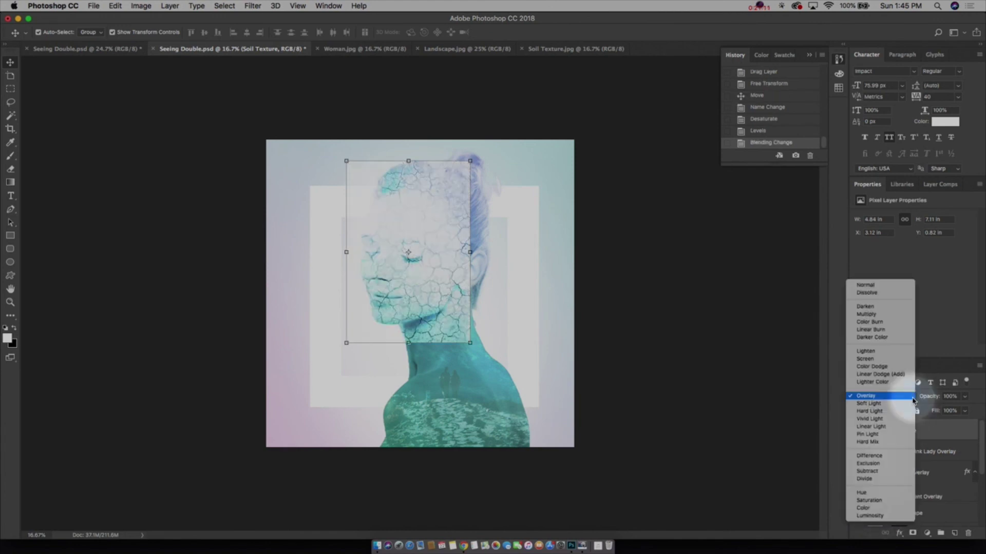
left_click(882, 353)
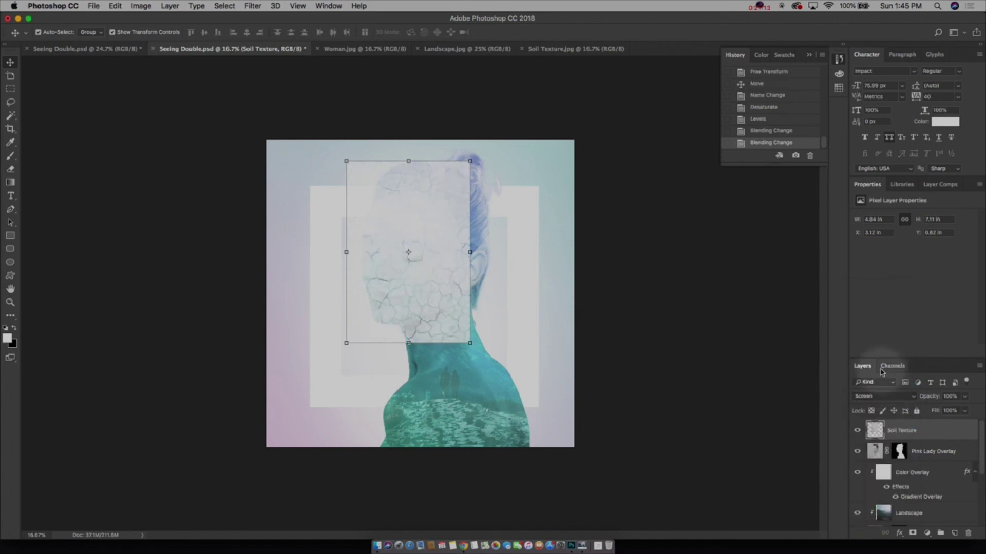
Step: Set the Soil Texture layer's blend mode to Soft Light and add a layer mask to it
left_click(911, 397)
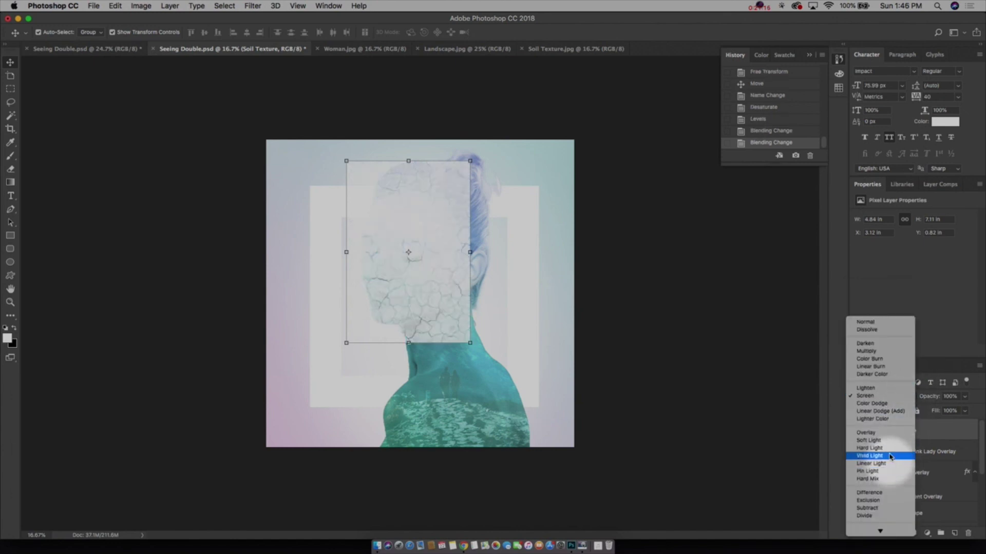
left_click(902, 440)
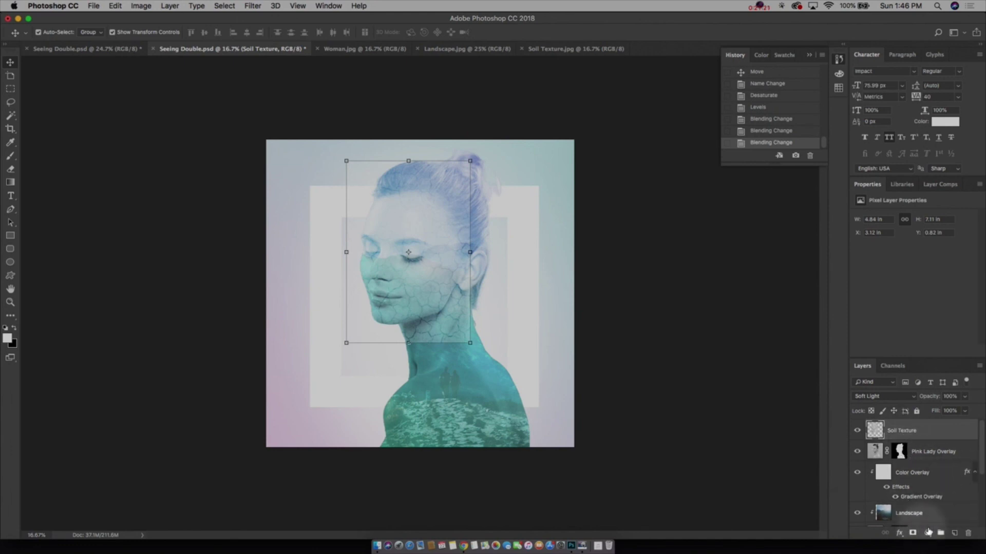
left_click(913, 534)
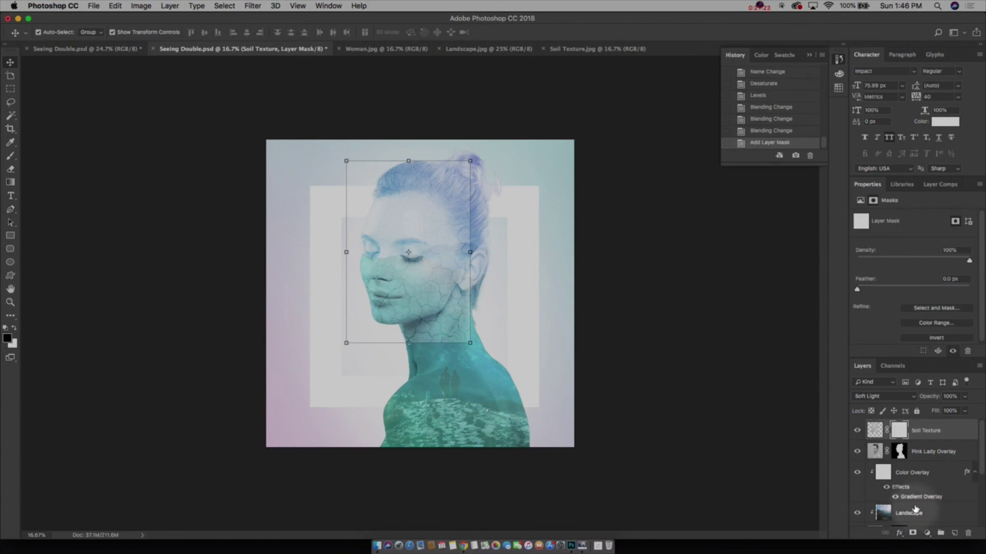
Step: Mask the soil texture off the woman's hair bun with a black brush reduced to about 550 px at 40% opacity
key("b")
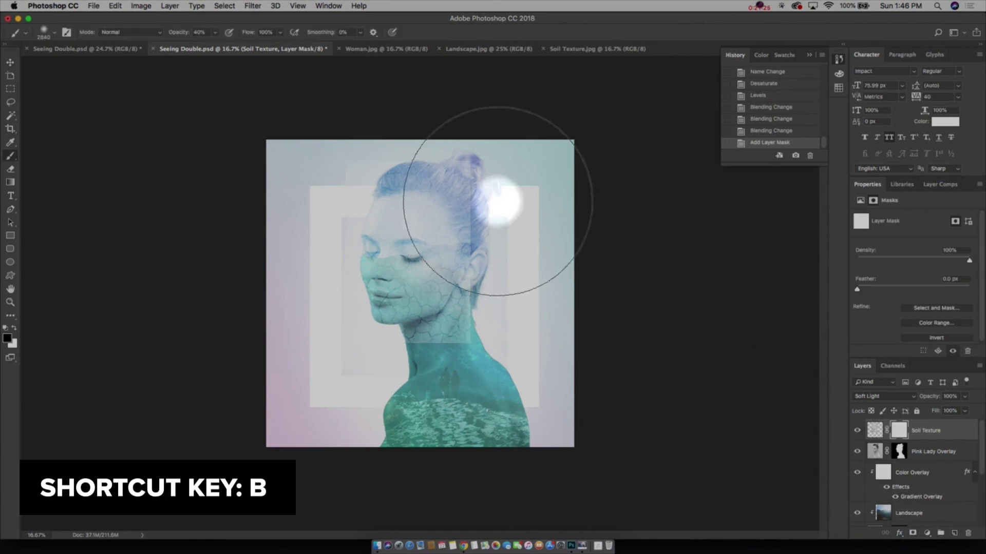
key("bracketleft")
key("bracketleft")
key("bracketleft")
key("bracketleft")
key("bracketleft")
key("bracketleft")
key("bracketleft")
key("bracketleft")
key("bracketleft")
key("bracketleft")
key("bracketleft")
key("bracketleft")
key("bracketleft")
key("bracketleft")
key("bracketleft")
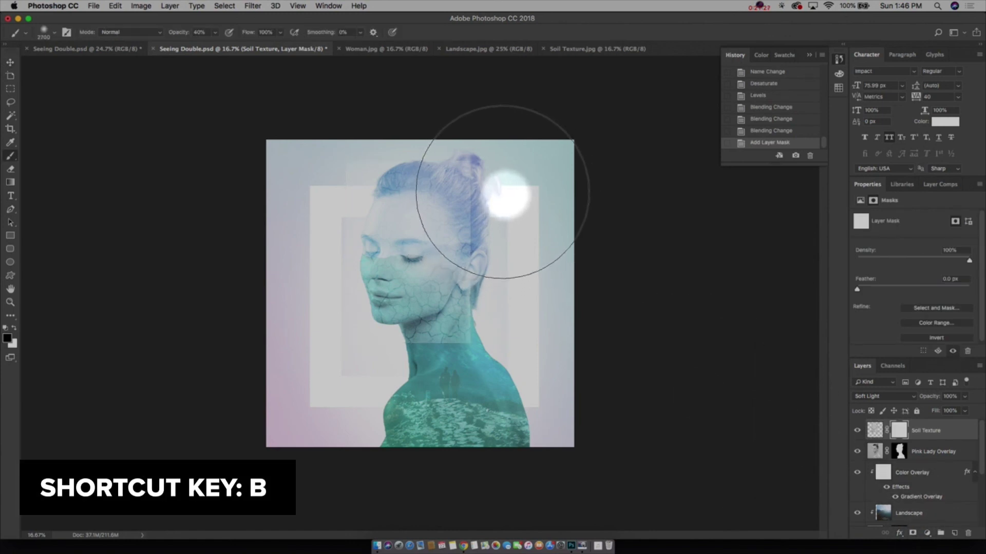
key("bracketleft")
key("bracketleft")
key("bracketleft")
key("bracketleft")
key("bracketleft")
key("bracketleft")
key("bracketleft")
key("bracketleft")
key("bracketleft")
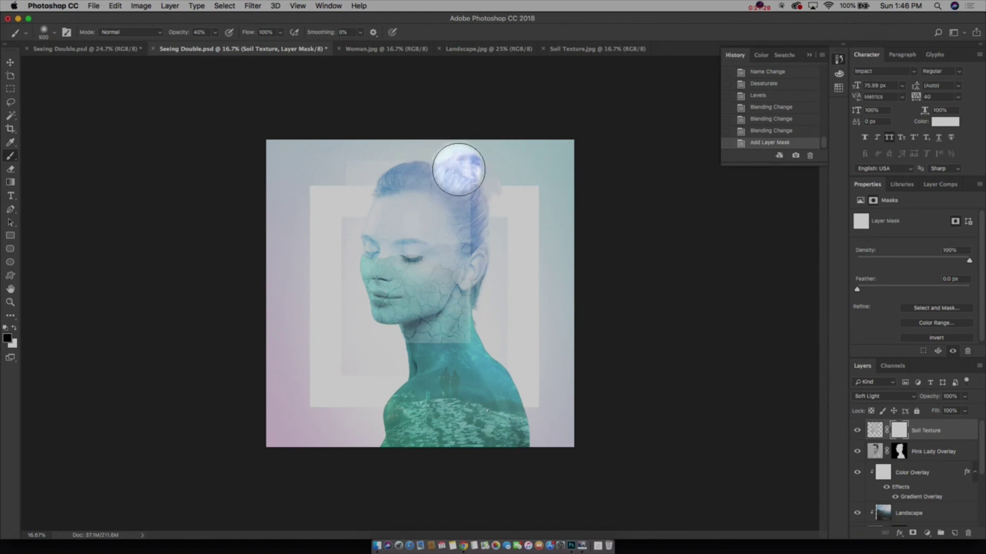
left_click_drag(436, 163, 509, 207)
left_click_drag(509, 207, 501, 199)
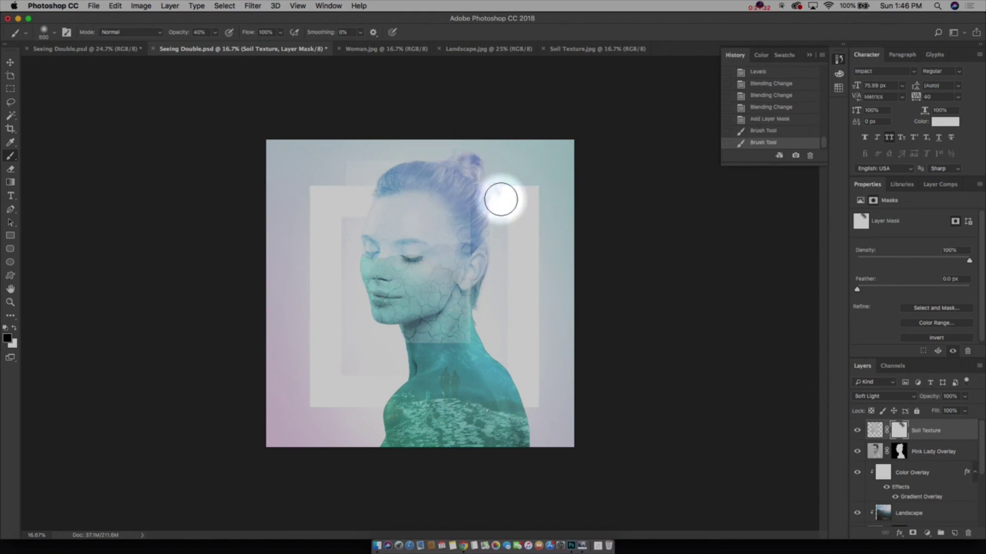
Step: Set the brush opacity to 100% and mask the soil texture off the hair and forehead
left_click(215, 32)
left_click_drag(216, 44, 248, 47)
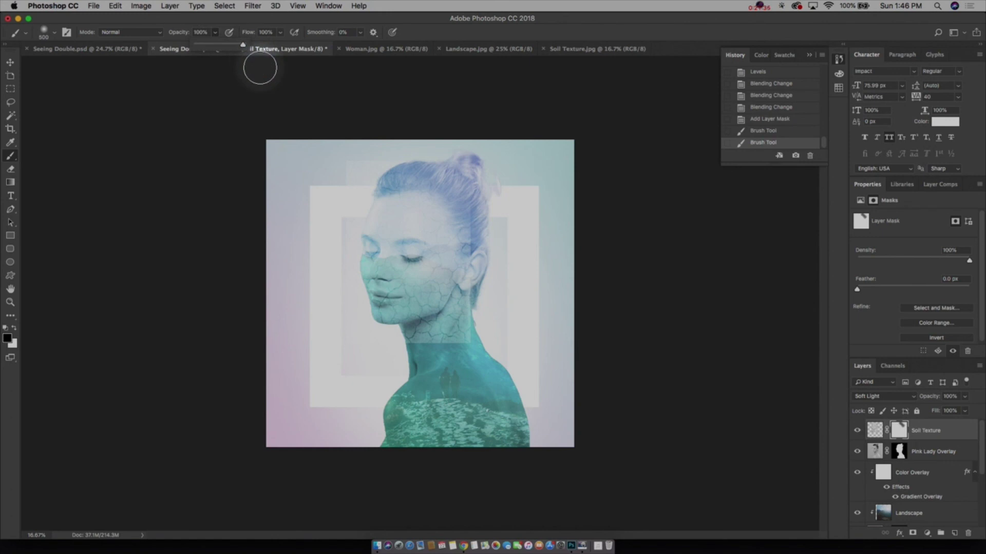
mouse_move(412, 164)
left_mouse_down()
mouse_move(327, 174)
mouse_move(387, 158)
mouse_move(351, 212)
mouse_move(444, 188)
mouse_move(368, 226)
mouse_move(359, 193)
mouse_move(330, 274)
mouse_move(380, 346)
mouse_move(403, 357)
mouse_move(400, 344)
mouse_move(457, 343)
mouse_move(427, 348)
mouse_move(481, 318)
mouse_move(458, 327)
mouse_move(515, 232)
mouse_move(508, 295)
mouse_move(433, 203)
mouse_move(481, 252)
mouse_move(427, 219)
mouse_move(411, 247)
mouse_move(413, 256)
mouse_move(481, 130)
mouse_move(459, 166)
mouse_move(413, 202)
left_mouse_up()
Step: Mask the soil texture off the area across the eyes and nose with brush sizes of about 250 px and smaller
key("[")
key("[")
key("[")
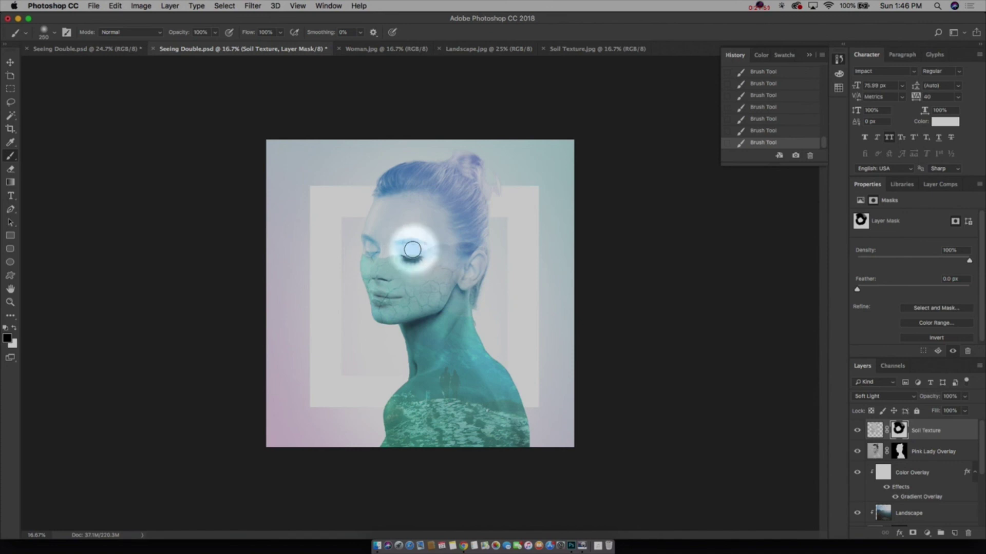
mouse_move(415, 245)
left_mouse_down()
mouse_move(382, 241)
mouse_move(376, 219)
mouse_move(367, 250)
mouse_move(378, 250)
mouse_move(362, 249)
mouse_move(355, 226)
mouse_move(374, 249)
mouse_move(357, 237)
mouse_move(374, 213)
mouse_move(394, 232)
mouse_move(396, 252)
mouse_move(384, 254)
mouse_move(376, 277)
mouse_move(388, 245)
left_mouse_up()
key("[")
key("[")
key("[")
key("[")
key("[")
key("[")
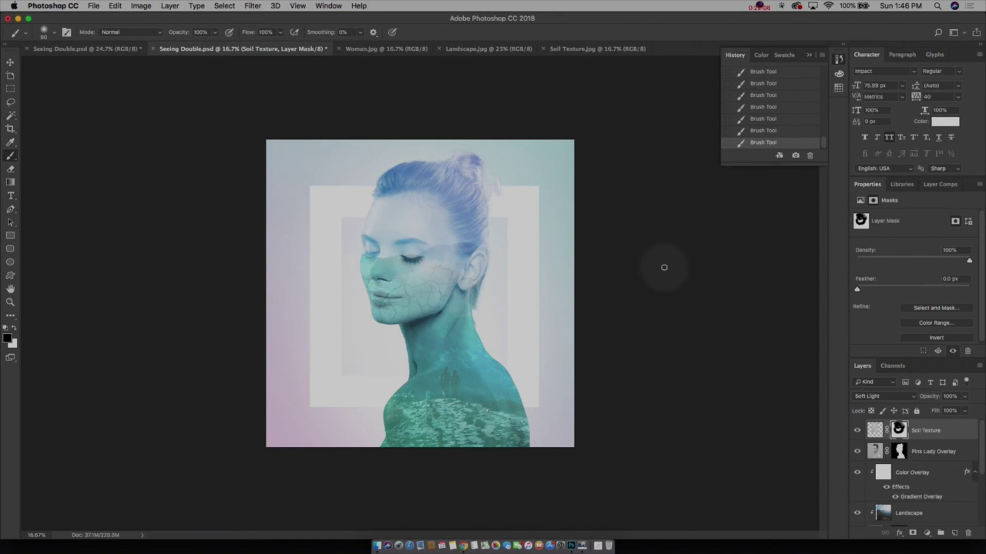
Step: Lower the Soil Texture layer's opacity to 70%, mask the texture off the lips, and deselect the layer
left_click(964, 397)
left_click_drag(967, 409, 942, 412)
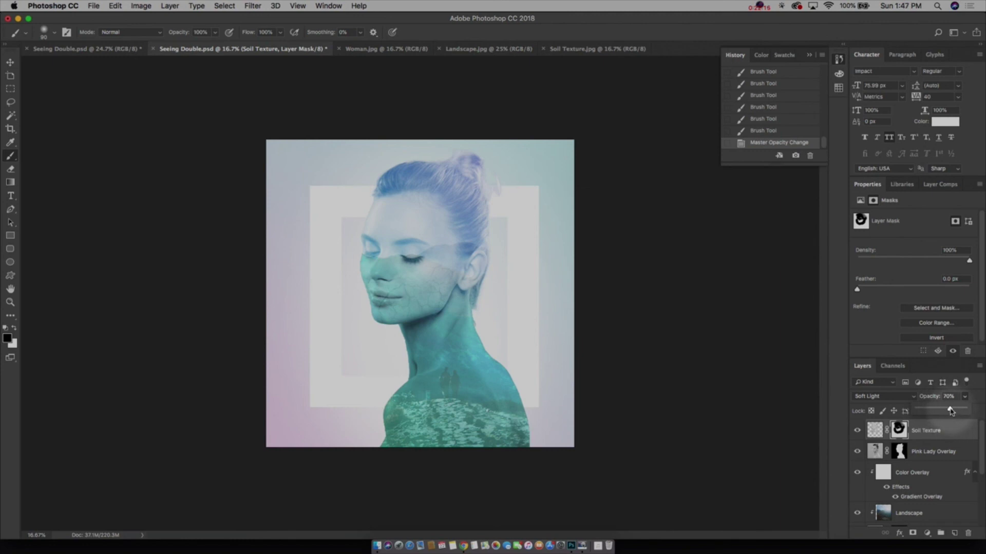
left_click(385, 301)
mouse_move(380, 302)
left_mouse_down()
mouse_move(396, 294)
mouse_move(379, 294)
mouse_move(405, 293)
left_mouse_up()
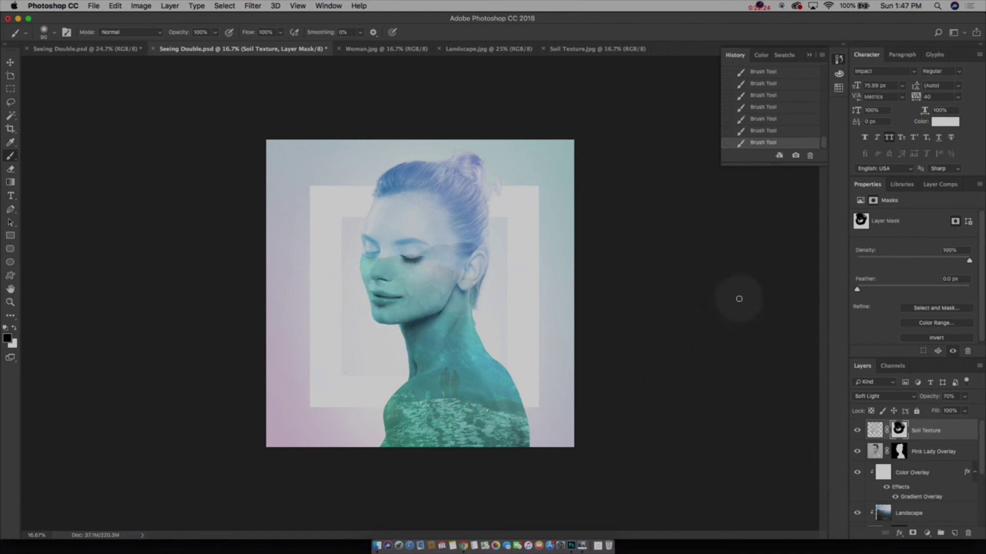
left_click(19, 62)
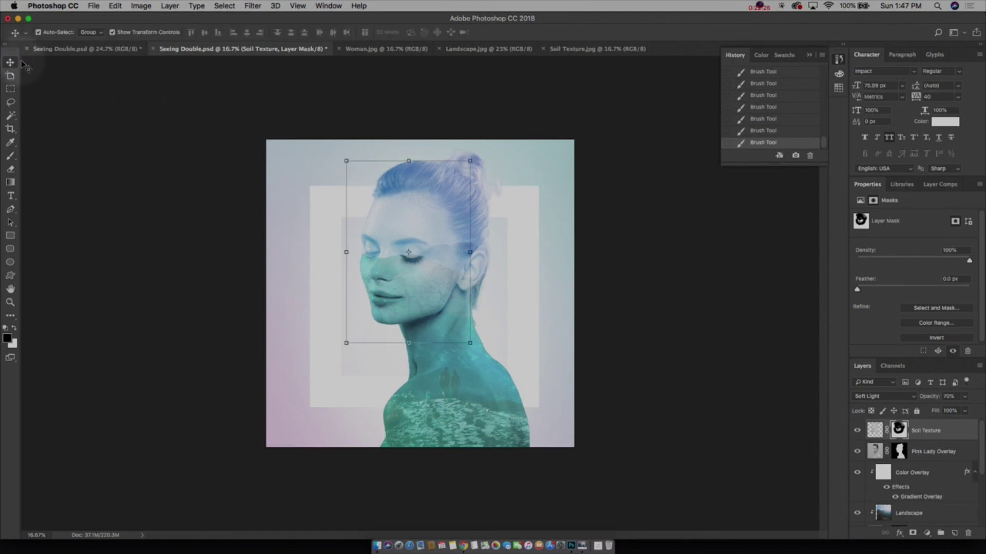
left_click(676, 264)
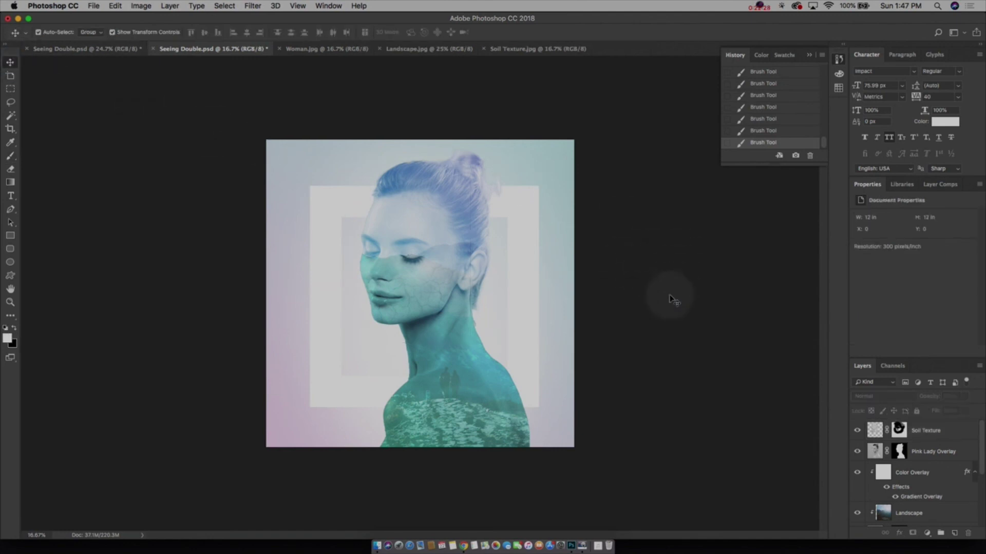